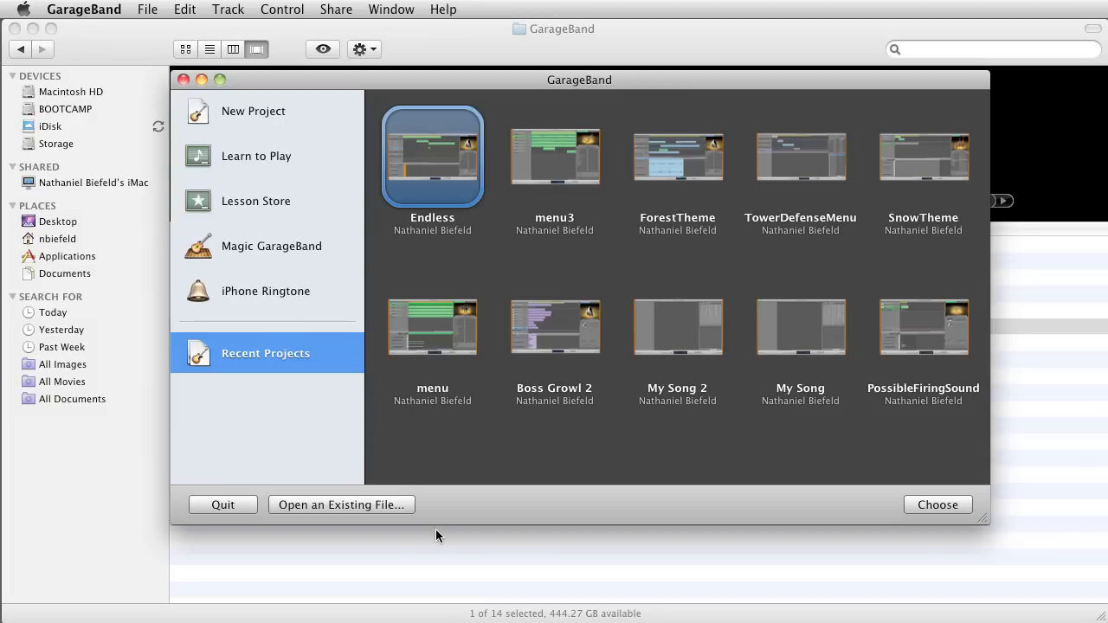
- Start a new project from the Loops template
left_click(283, 110)
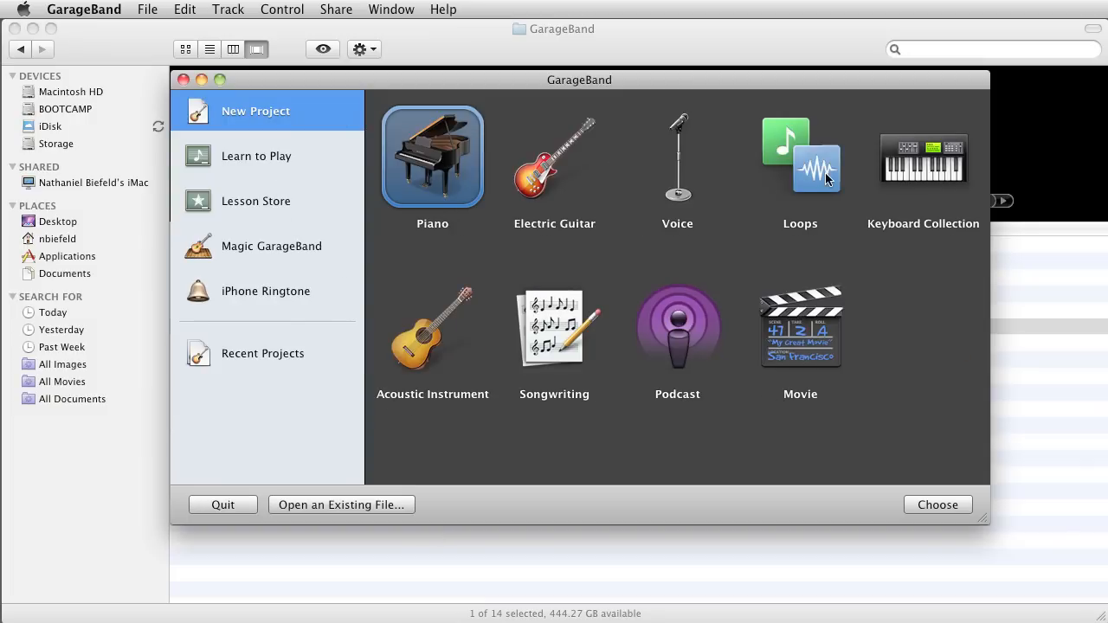
left_click(826, 180)
left_click(928, 508)
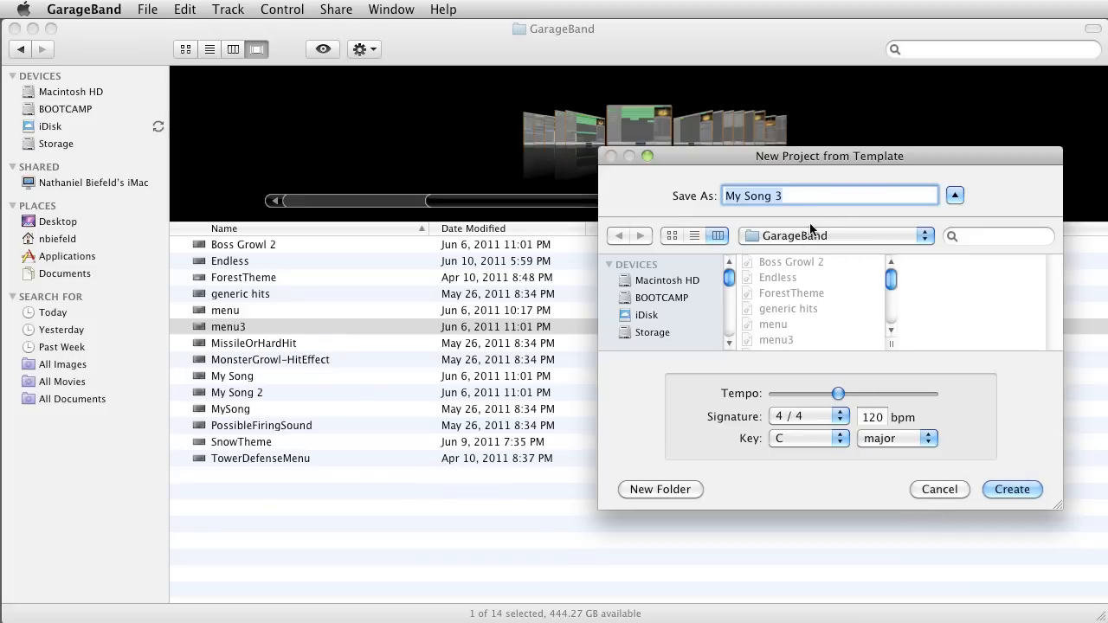
- Name the new project LoopsTutorial and create it with the default tempo, signature and key
type("Tutorial")
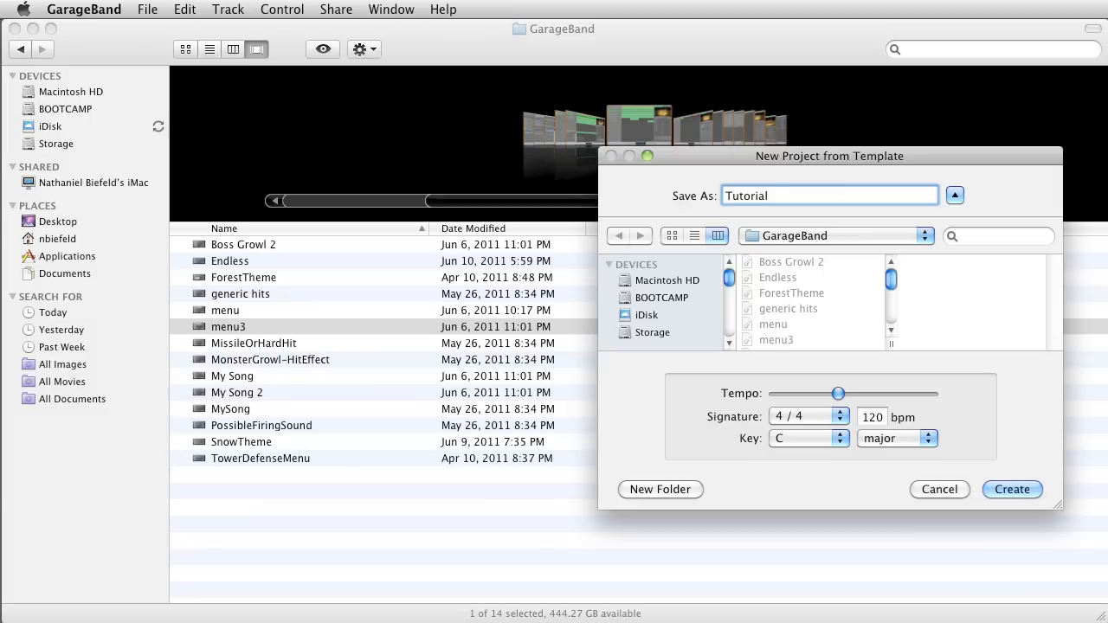
key("Left")
key("Left")
key("Left")
key("Left")
key("Left")
key("Left")
key("Left")
key("Left")
type("Loops")
left_click(1019, 491)
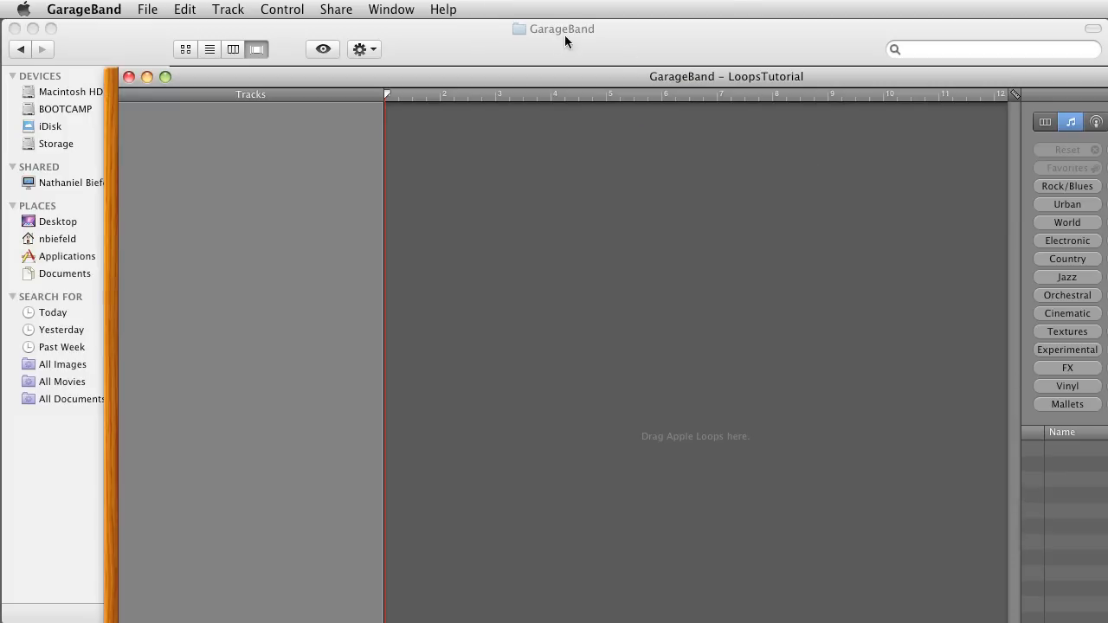
- Move the project window to the screen's upper-left area and resize it so the whole window fits on screen
left_click_drag(532, 78, 429, 10)
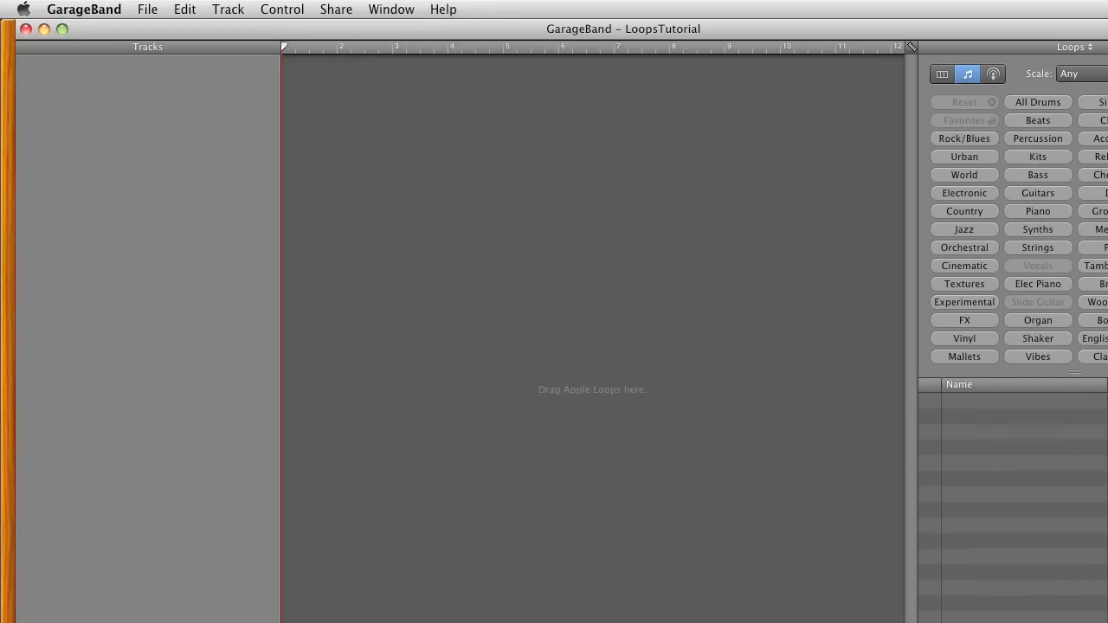
mouse_move(1106, 622)
left_mouse_down()
mouse_move(1090, 613)
mouse_move(1105, 611)
left_mouse_up()
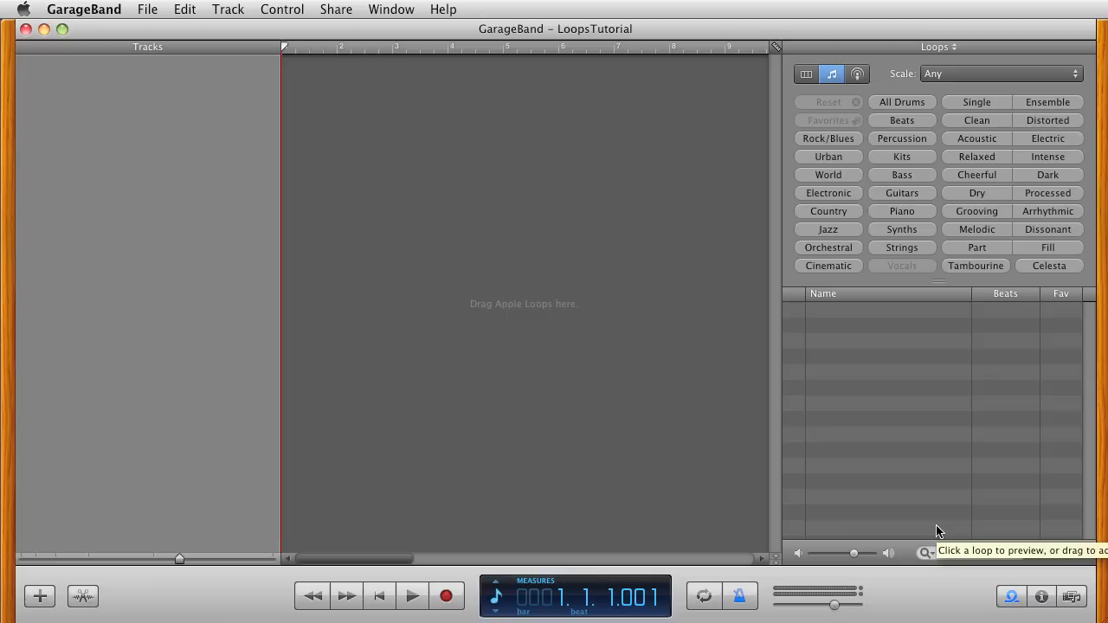
- Filter the loop browser to Piano loops and lower the master volume
left_click(903, 210)
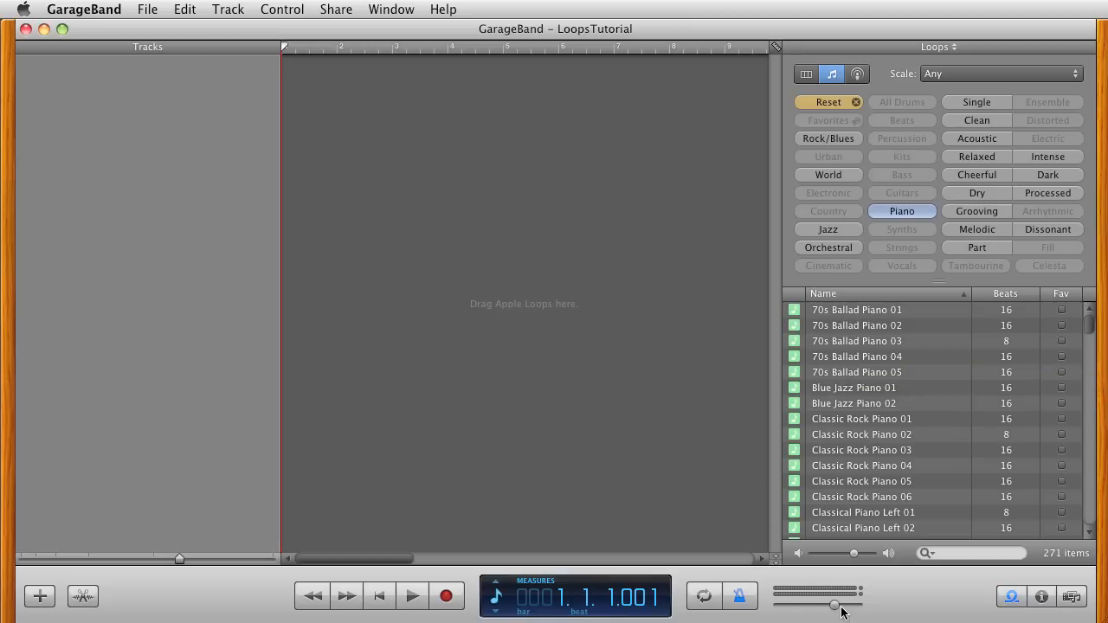
left_click_drag(833, 606, 800, 612)
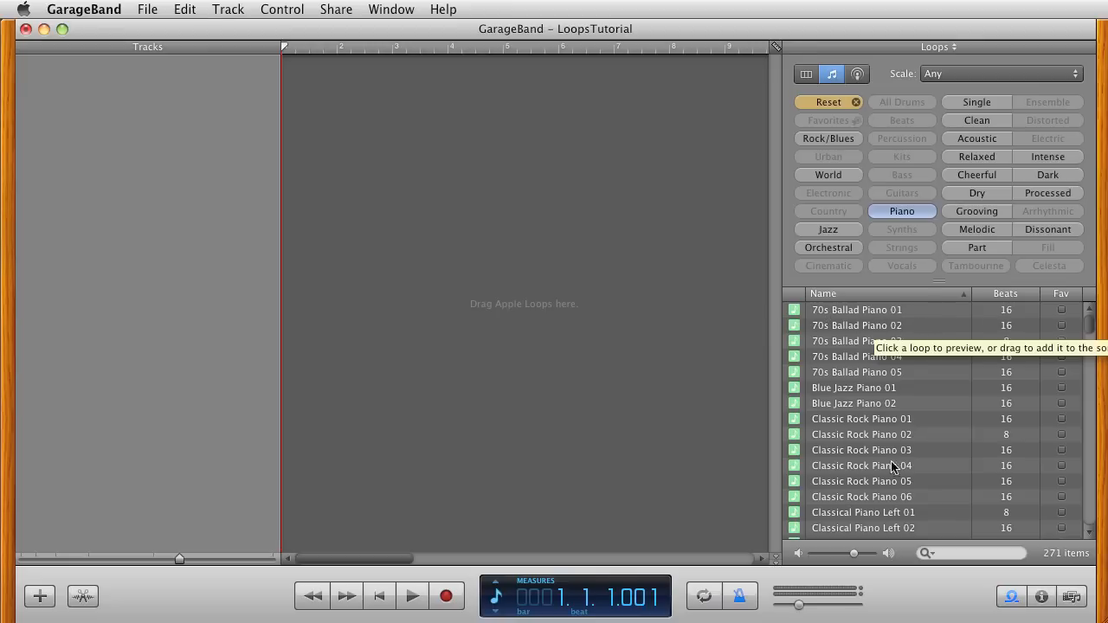
- Preview the loops 70s Ballad Piano 01 through 05 and Classic Rock Piano 01
left_click(875, 311)
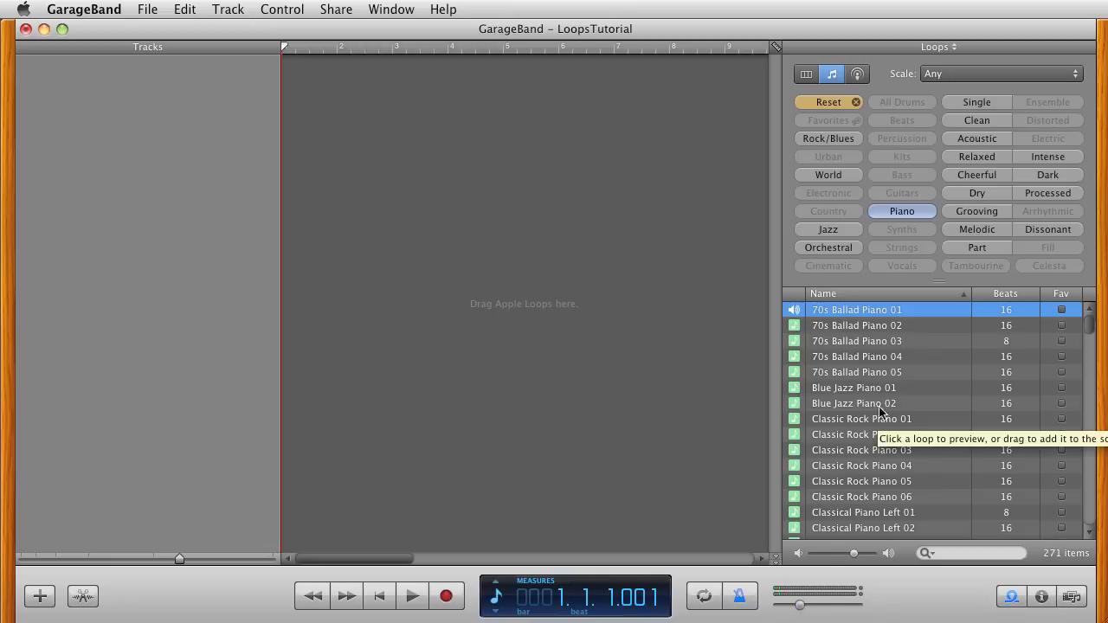
left_click(861, 328)
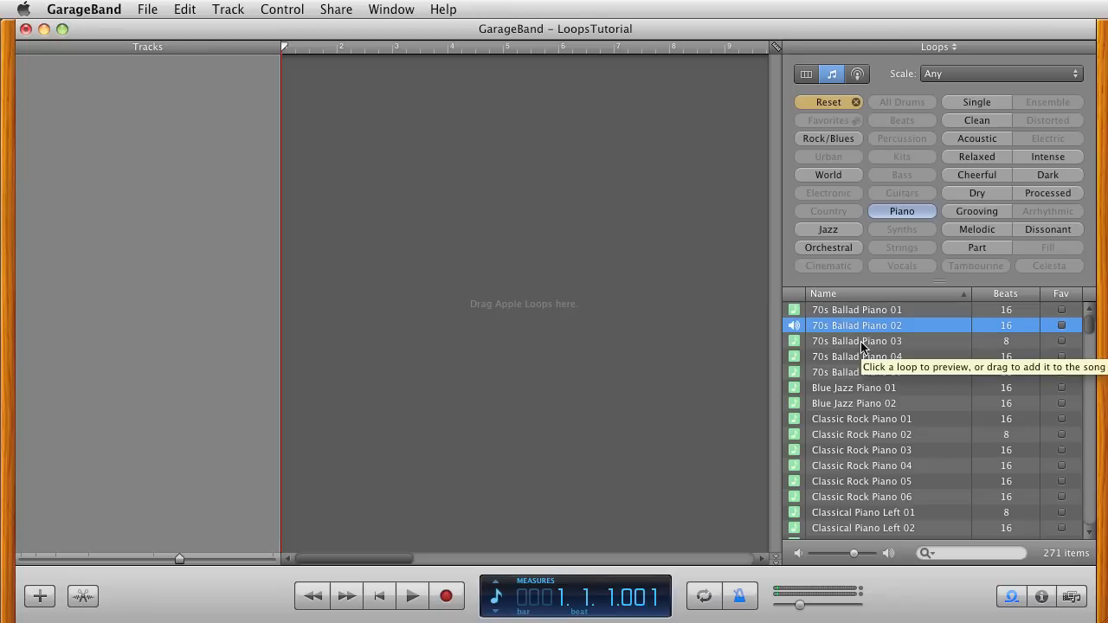
left_click(861, 344)
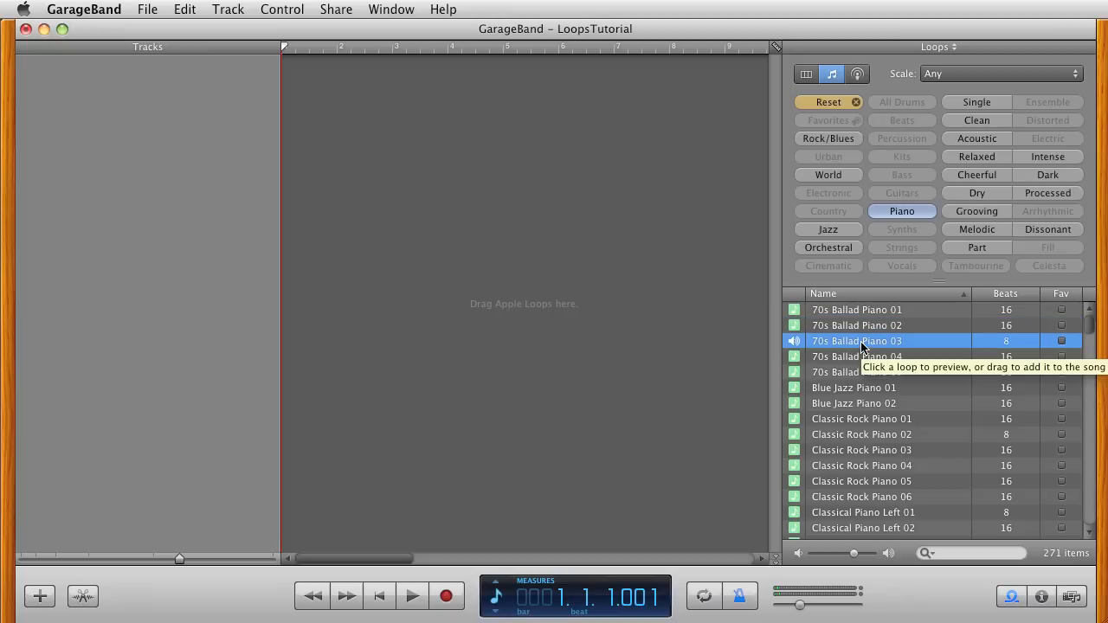
left_click(857, 359)
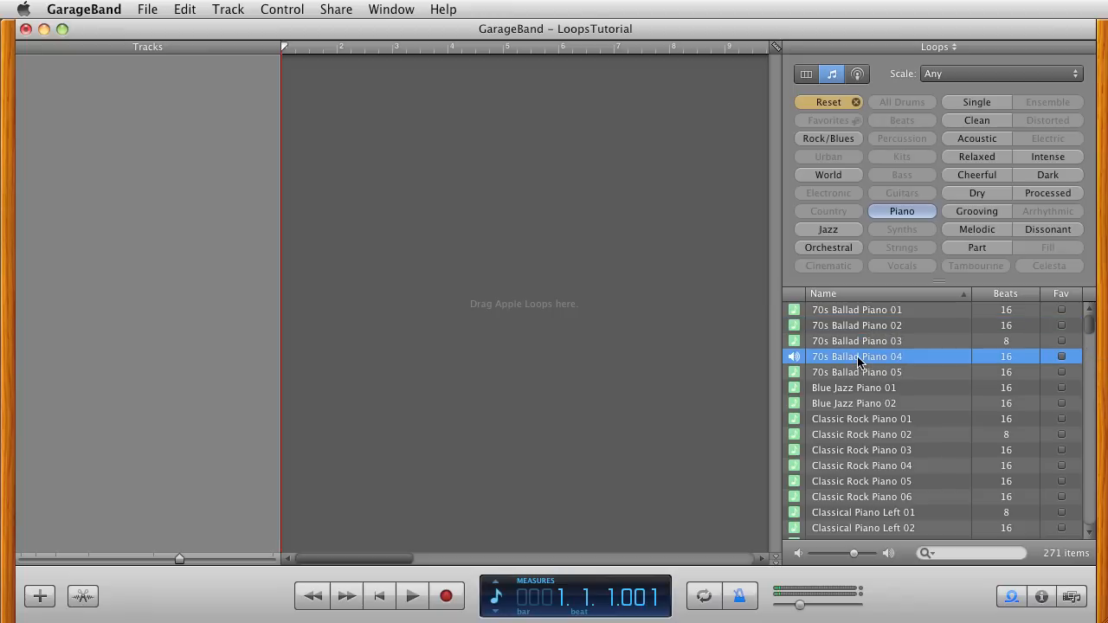
left_click(859, 373)
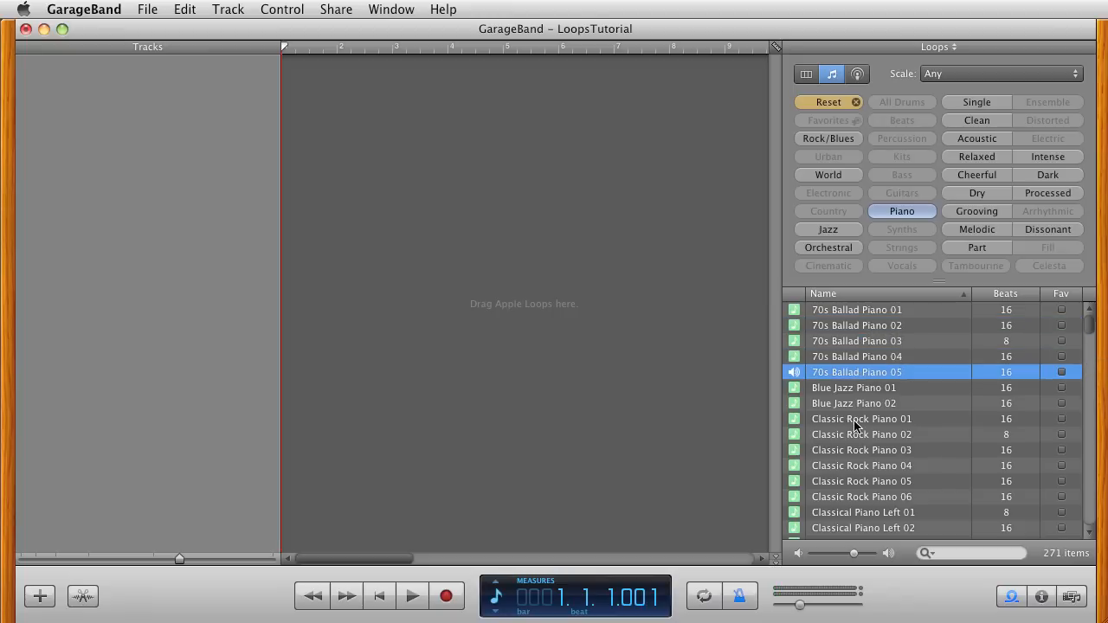
left_click(855, 419)
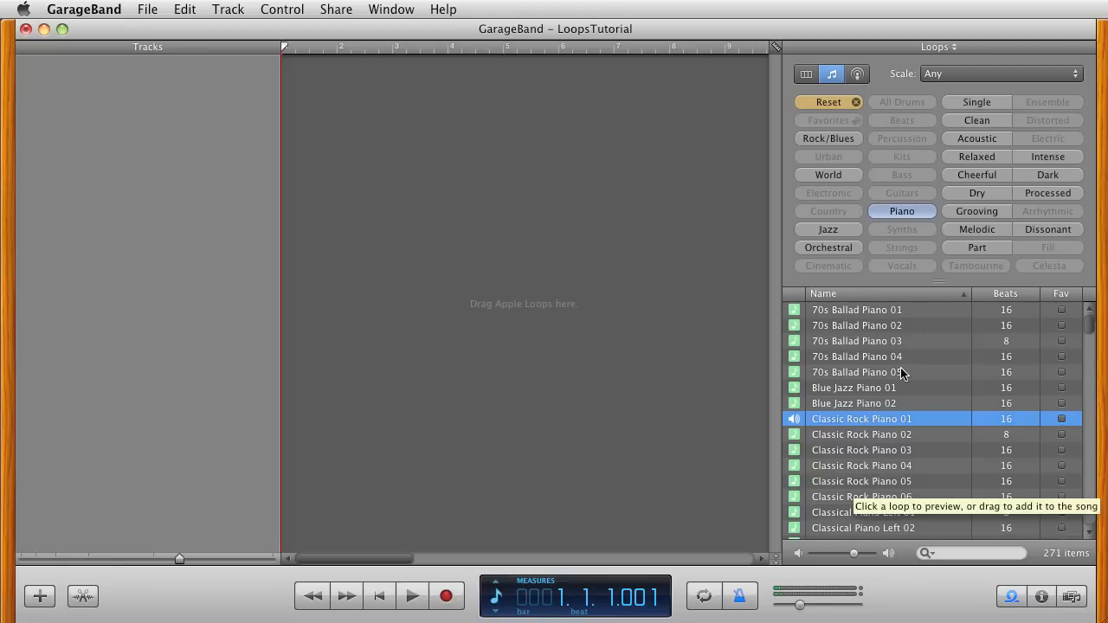
- Find a 32-beat loop among the piano loops and preview Classical Piano Right 85
scroll(937, 531, "down", 15)
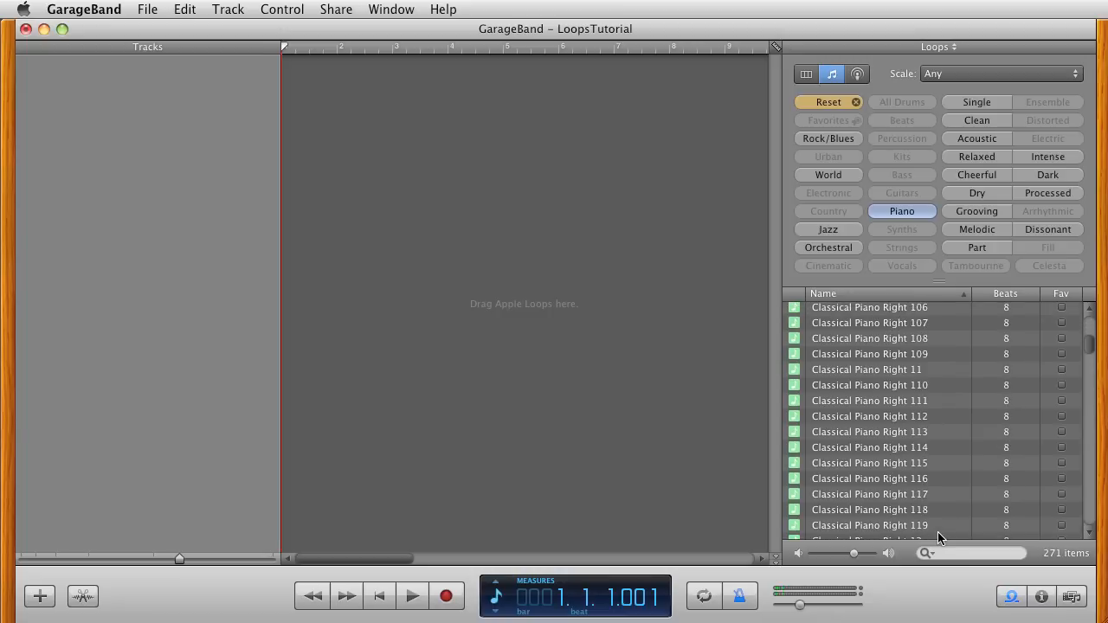
scroll(937, 531, "down", 20)
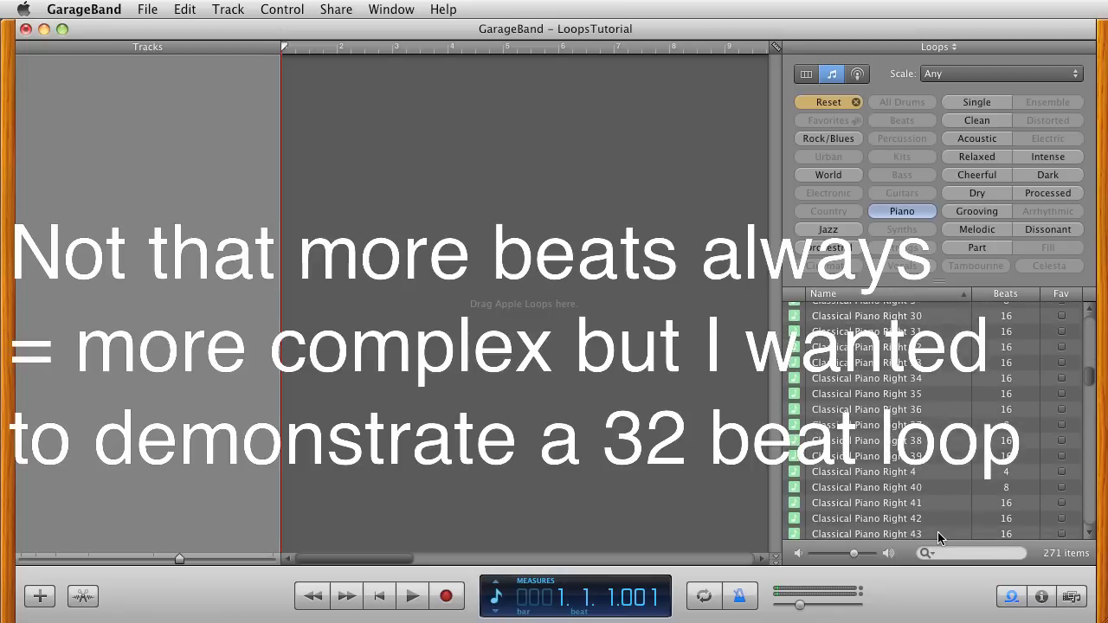
scroll(937, 531, "down", 14)
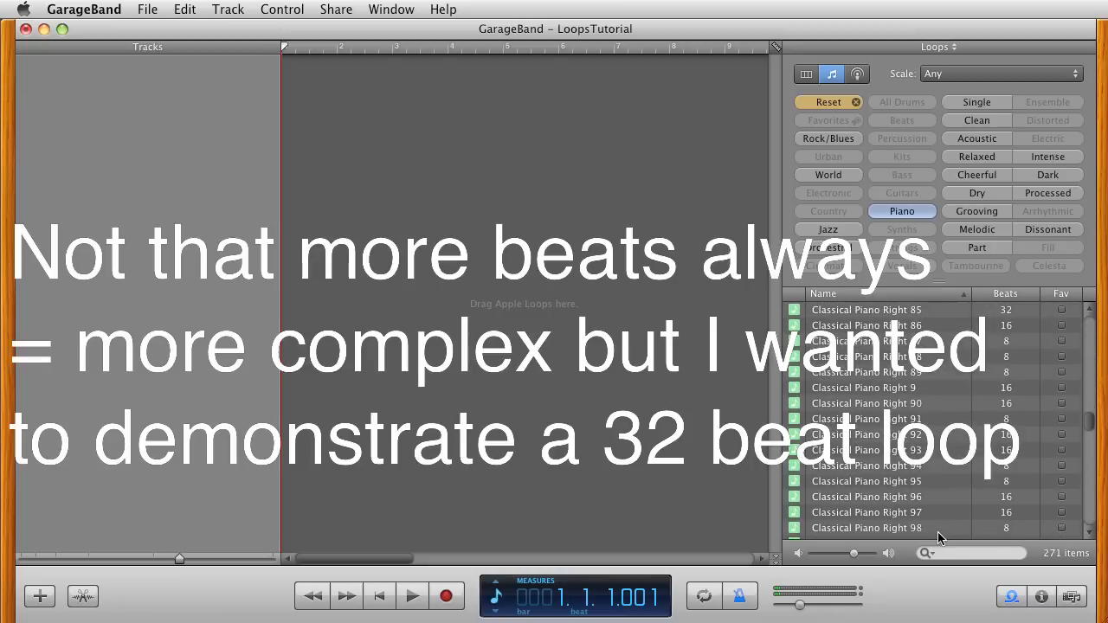
left_click(902, 309)
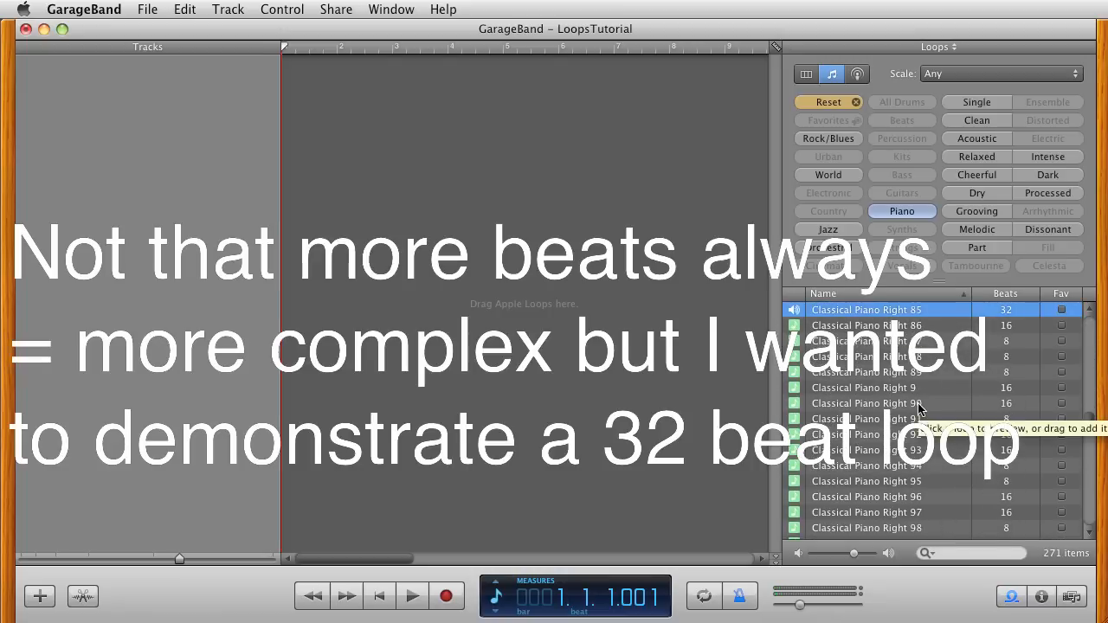
- Look through the remaining piano loops, then preview Classic Rock Piano 02 through 06
scroll(930, 432, "down", 8)
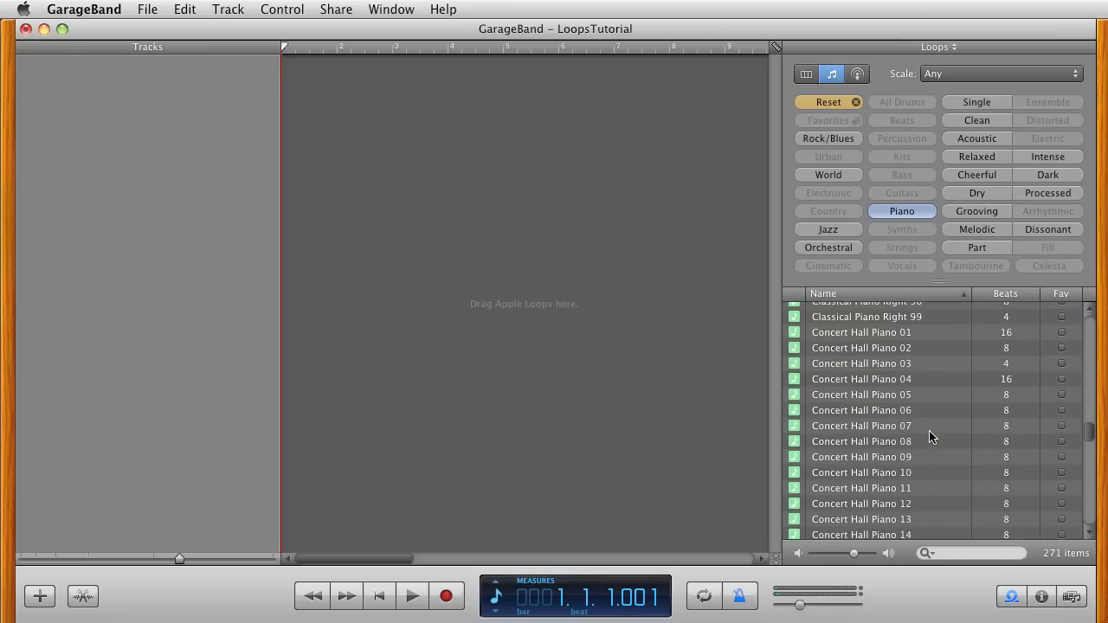
scroll(929, 436, "down", 10)
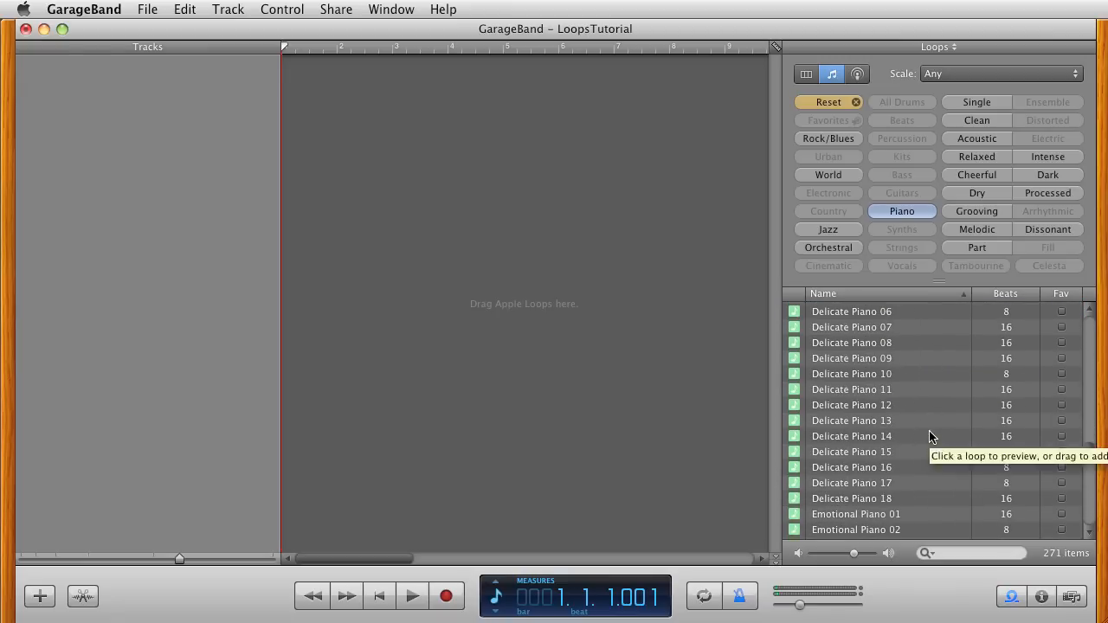
scroll(930, 436, "down", 15)
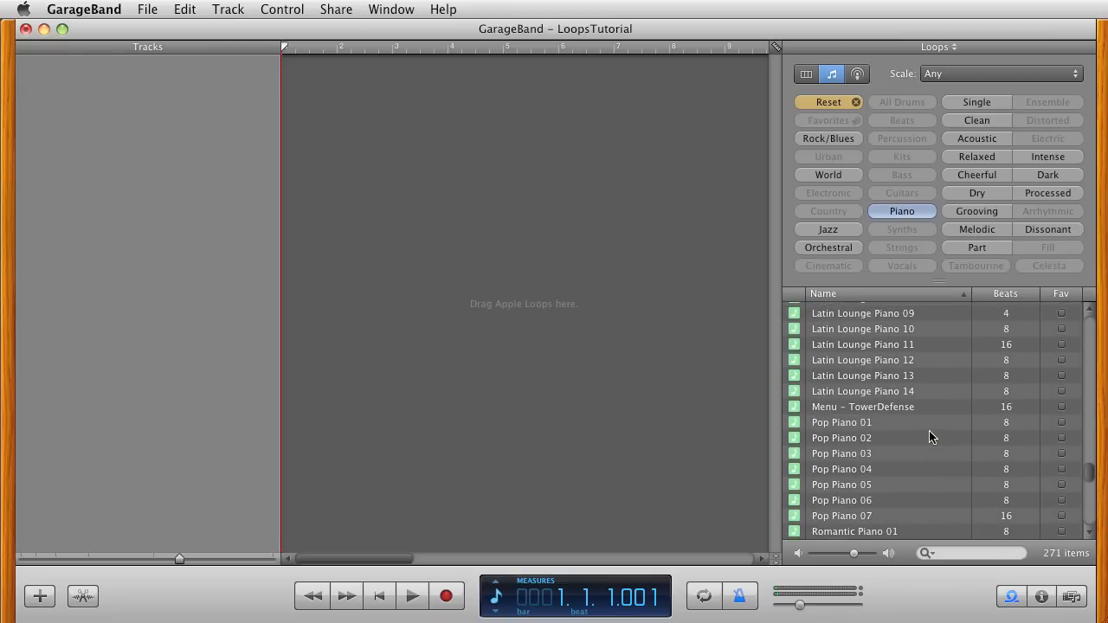
scroll(929, 433, "down", 8)
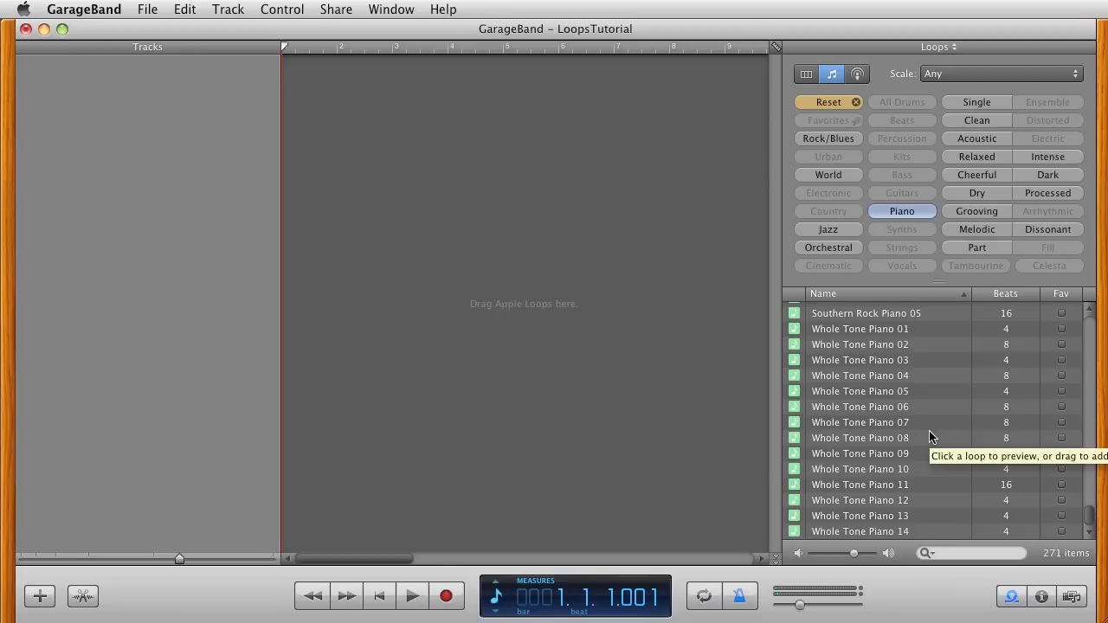
scroll(929, 430, "up", 20)
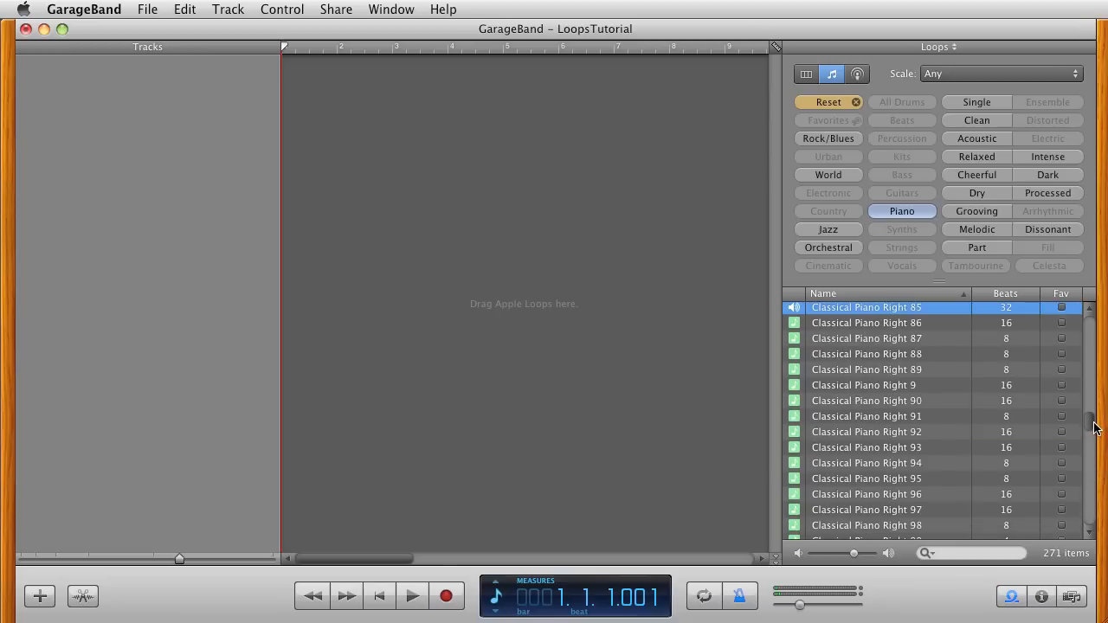
left_click_drag(1093, 426, 1093, 322)
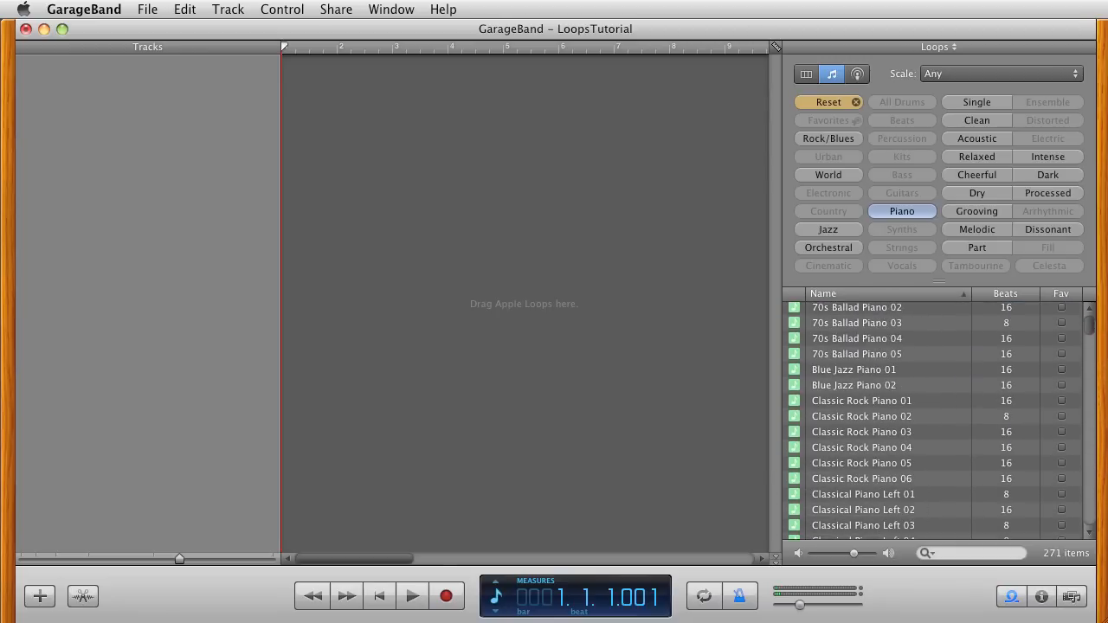
left_click(865, 416)
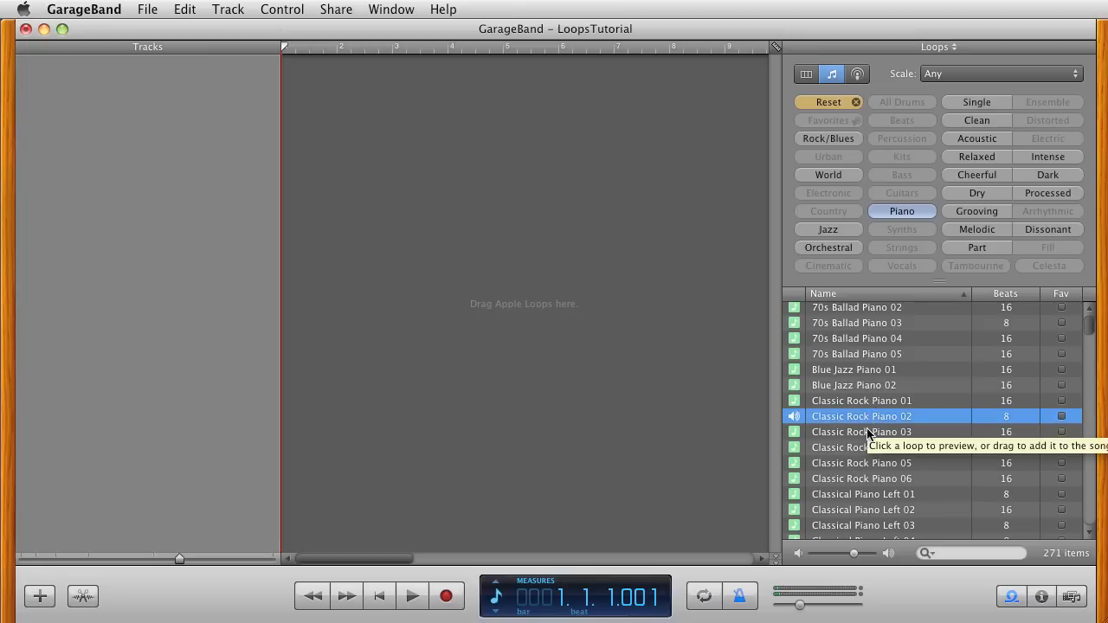
left_click(866, 437)
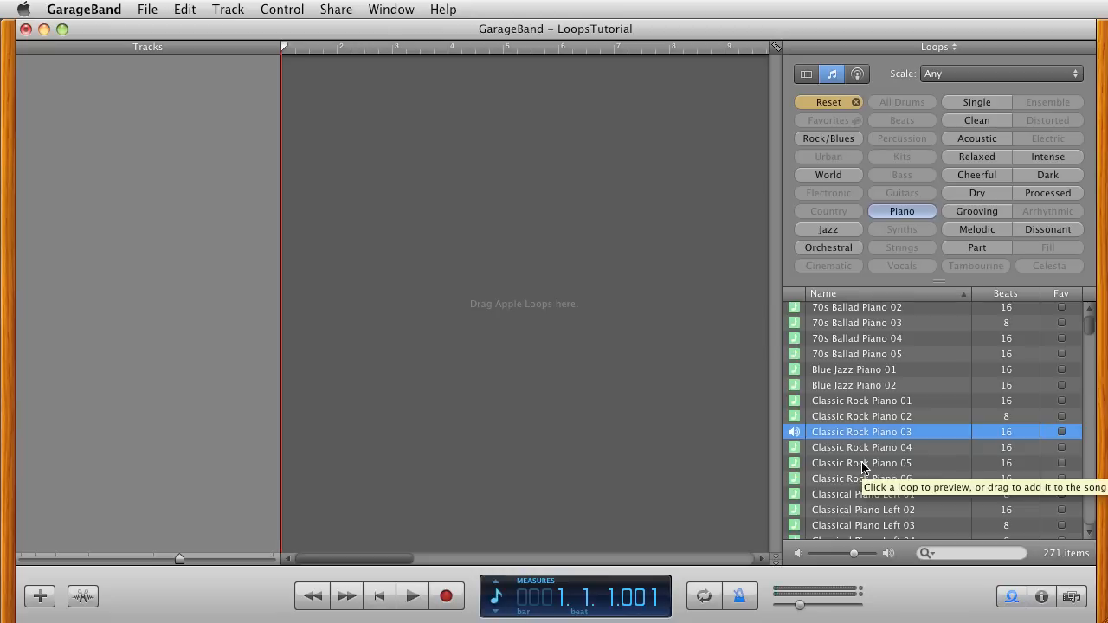
left_click(862, 449)
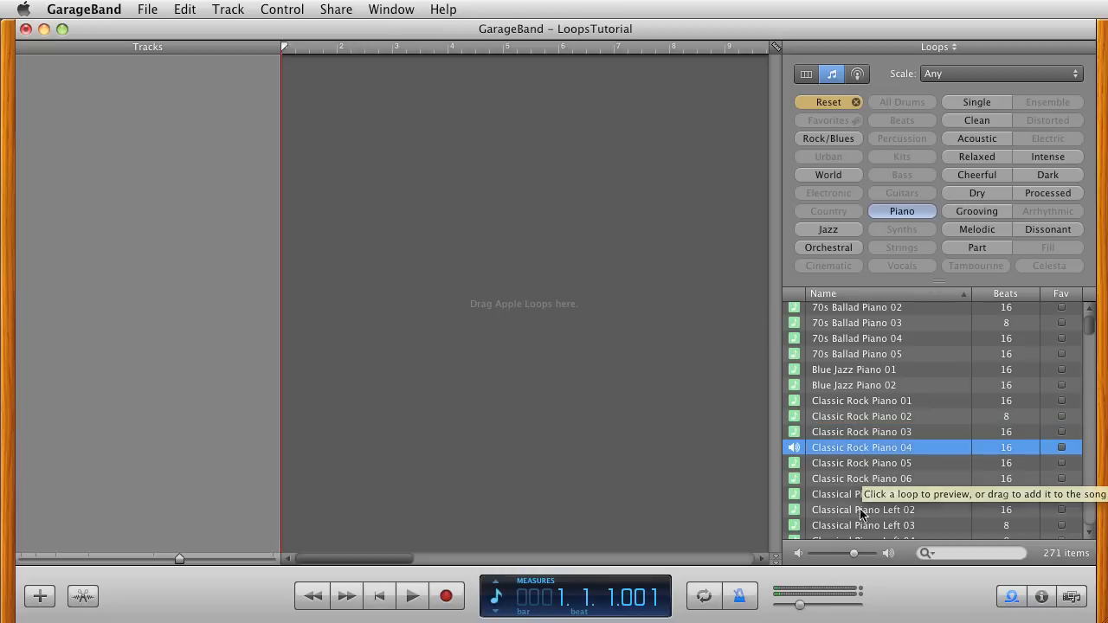
left_click(870, 464)
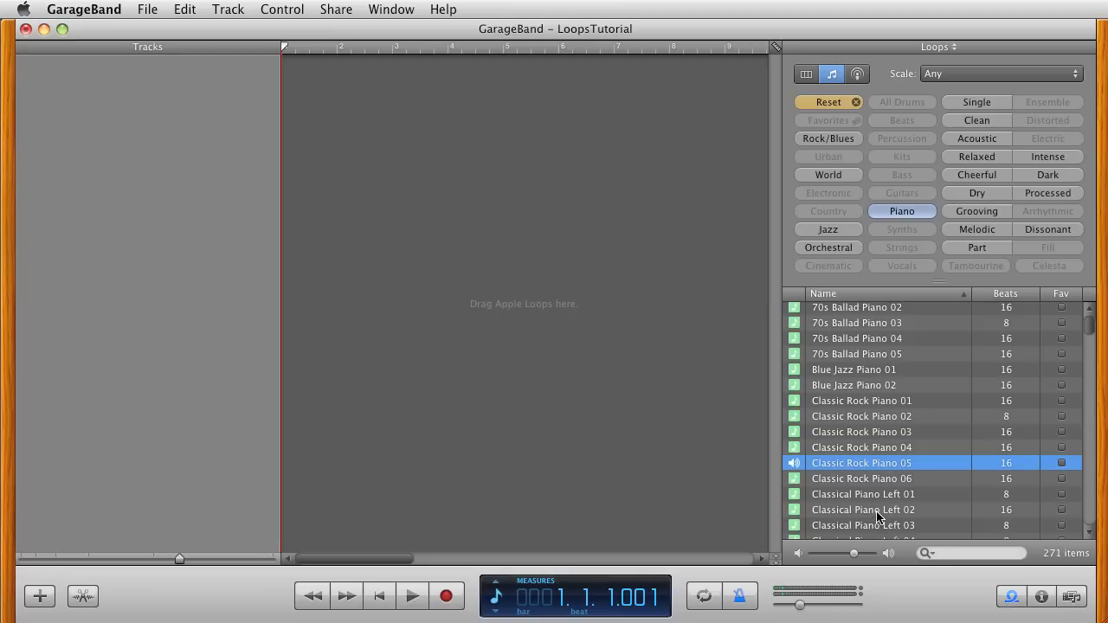
left_click(882, 484)
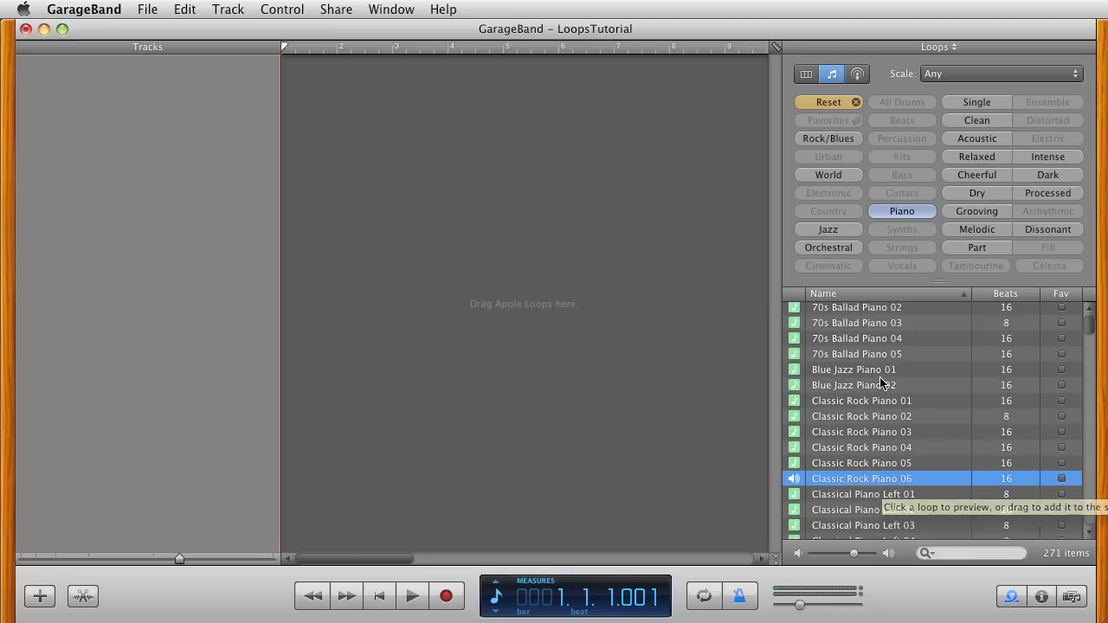
- Add the Classic Rock Piano 04 loop on a new track at the start of the timeline and inspect its notes in the piano roll
left_click(881, 448)
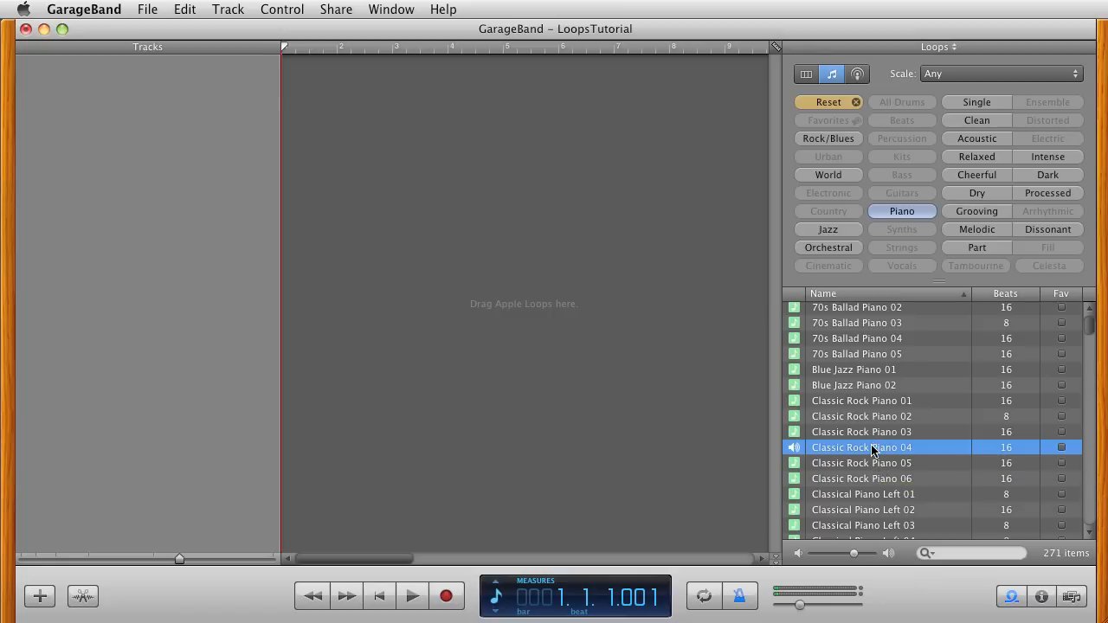
left_click_drag(868, 448, 361, 199)
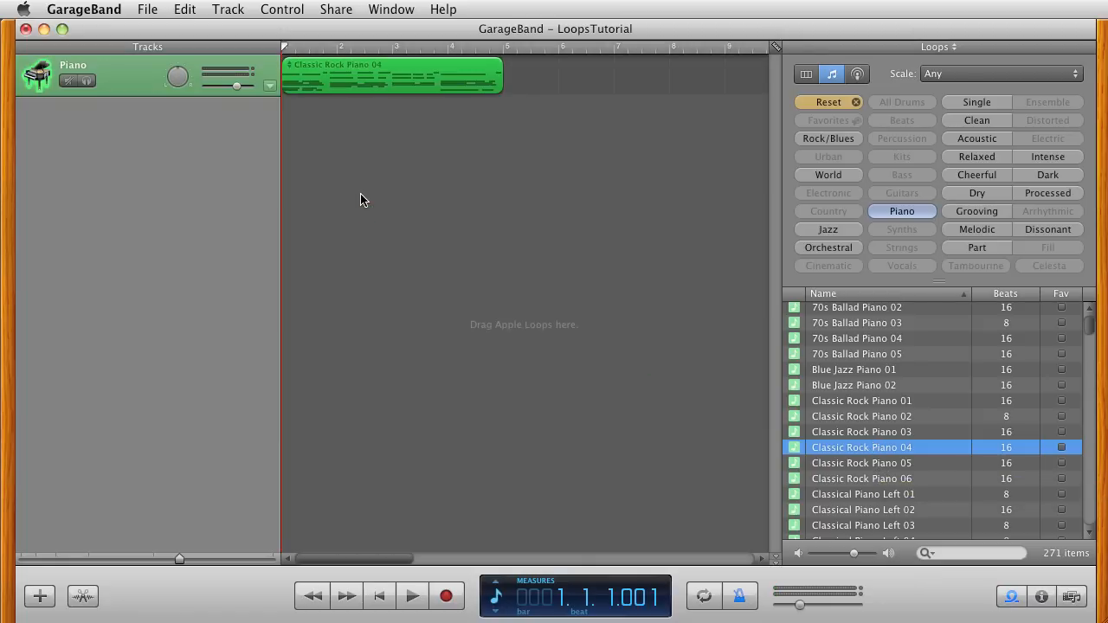
double_click(377, 73)
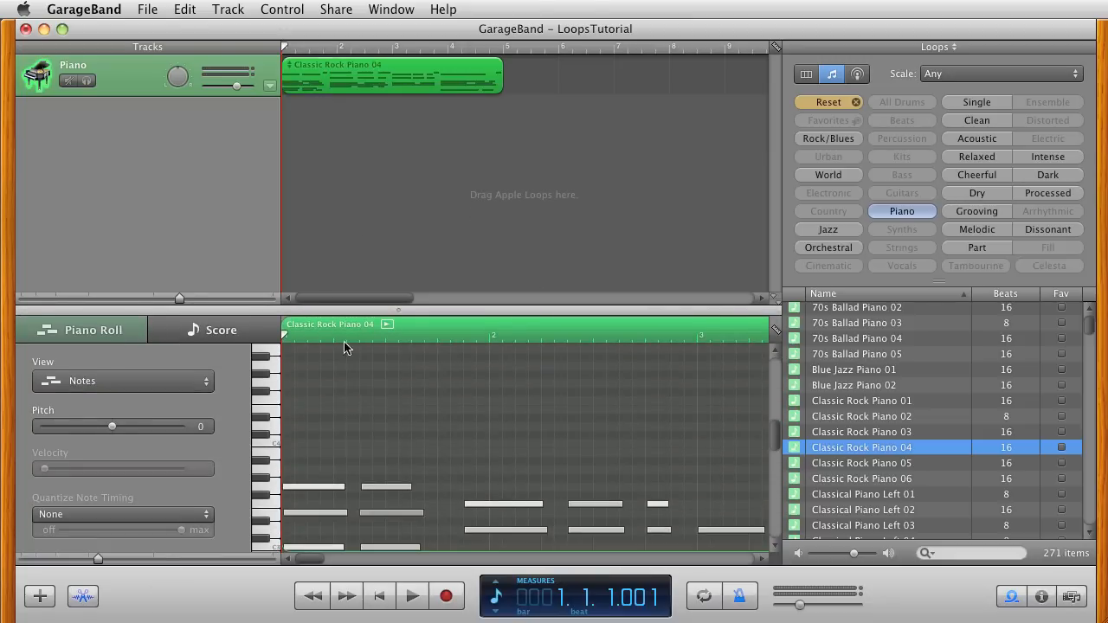
double_click(363, 82)
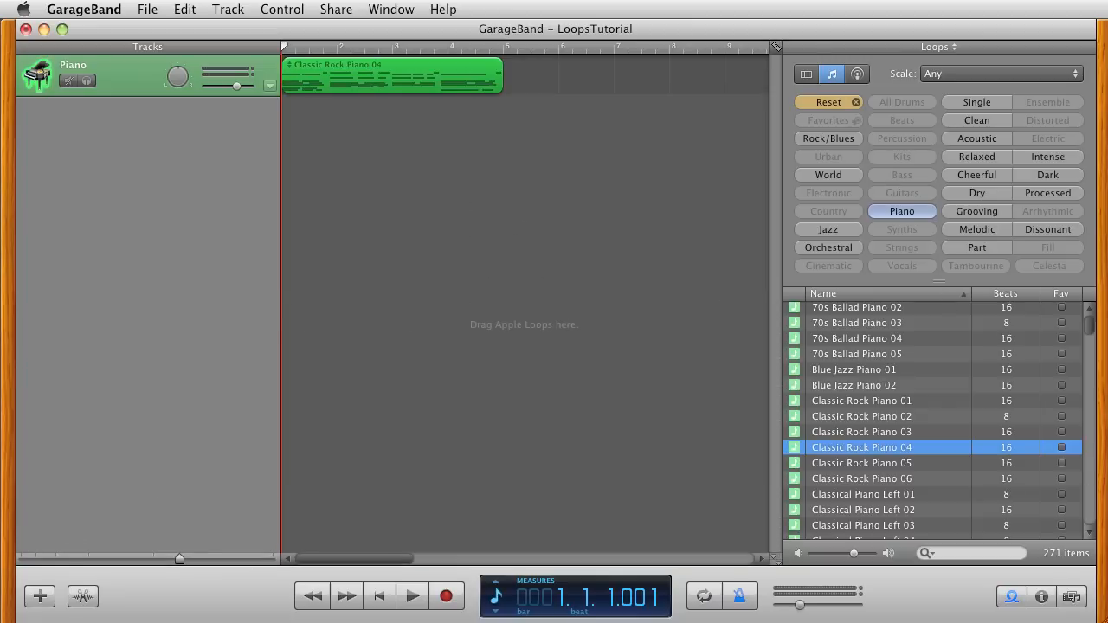
- Preview the Classical Piano Left 01 loop
mouse_move(1090, 324)
left_mouse_down()
mouse_move(1090, 376)
mouse_move(1096, 336)
left_mouse_up()
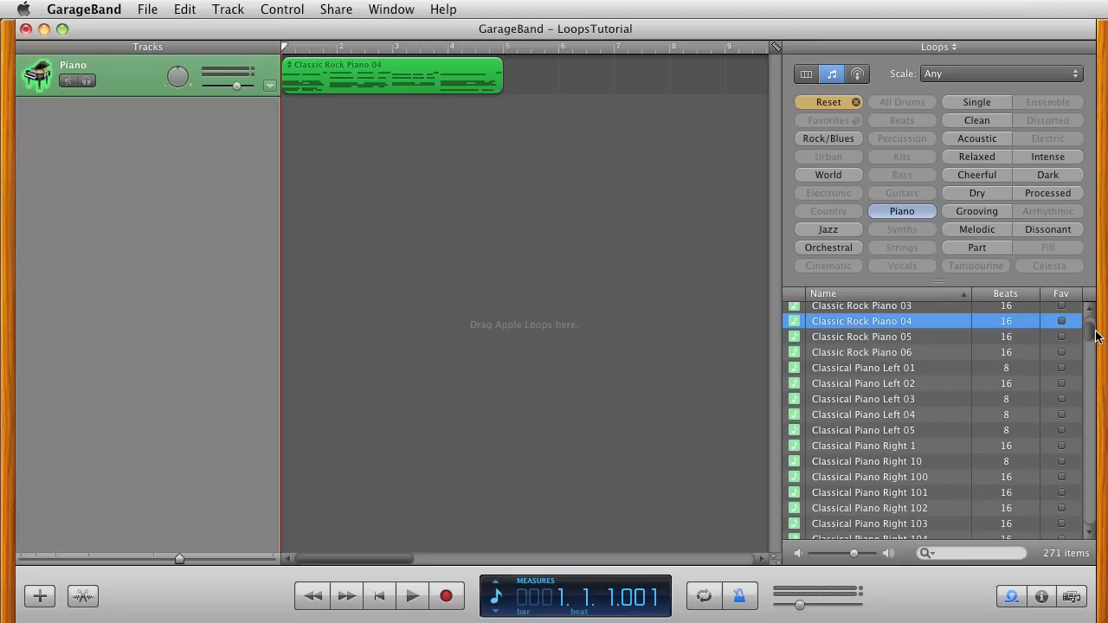
left_click(906, 371)
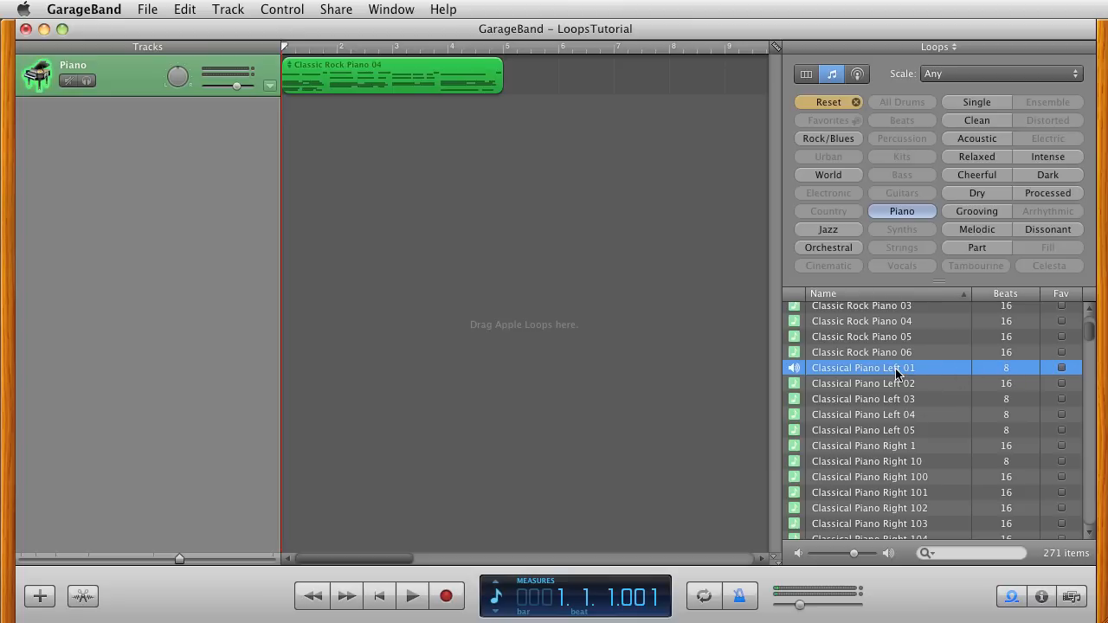
- Add the Classical Piano Left 01 loop on a new track at the start and slightly raise the first piano track's volume during playback
left_click_drag(834, 379, 401, 177)
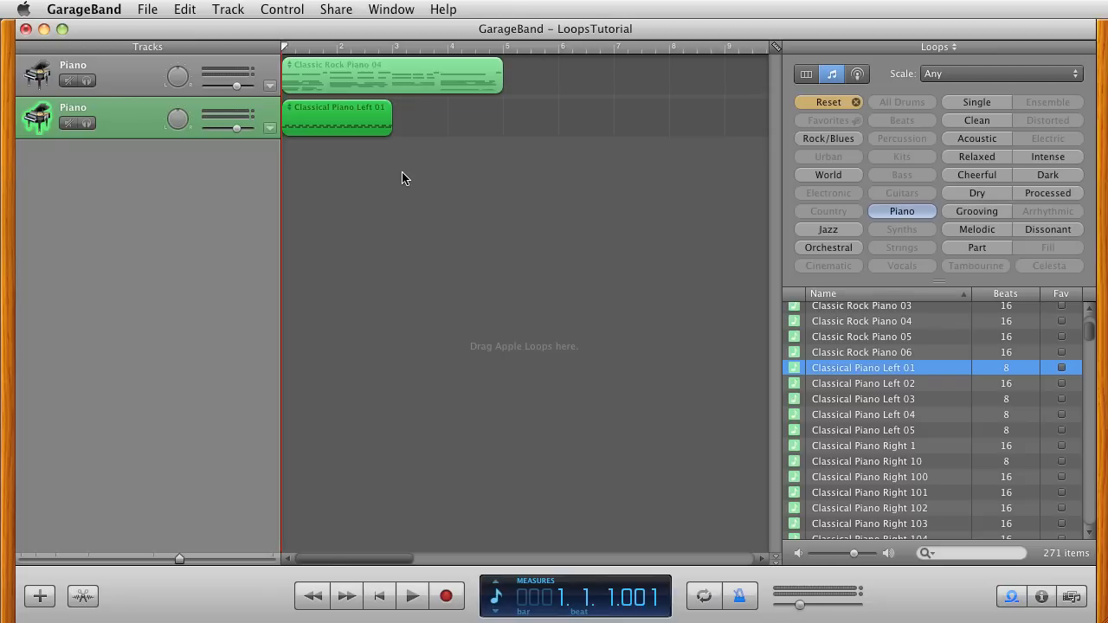
left_click(418, 605)
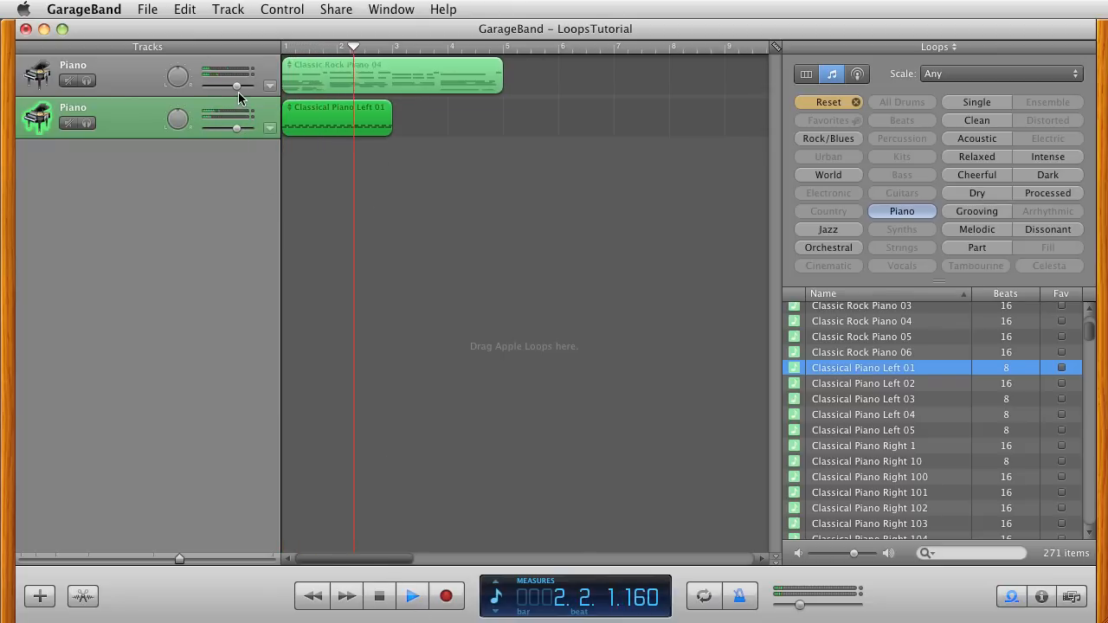
left_click_drag(238, 86, 244, 87)
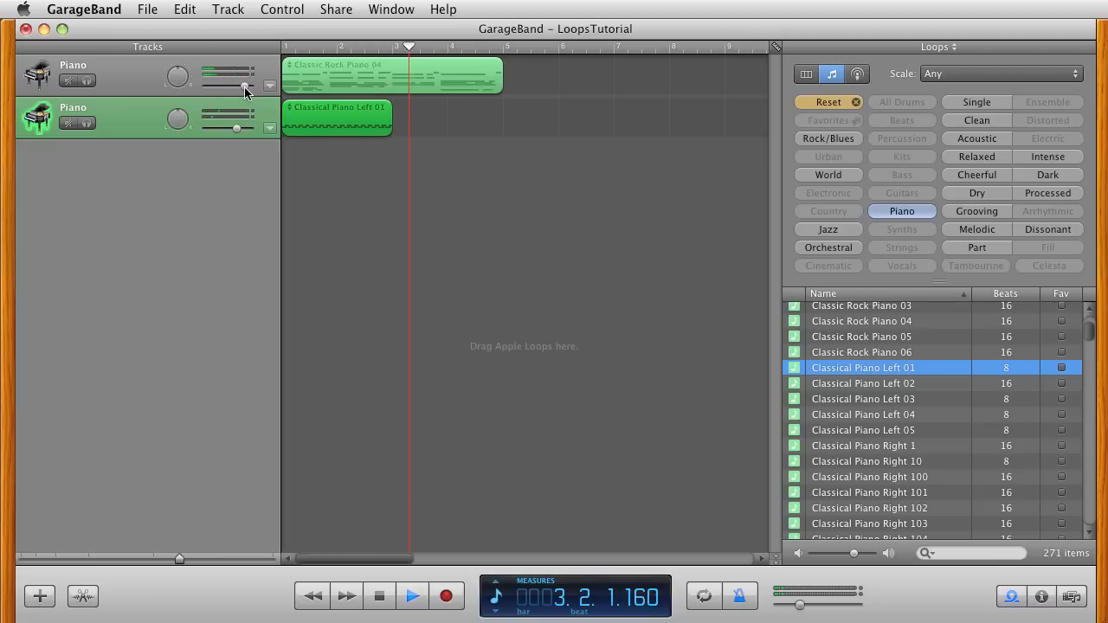
left_click(413, 594)
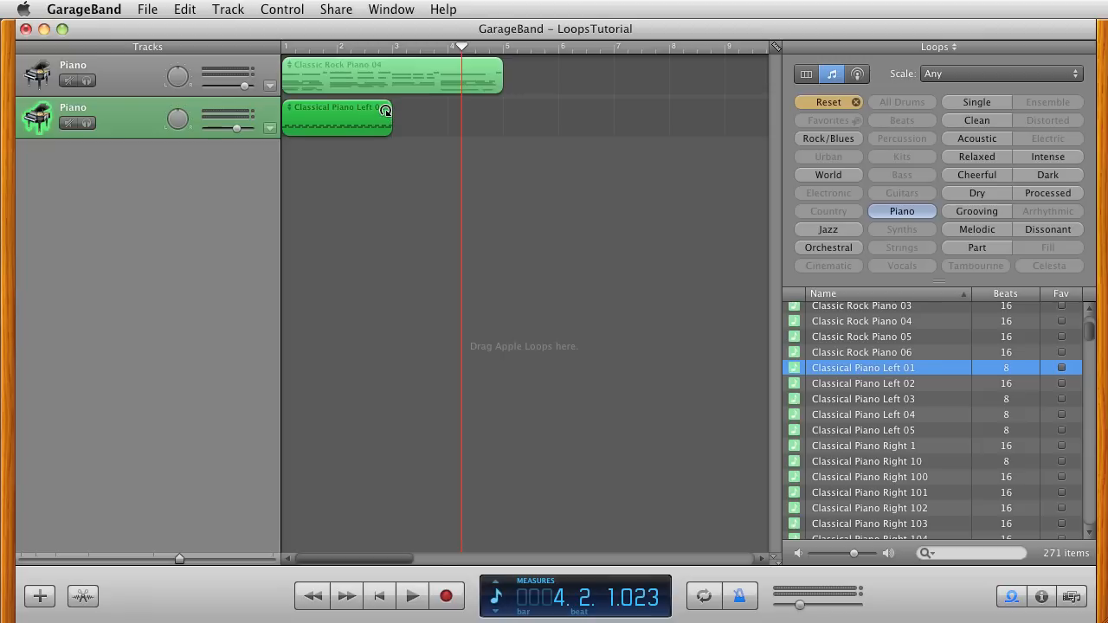
- Extend the Classical Piano Left 01 region as a repeating loop past measure 14, play it briefly and return the playhead to the start
left_click_drag(386, 110, 801, 130)
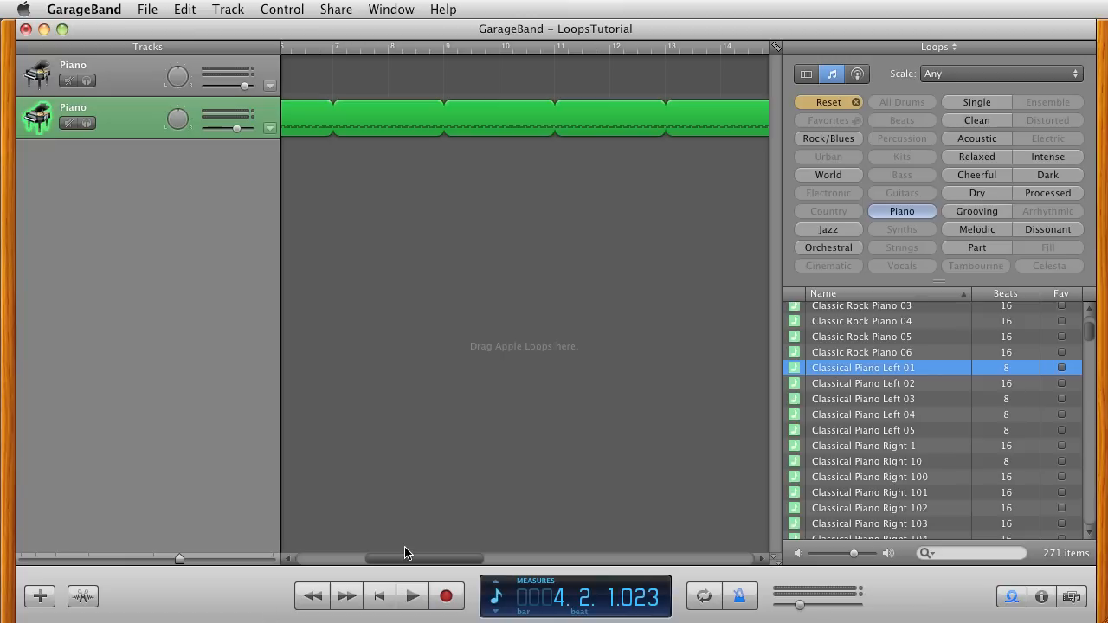
left_click_drag(401, 563, 299, 561)
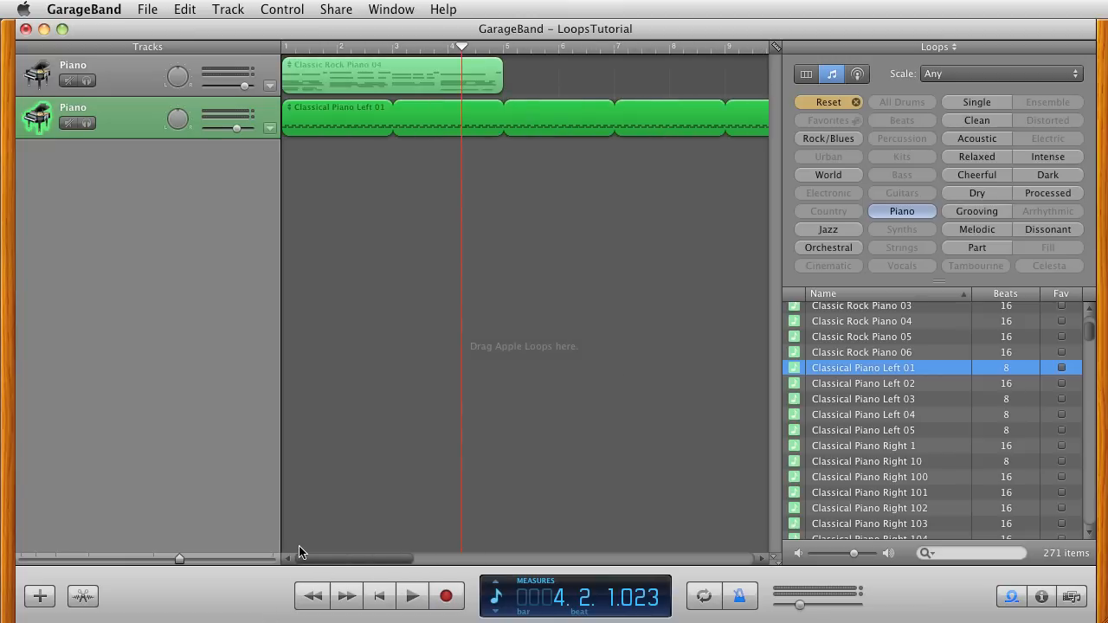
left_click(413, 596)
left_click(413, 596)
left_click(381, 596)
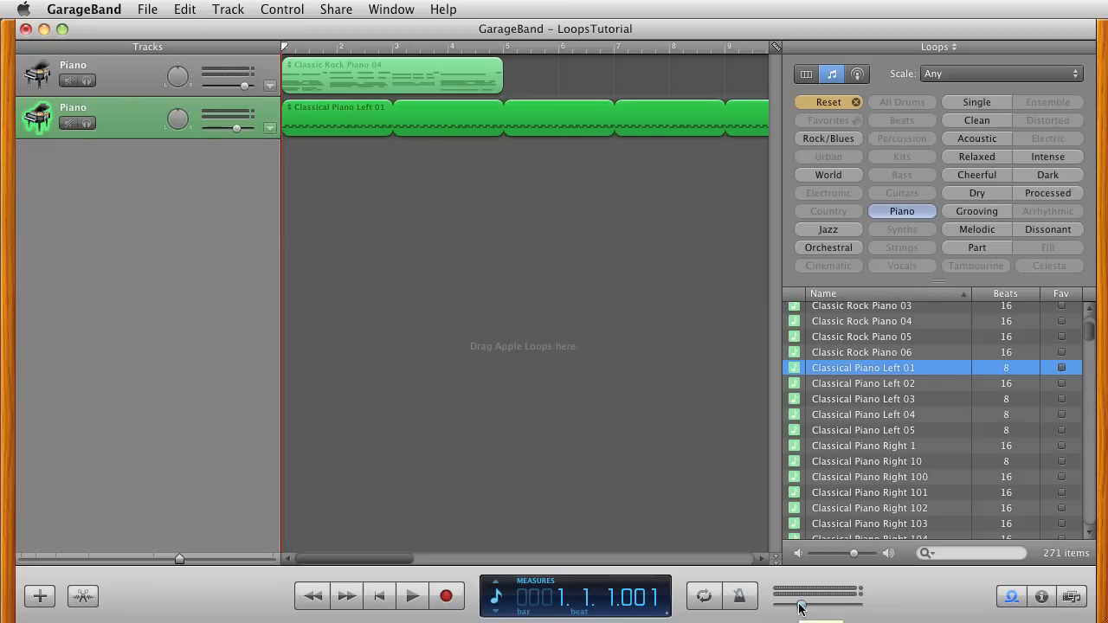
- Play both piano tracks from the start and slightly lower the second track's volume, then stop playback
left_click(413, 596)
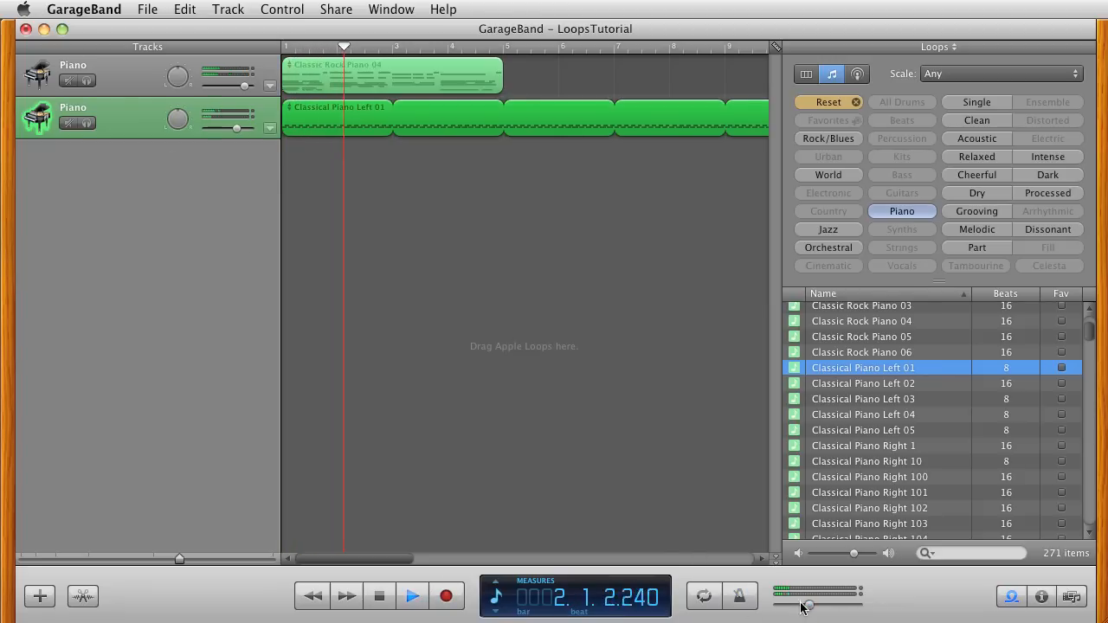
left_click(231, 129)
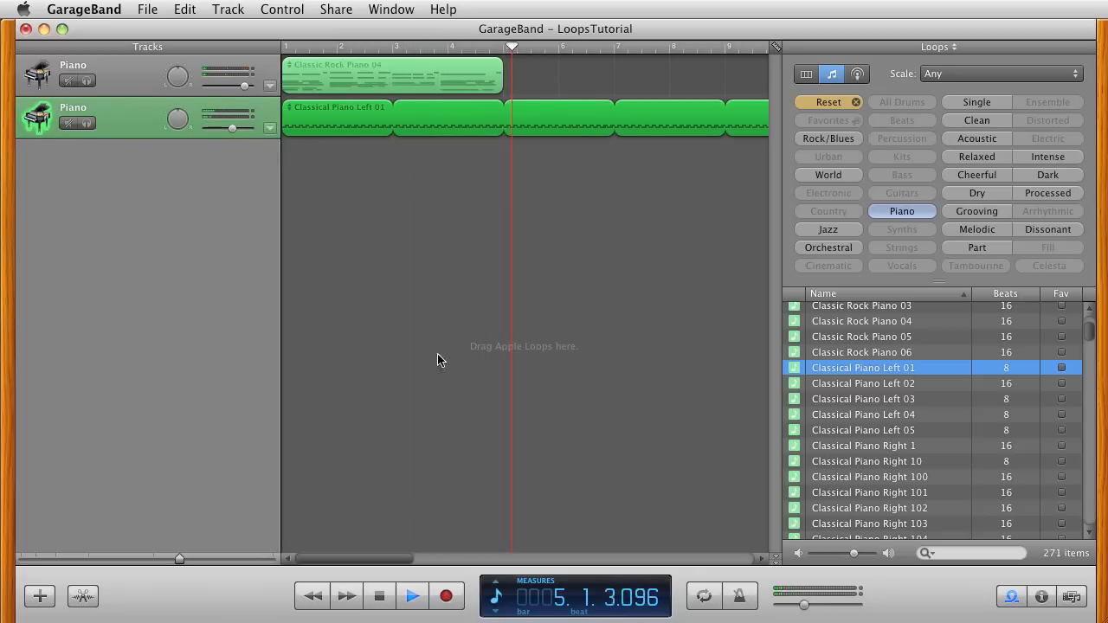
key("space")
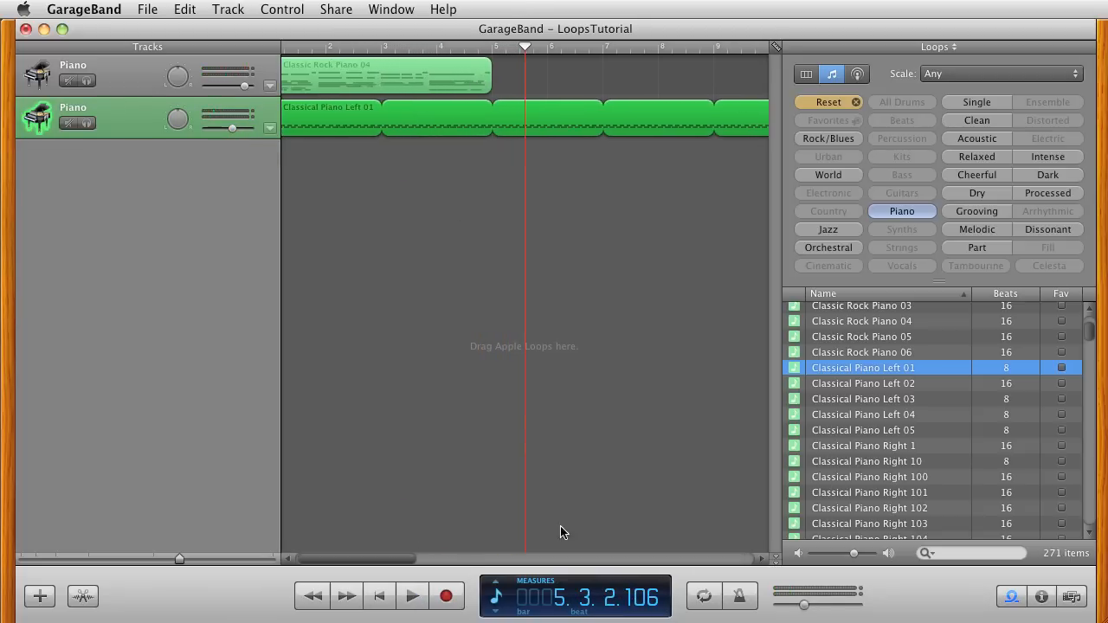
- Turn on the cycle region over measures 1 to 5 and play the song in a loop
left_click(705, 597)
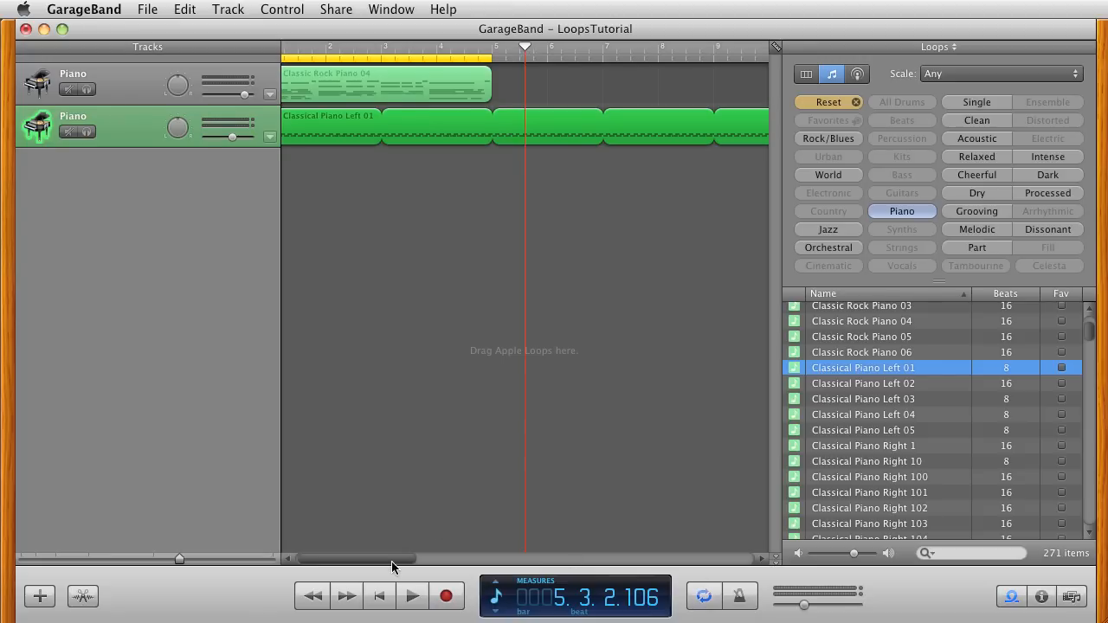
left_click_drag(391, 561, 336, 560)
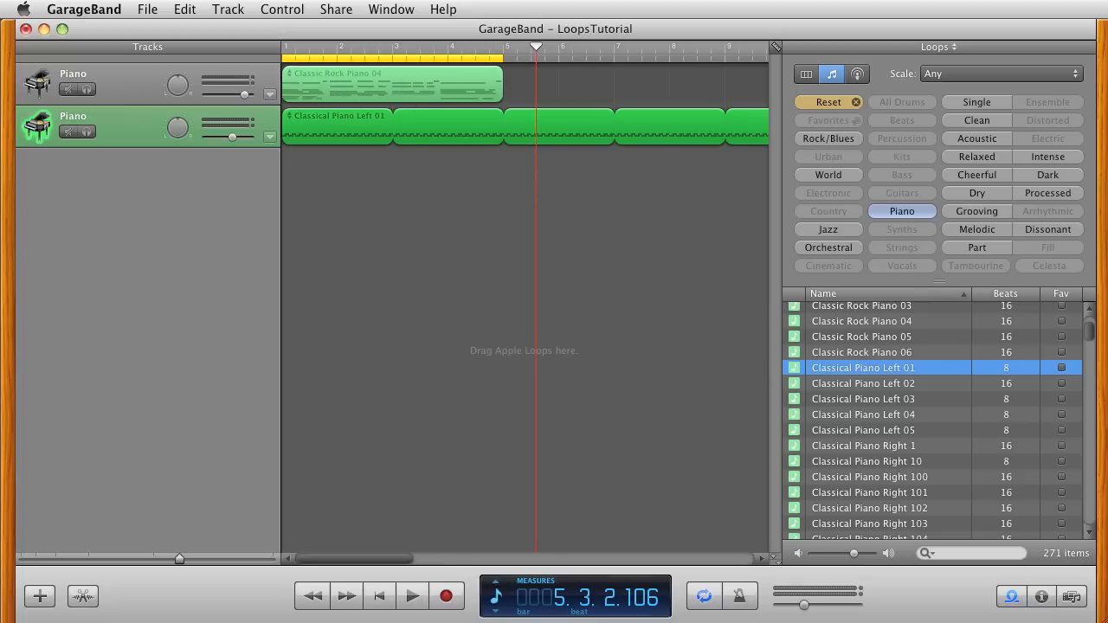
left_click(412, 596)
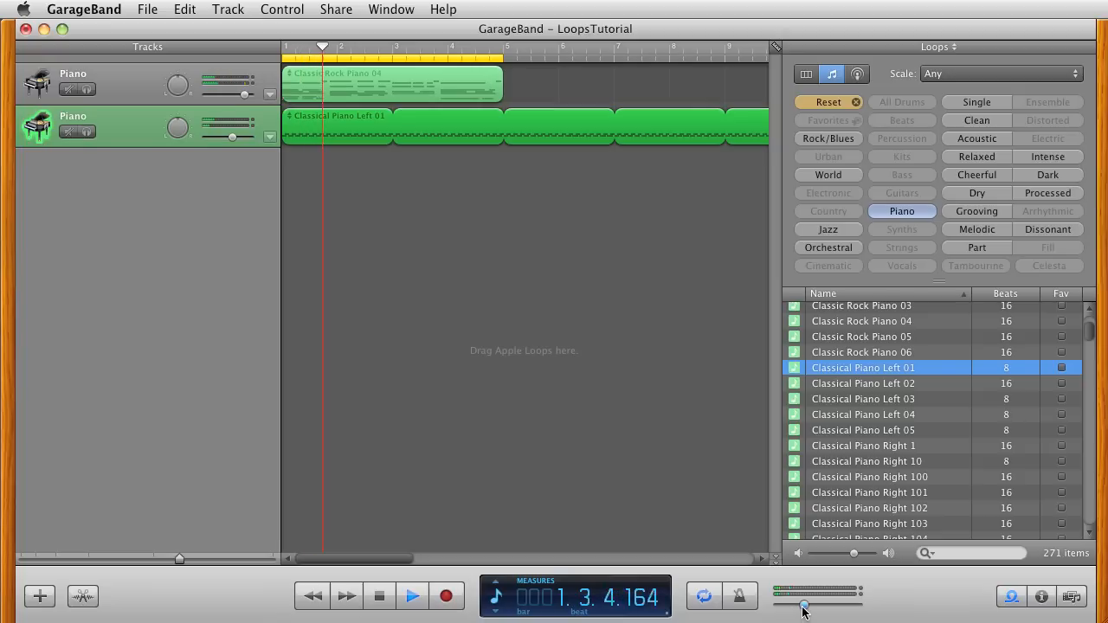
- Turn on the second track's Track Echo effect, raising Echo Repeat to over half and Echo Volume to high, with Original Volume reduced to under half
left_click(1041, 597)
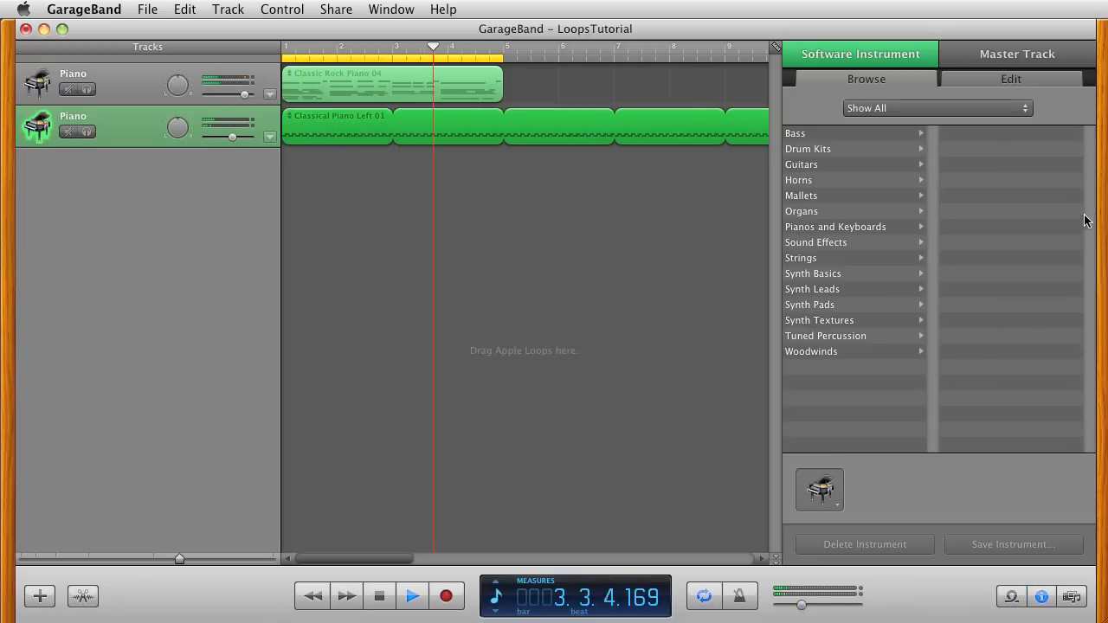
left_click(1046, 79)
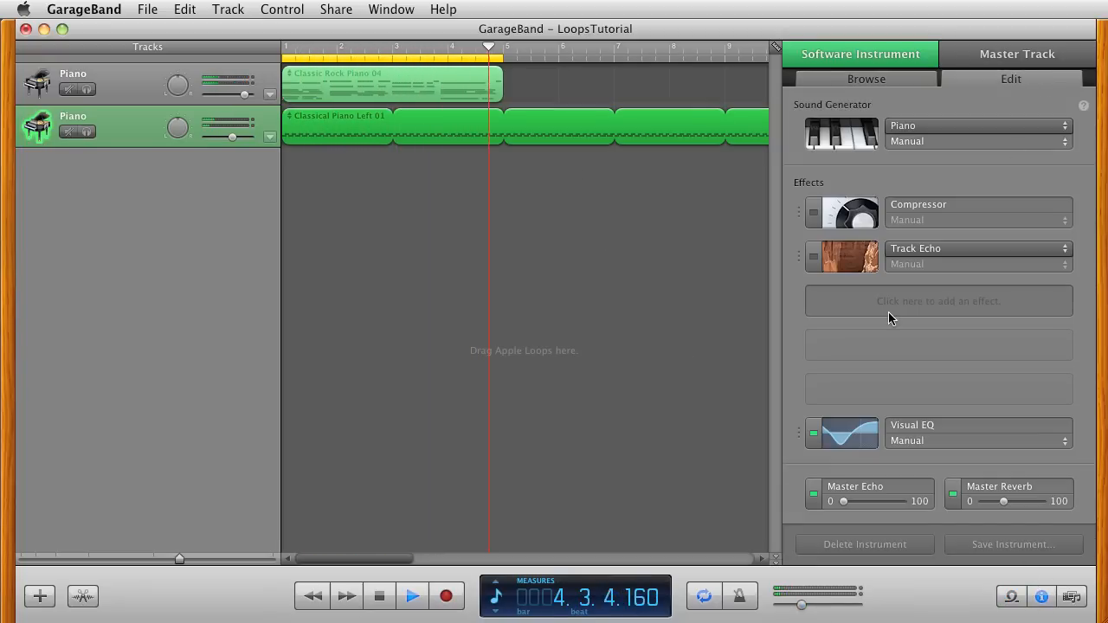
left_click(864, 264)
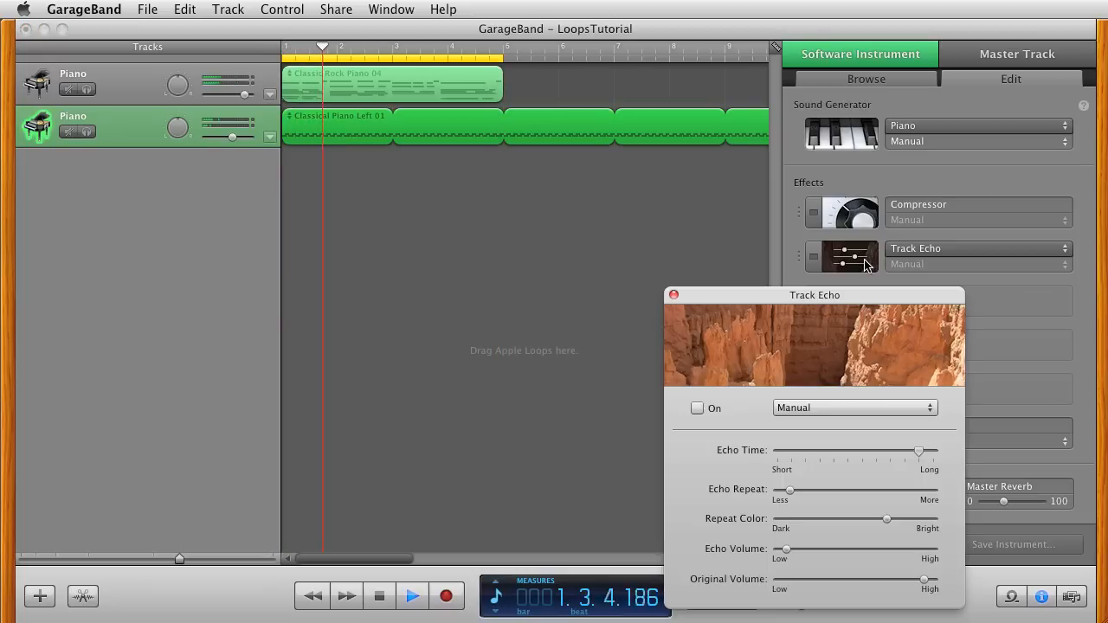
left_click(697, 408)
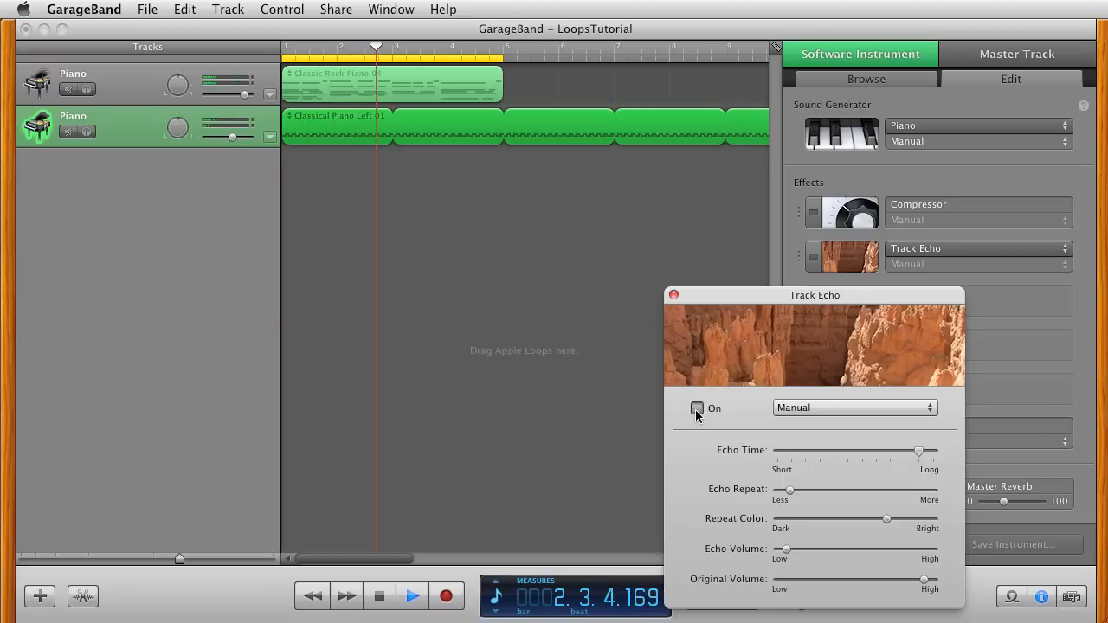
left_click_drag(793, 494, 863, 491)
left_click_drag(784, 554, 905, 557)
left_click_drag(901, 597, 809, 564)
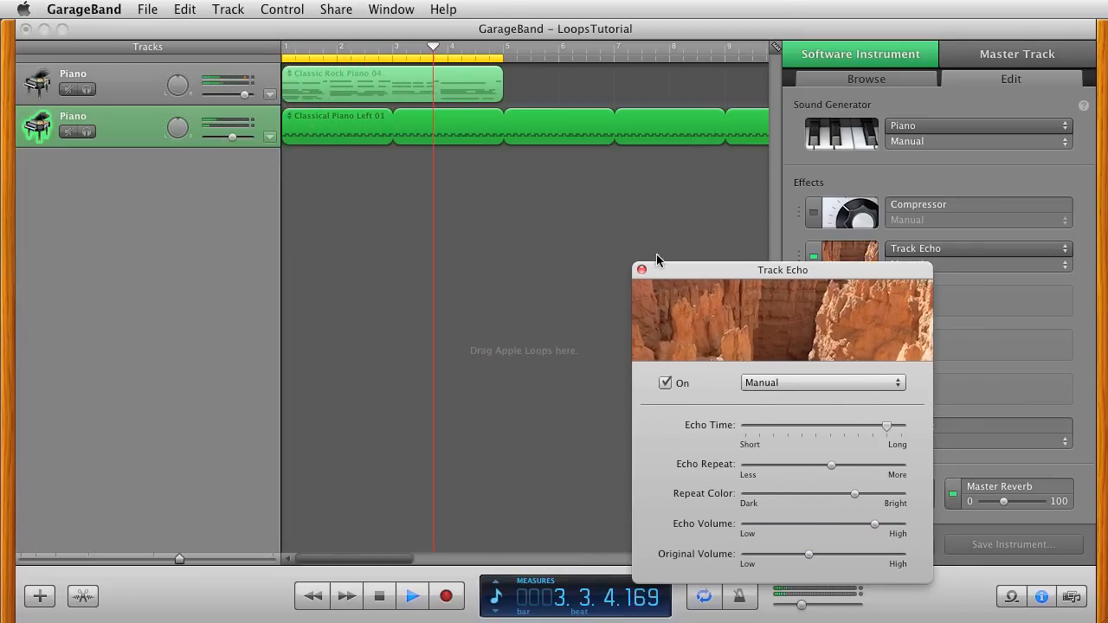
left_click(639, 270)
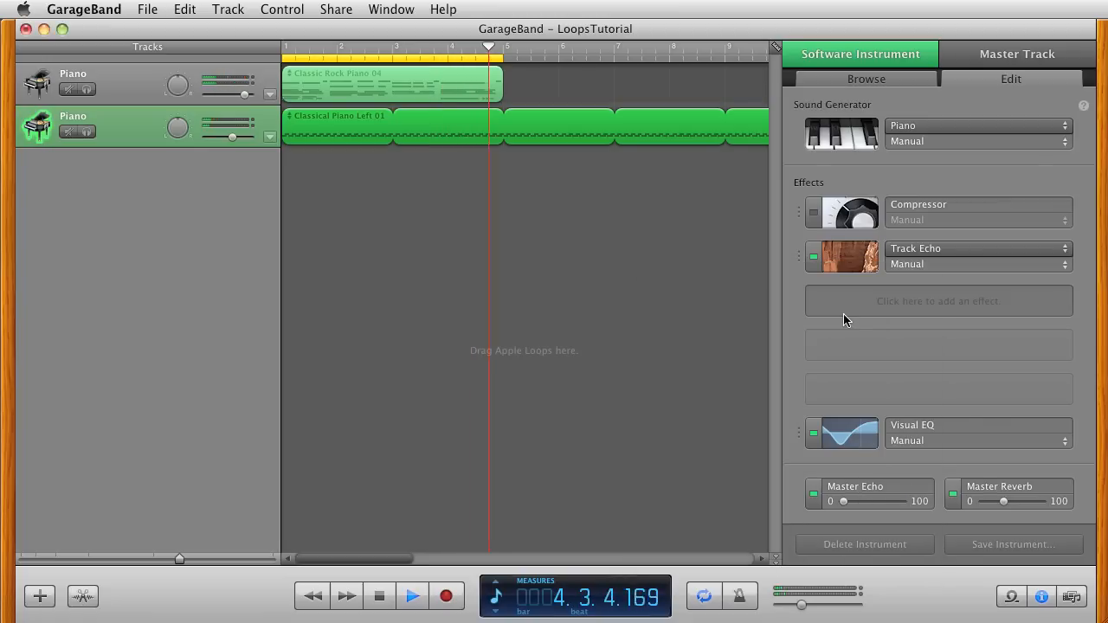
- Open the second track's Visual EQ, enable the Analyzer and strongly boost the Bass band
left_click(859, 442)
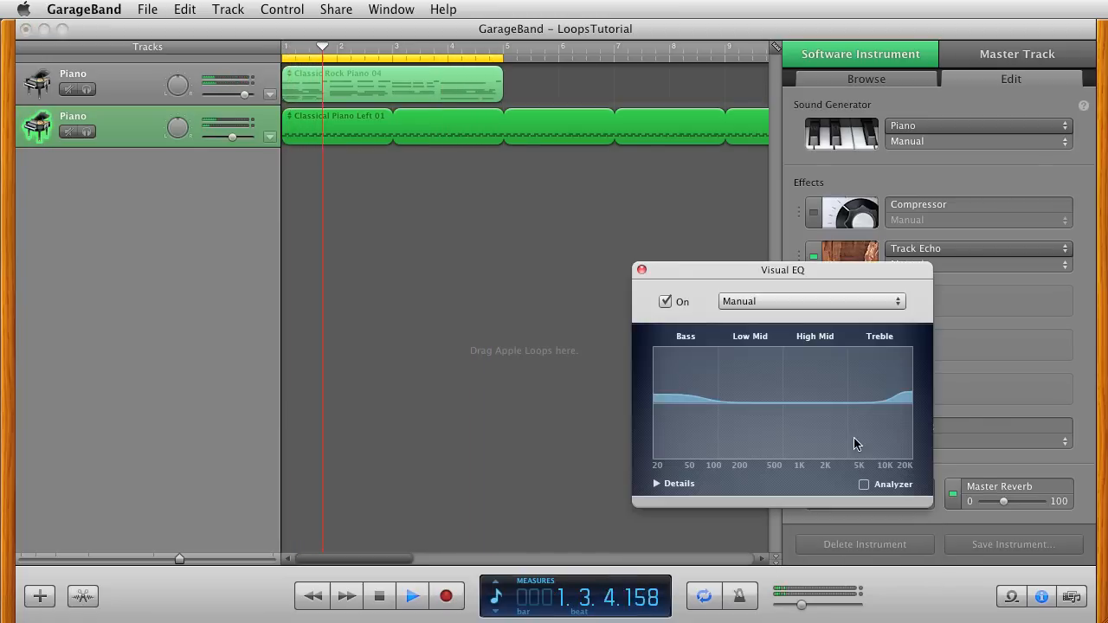
left_click_drag(717, 270, 727, 261)
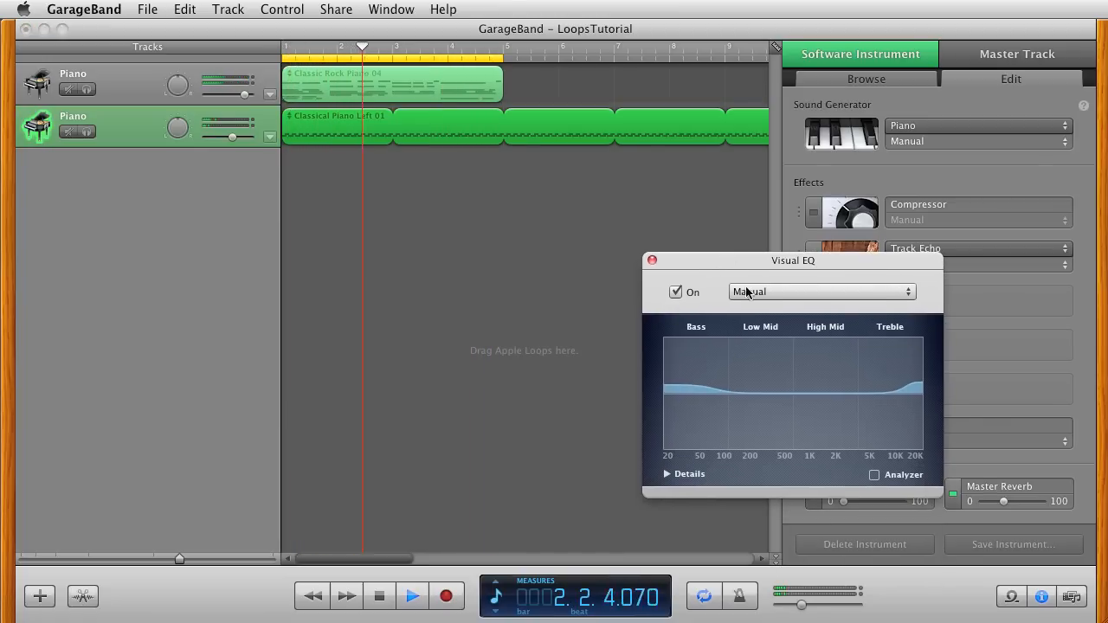
left_click(873, 474)
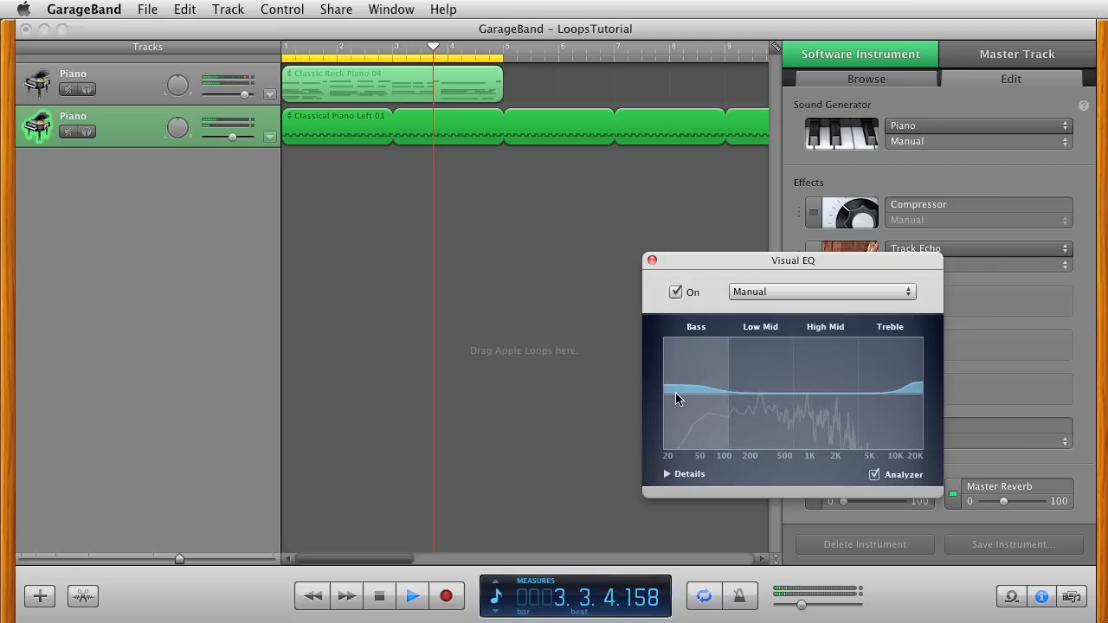
left_click_drag(719, 397, 721, 350)
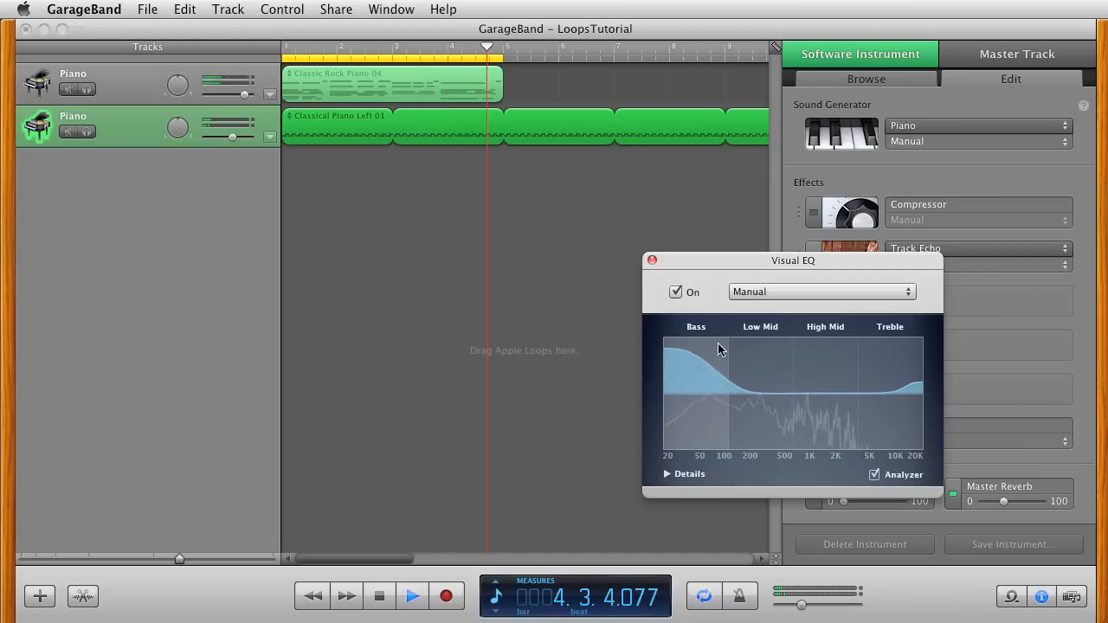
- Reshape the EQ curve with a bass peak just above 50 Hz, boosted low mids and a High Mid cut between 500 Hz and 1K
left_click_drag(730, 391, 783, 337)
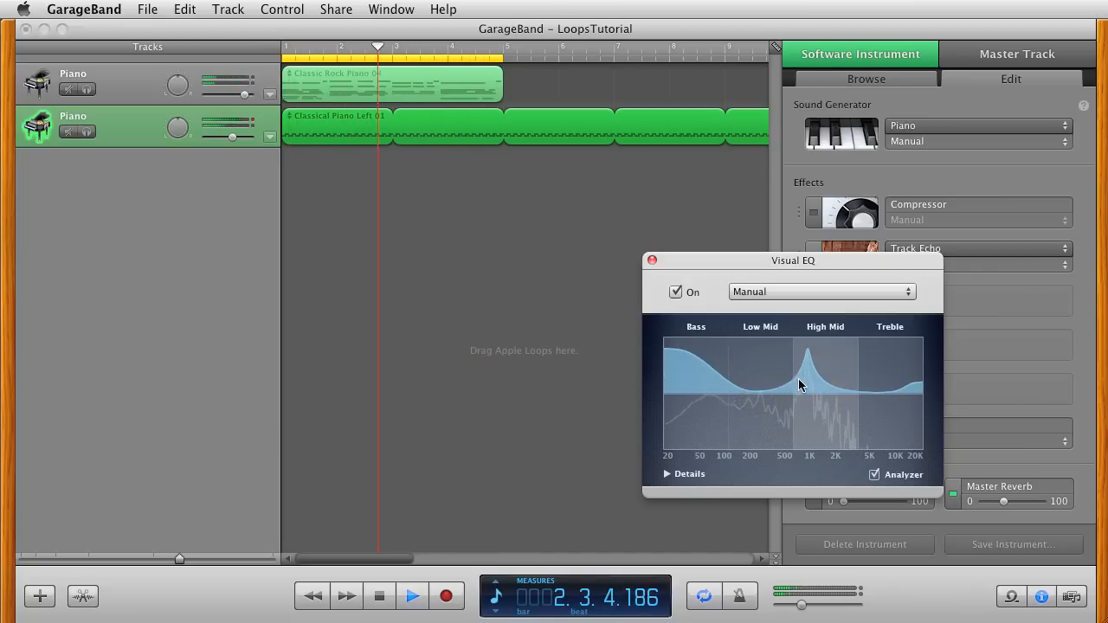
left_click_drag(742, 391, 668, 327)
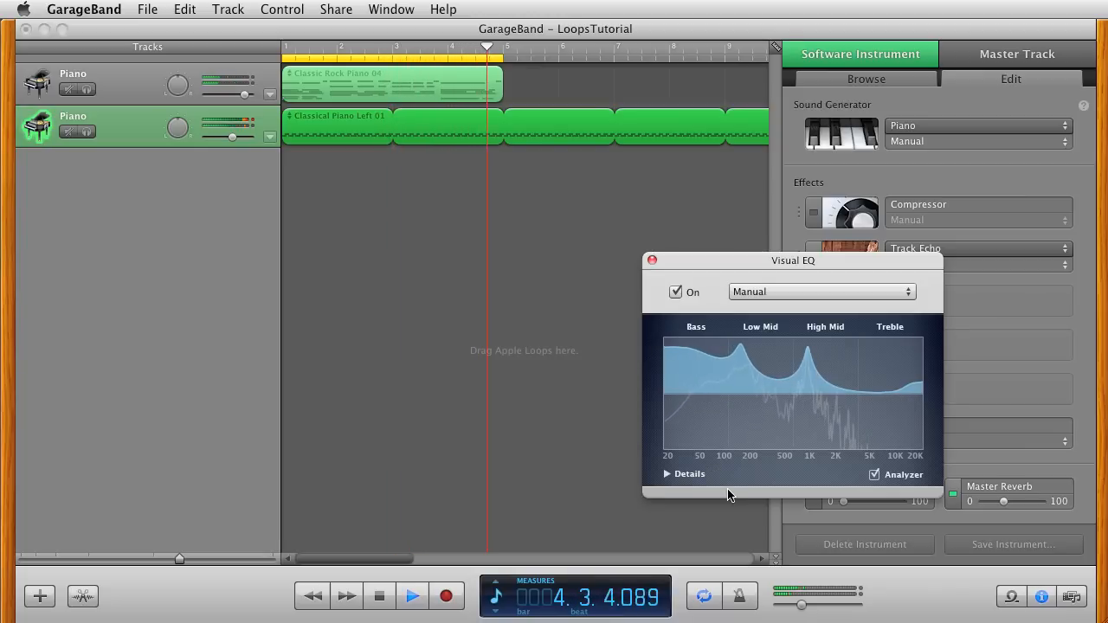
left_click_drag(815, 382, 804, 336)
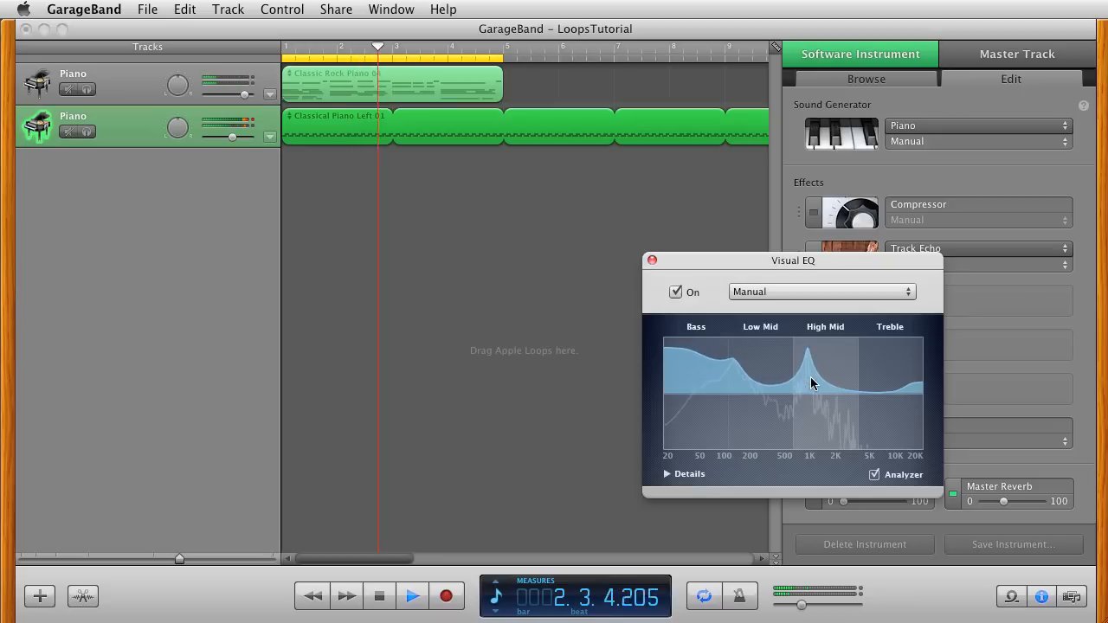
left_click_drag(819, 410, 760, 432)
left_click_drag(725, 364, 785, 389)
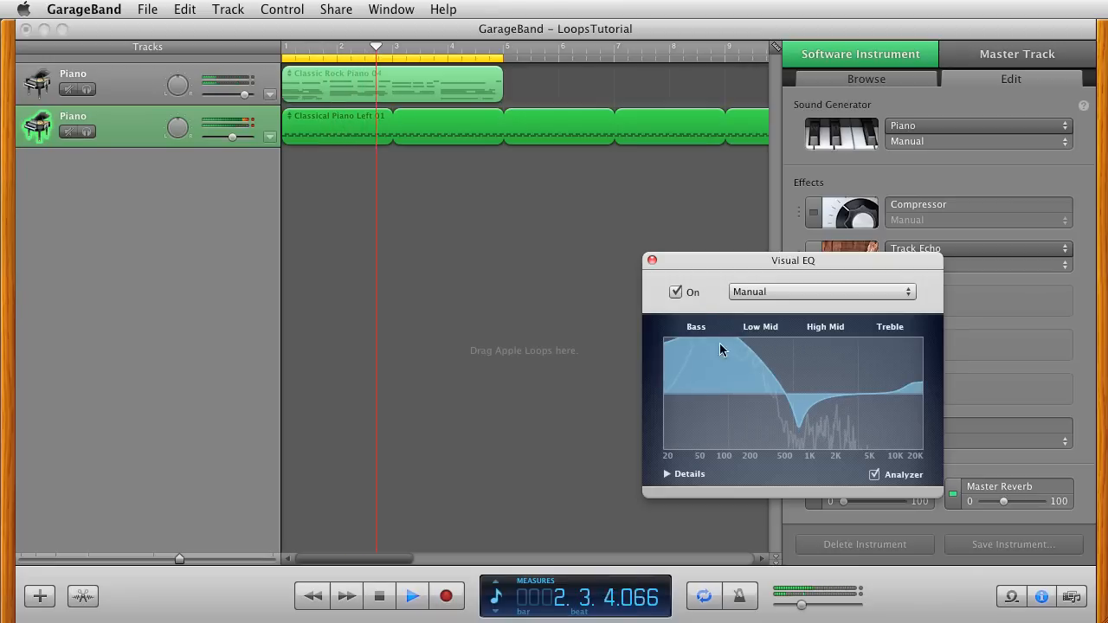
mouse_move(735, 363)
left_mouse_down()
mouse_move(724, 361)
mouse_move(727, 380)
left_mouse_up()
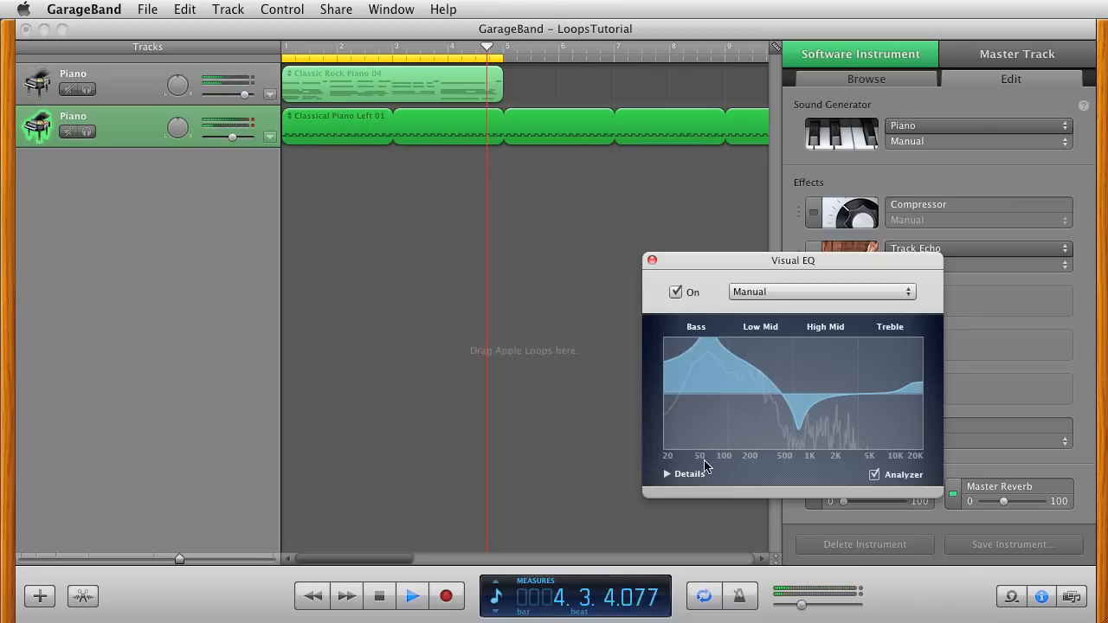
- Compare the soloed second track with Visual EQ off and on, then unsolo it and close the EQ settings
left_click(676, 291)
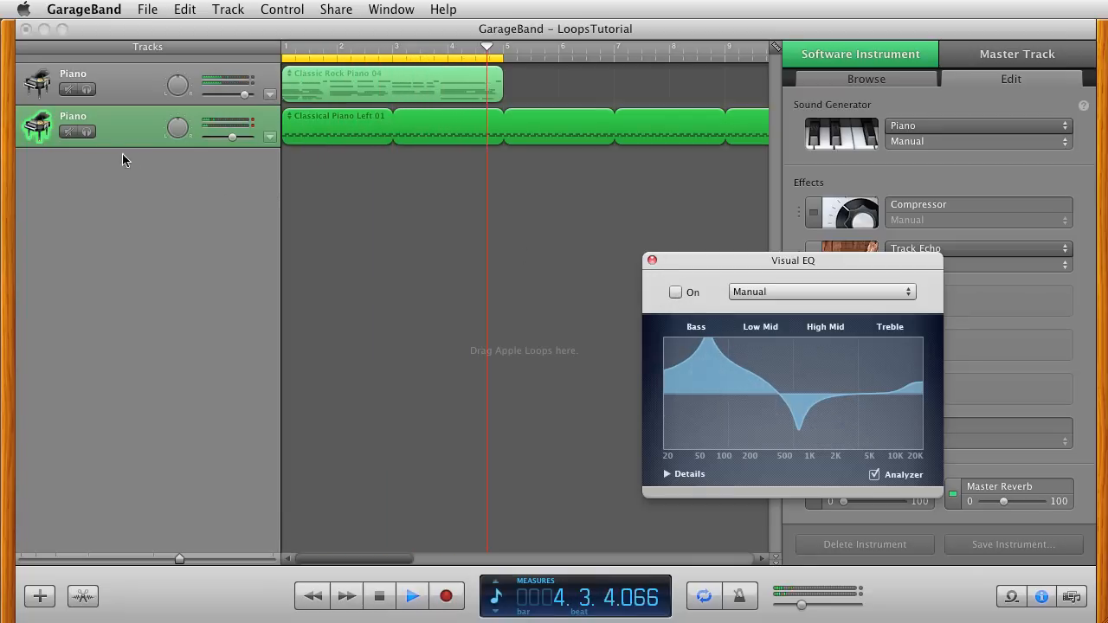
left_click(87, 133)
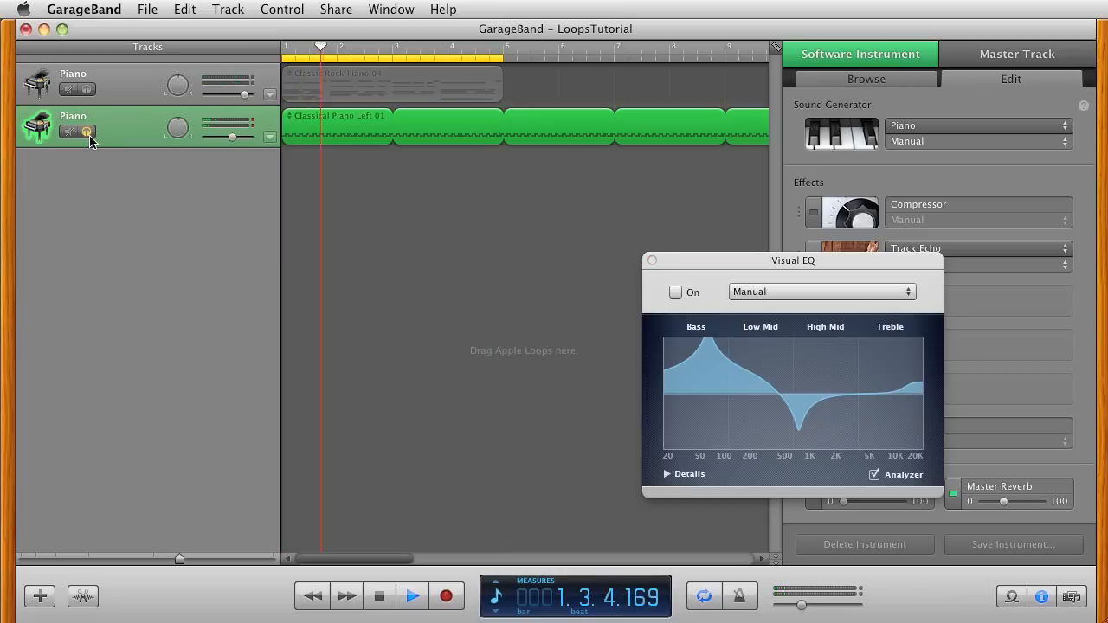
left_click(675, 293)
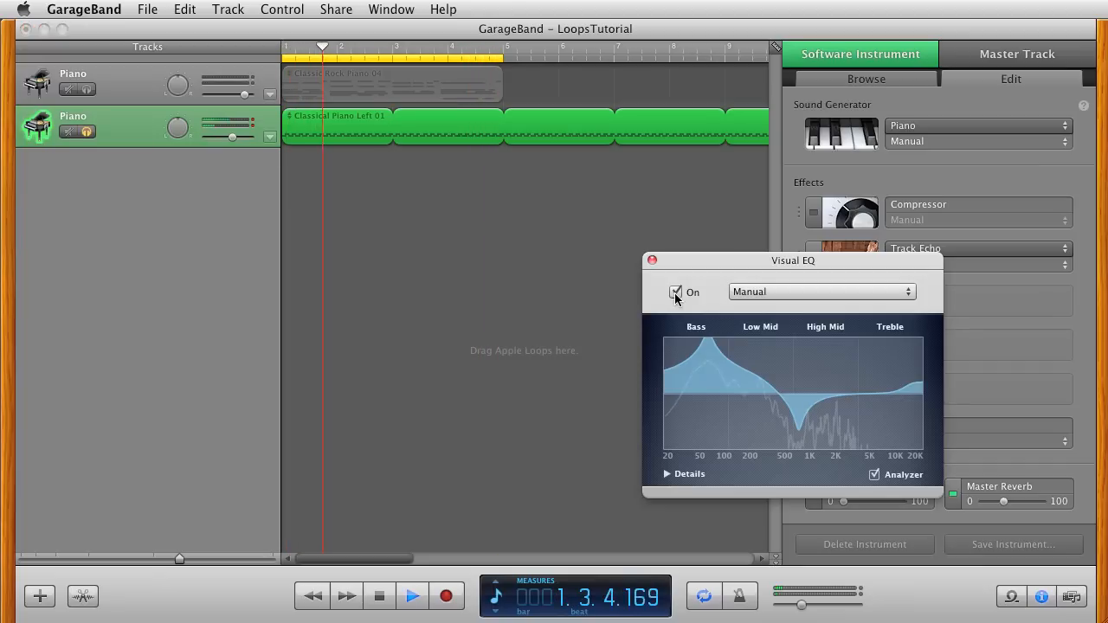
left_click(94, 135)
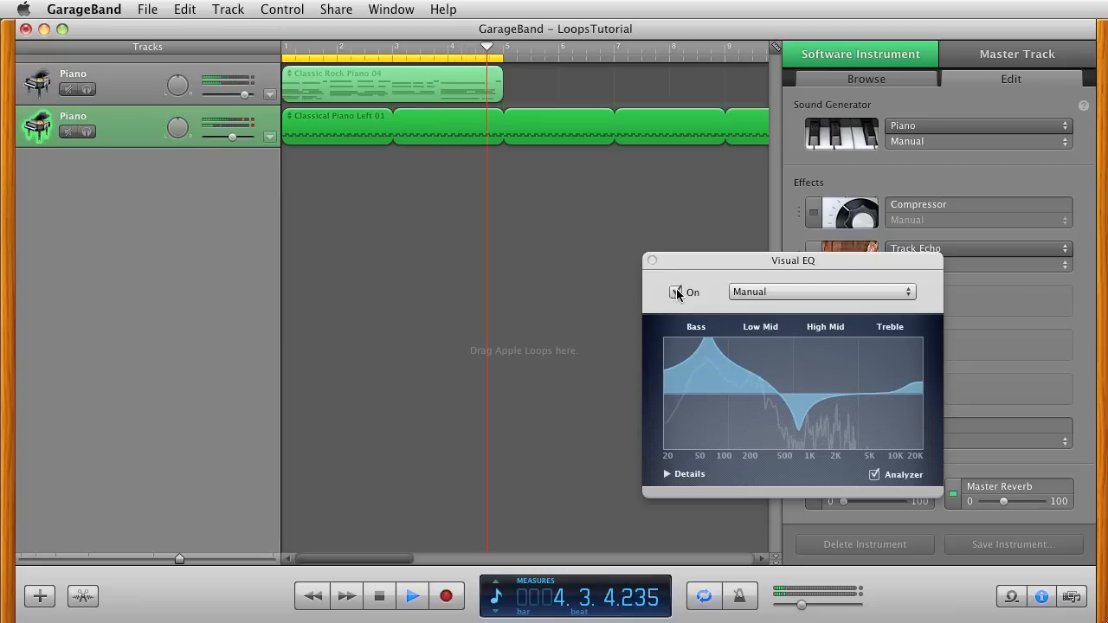
left_click(652, 261)
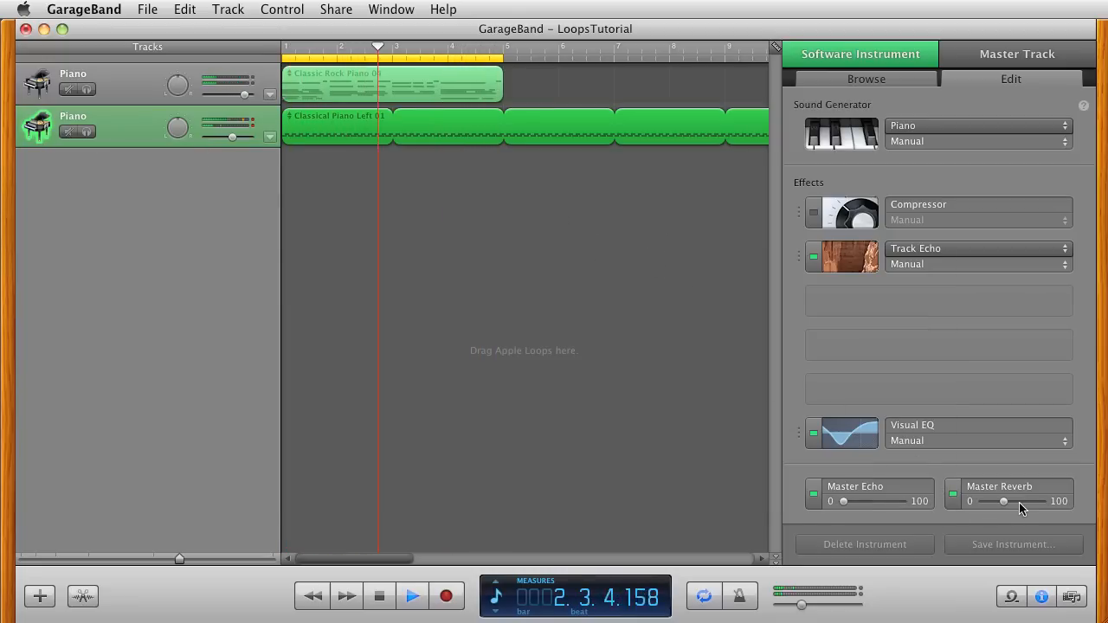
- Set the second track's Master Reverb and Master Echo to 100
left_click_drag(1002, 501, 1069, 511)
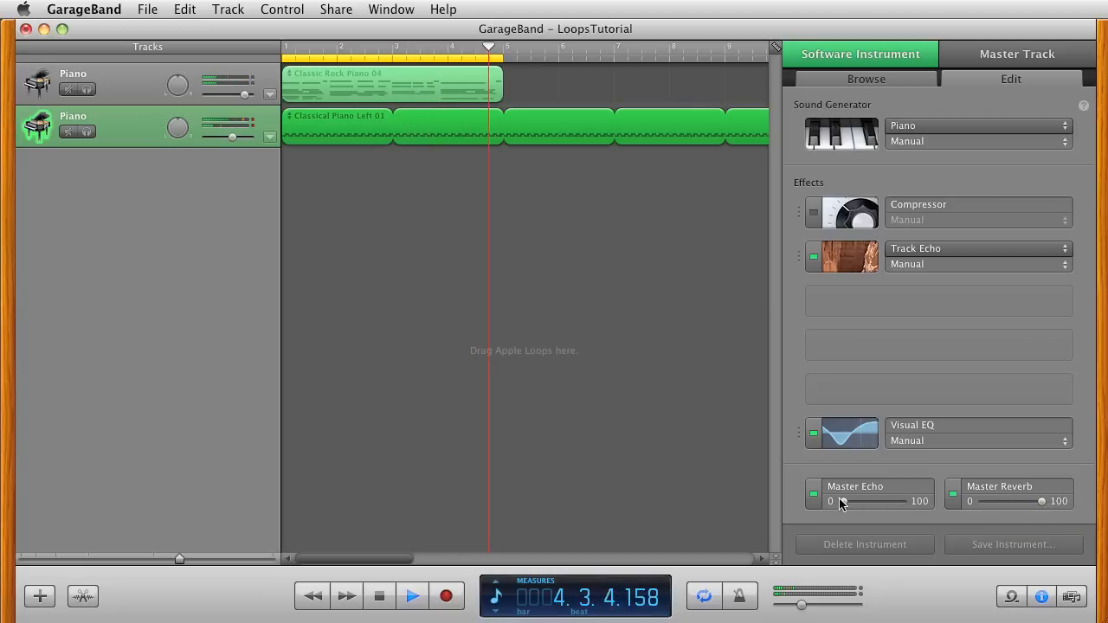
left_click_drag(843, 501, 996, 507)
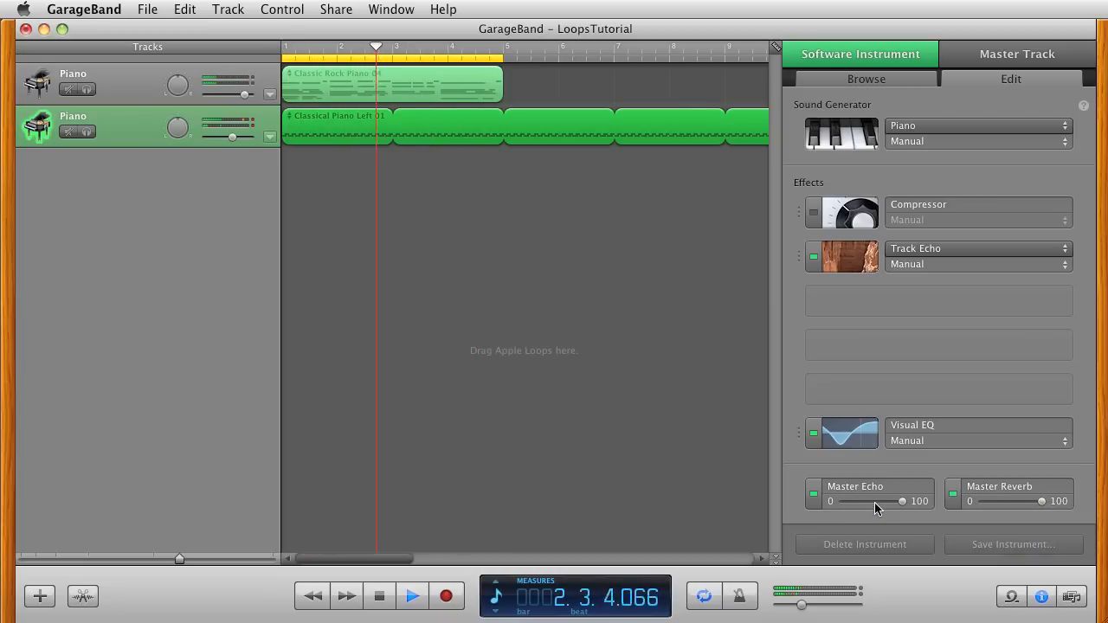
- Lower the second track's Master Echo to 0 and its Master Reverb to slightly under a third
left_click(902, 507)
left_click_drag(901, 507, 839, 503)
left_click_drag(1041, 509, 1001, 507)
- Add the AUDistortion effect to the second track's first empty effect slot and bring its full settings into view
left_click(884, 304)
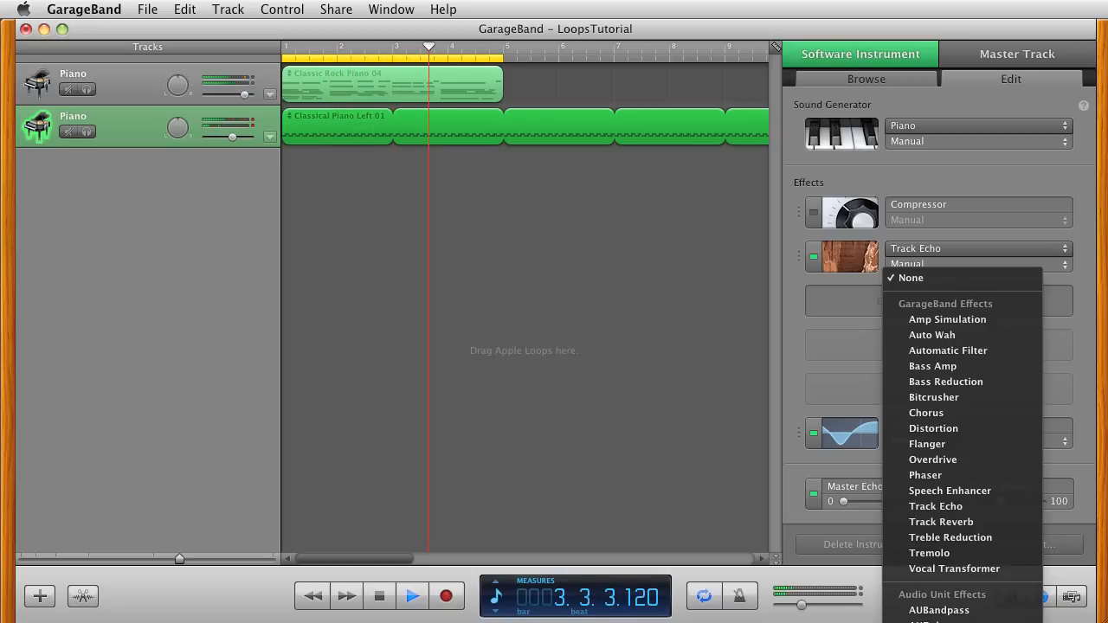
left_click(941, 622)
left_click(864, 304)
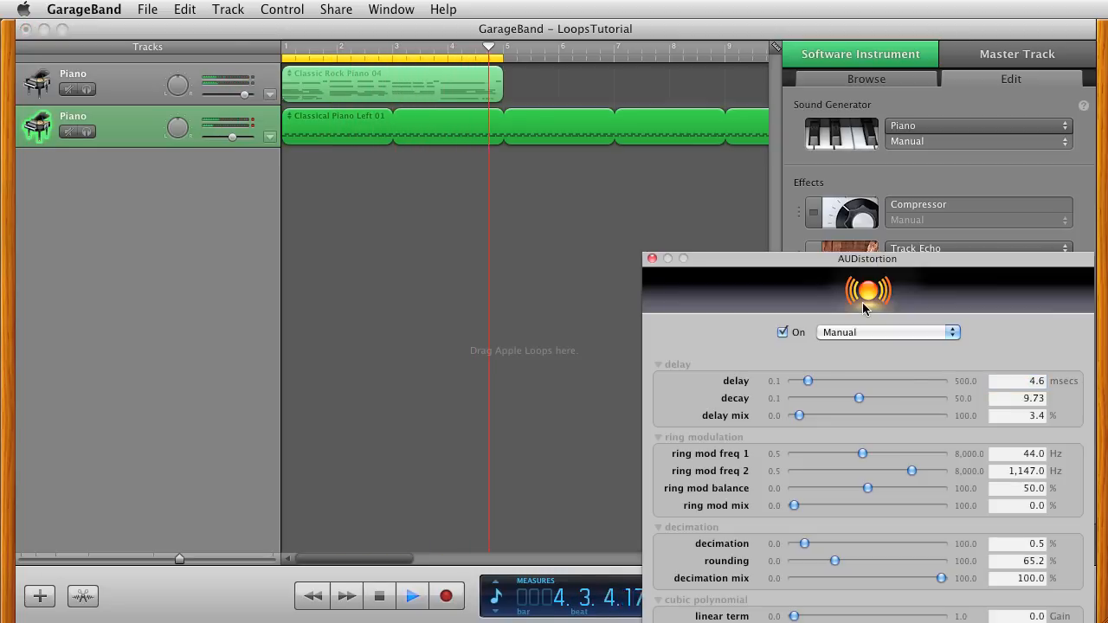
left_click_drag(795, 263, 784, 135)
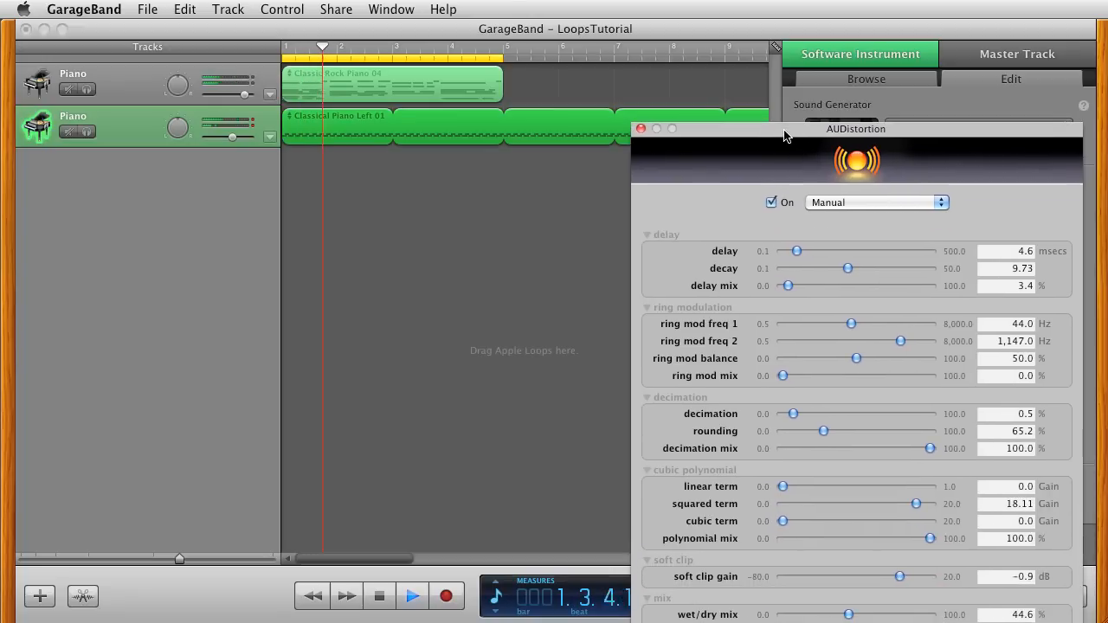
- With the second track soloed, set AUDistortion's delay to about 193 msecs, delay mix to 100% and ring mod freq 1 to about 485 Hz
left_click(88, 132)
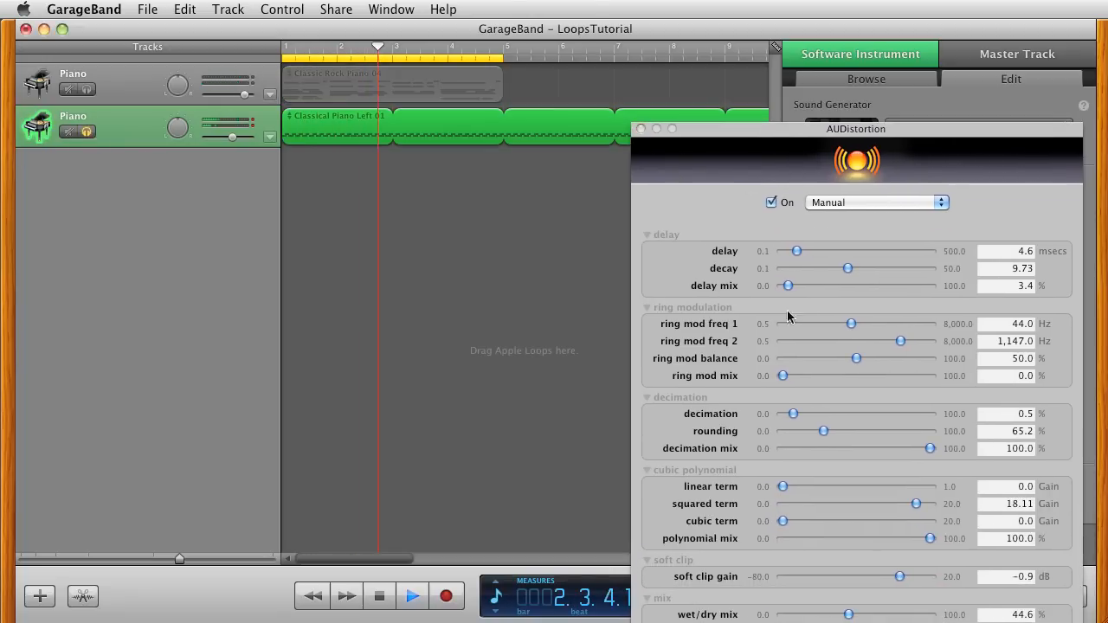
left_click(773, 203)
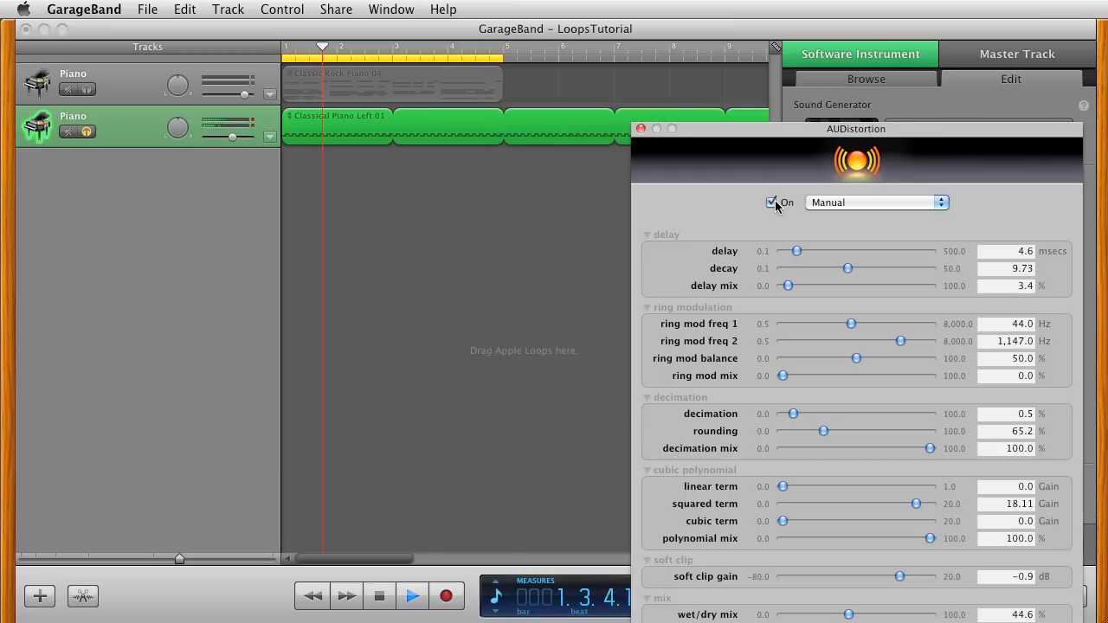
left_click_drag(797, 251, 875, 253)
left_click_drag(787, 287, 937, 292)
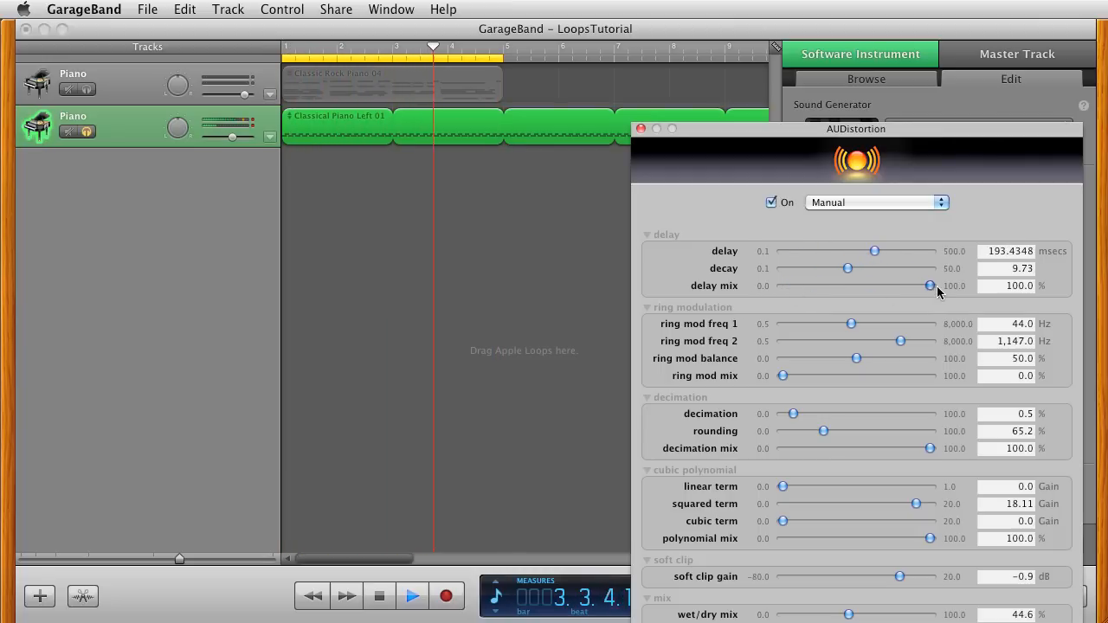
left_click_drag(850, 323, 887, 339)
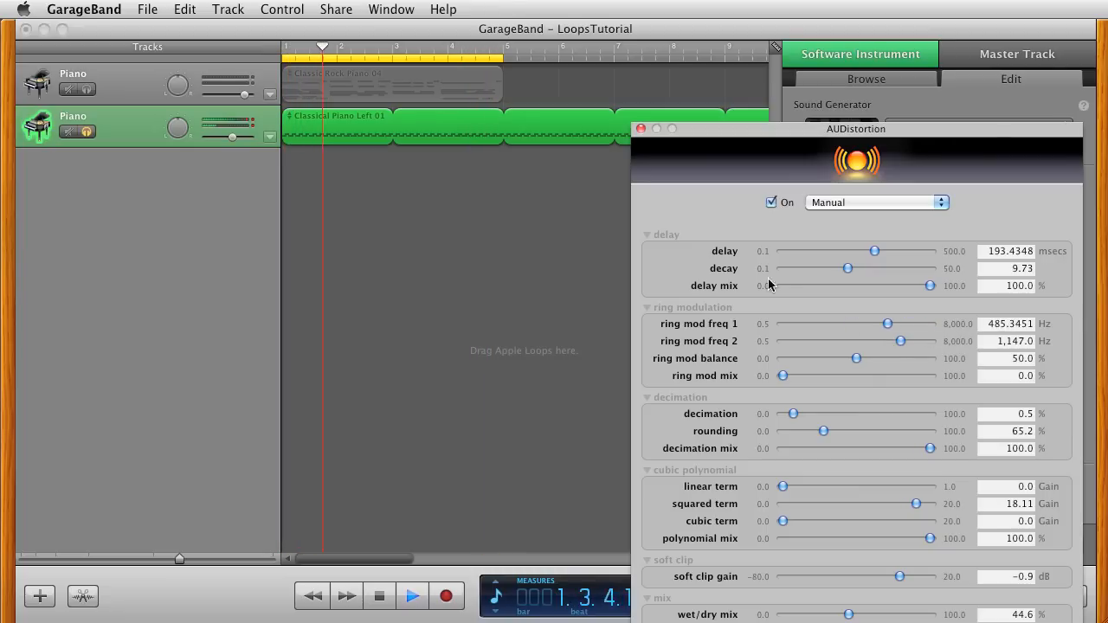
- Close the AUDistortion settings, unsolo the second track and turn the distortion effect off
left_click(86, 132)
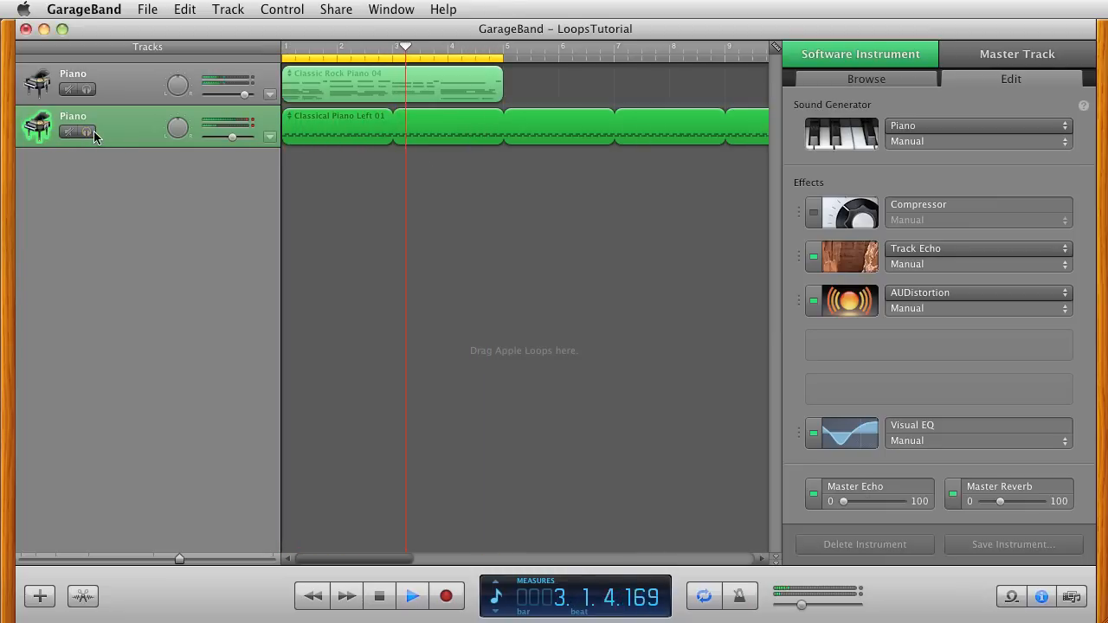
left_click(814, 301)
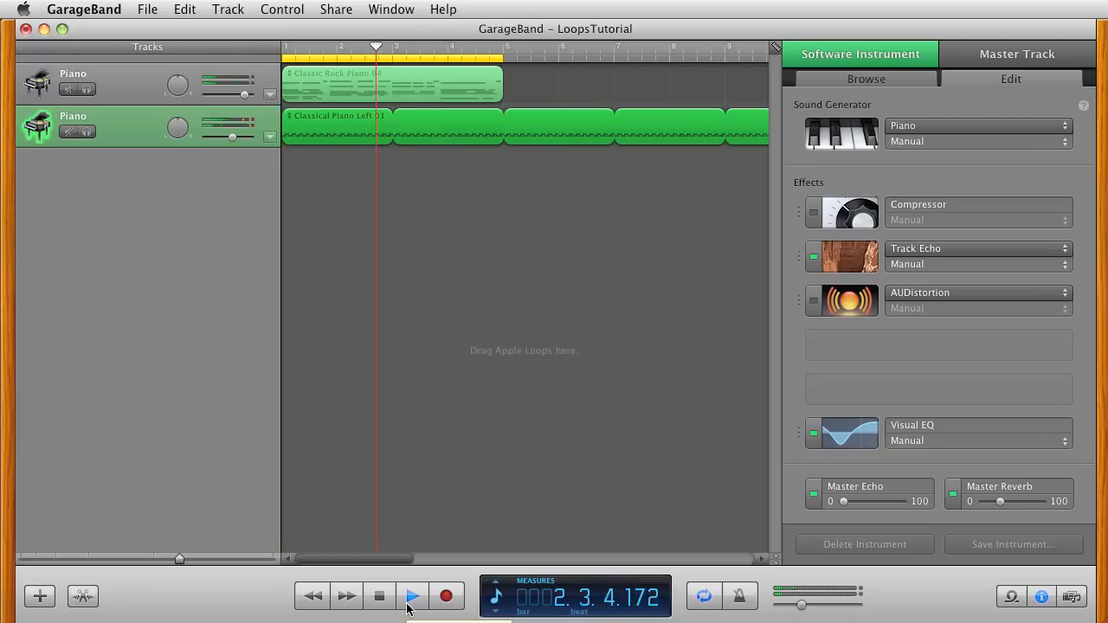
- Loop the Classic Rock Piano 04 region out to bar 9 and extend the cycle region to the same bar
left_click(491, 87)
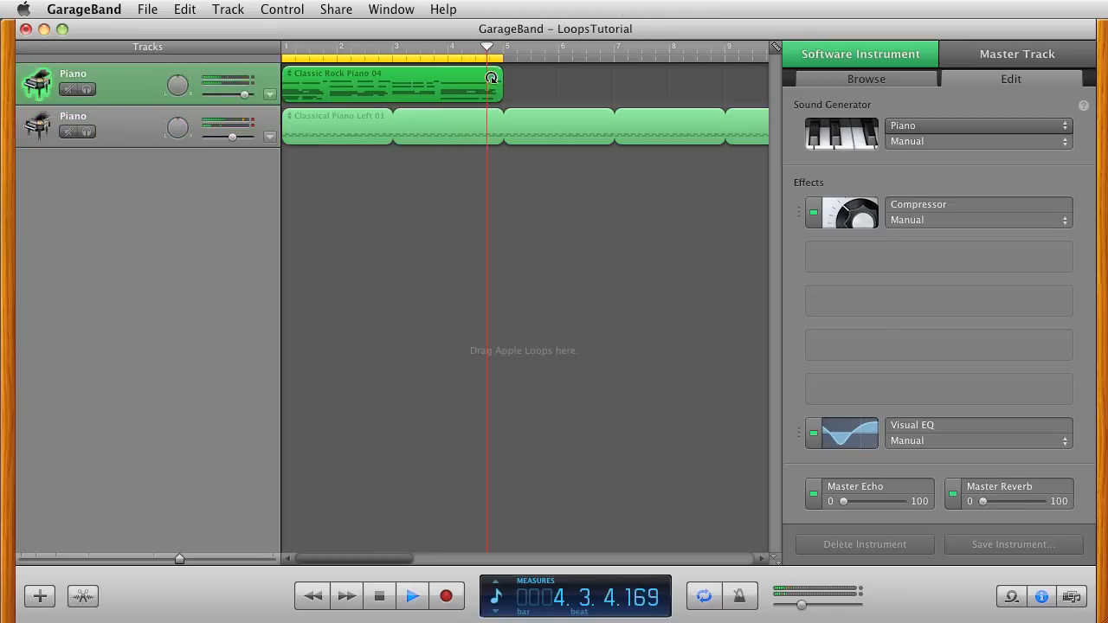
left_click_drag(494, 79, 723, 80)
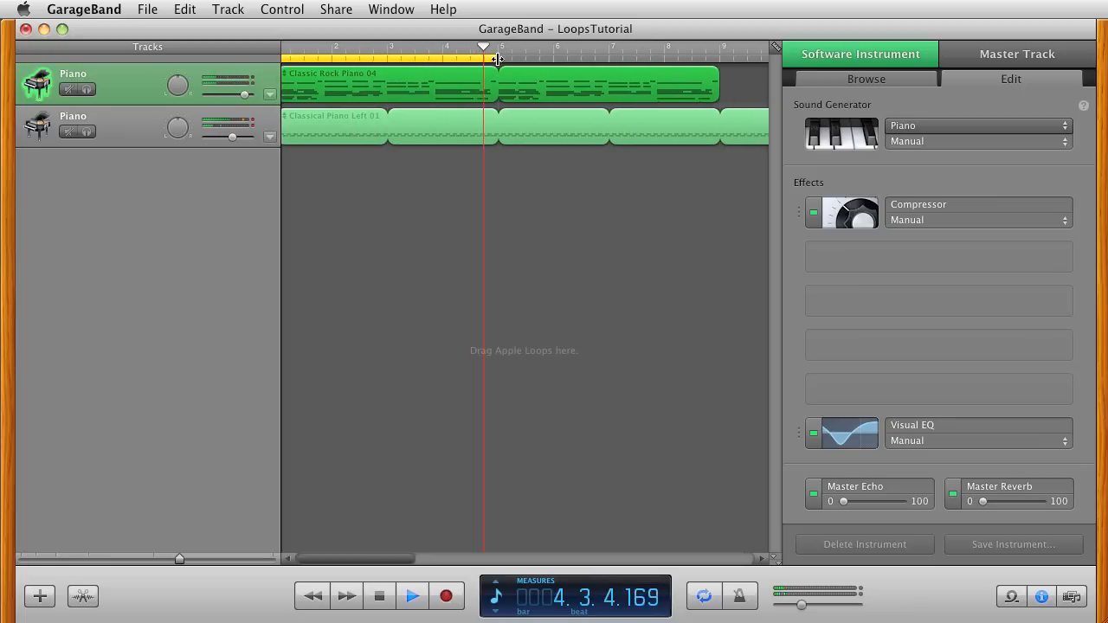
left_click_drag(498, 59, 721, 51)
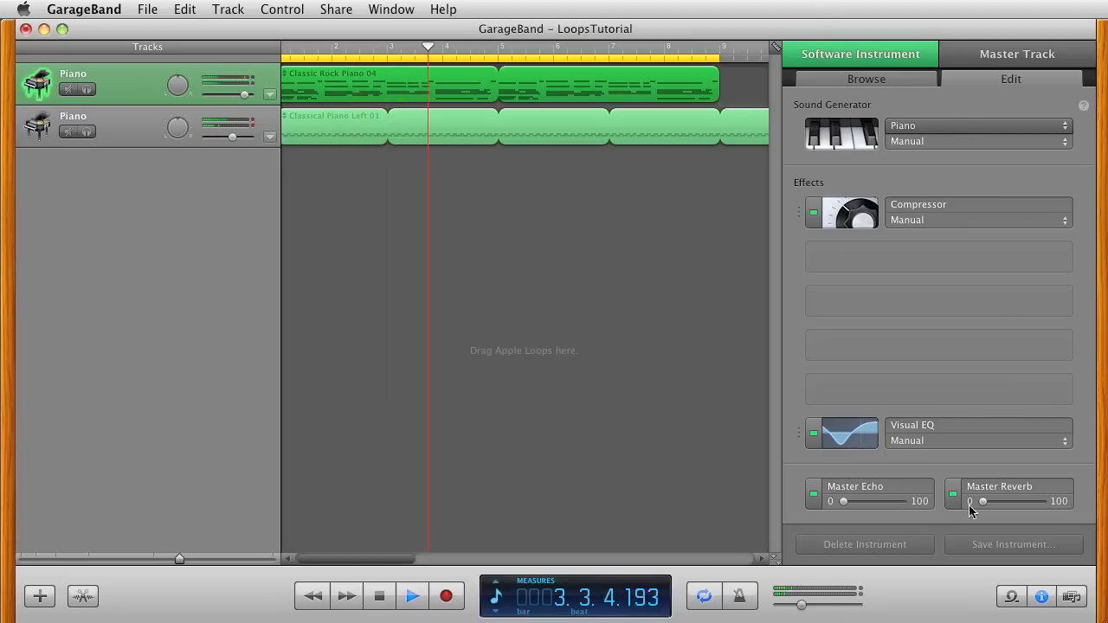
- Audition Classic Rock Piano 04 and 03 among the piano loops and add Classic Rock Piano 03 on a new track at bar 9
left_click(1007, 597)
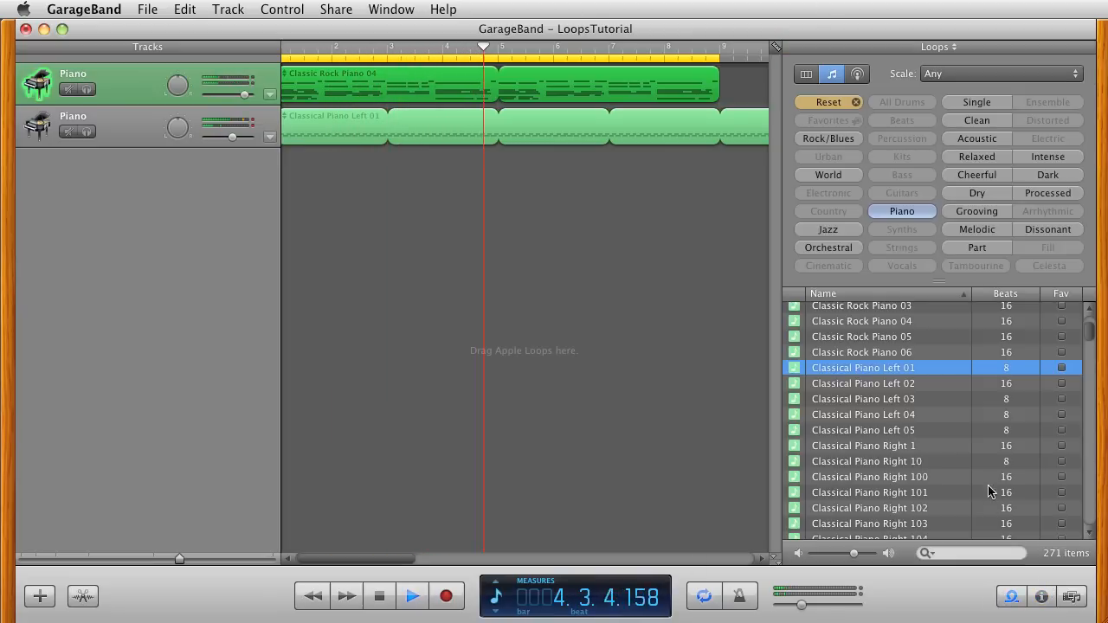
key("space")
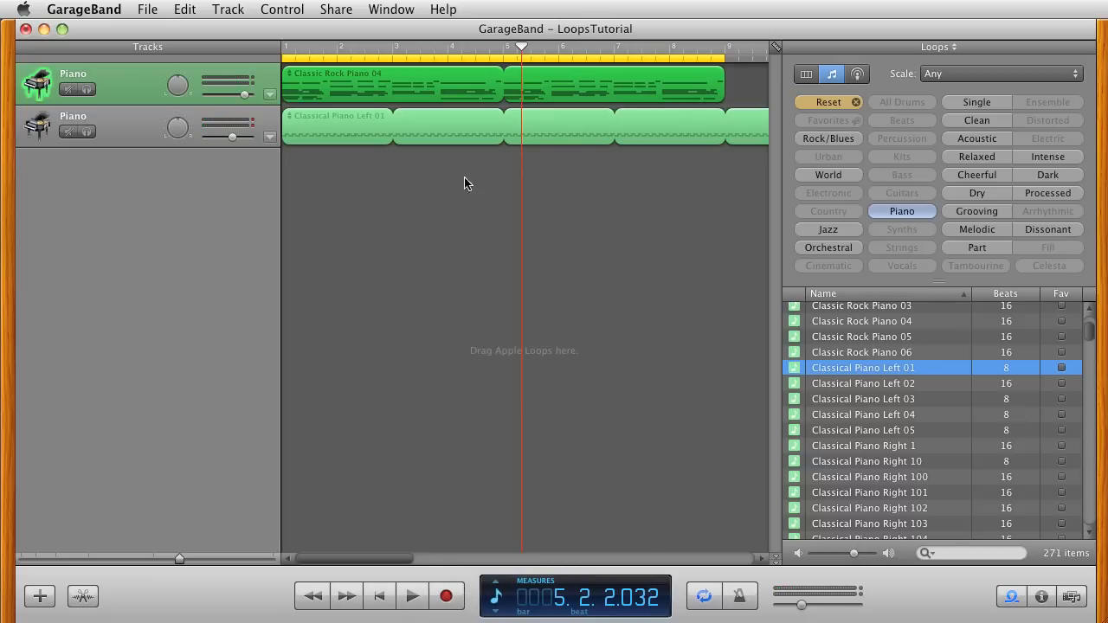
scroll(858, 459, "up", 1)
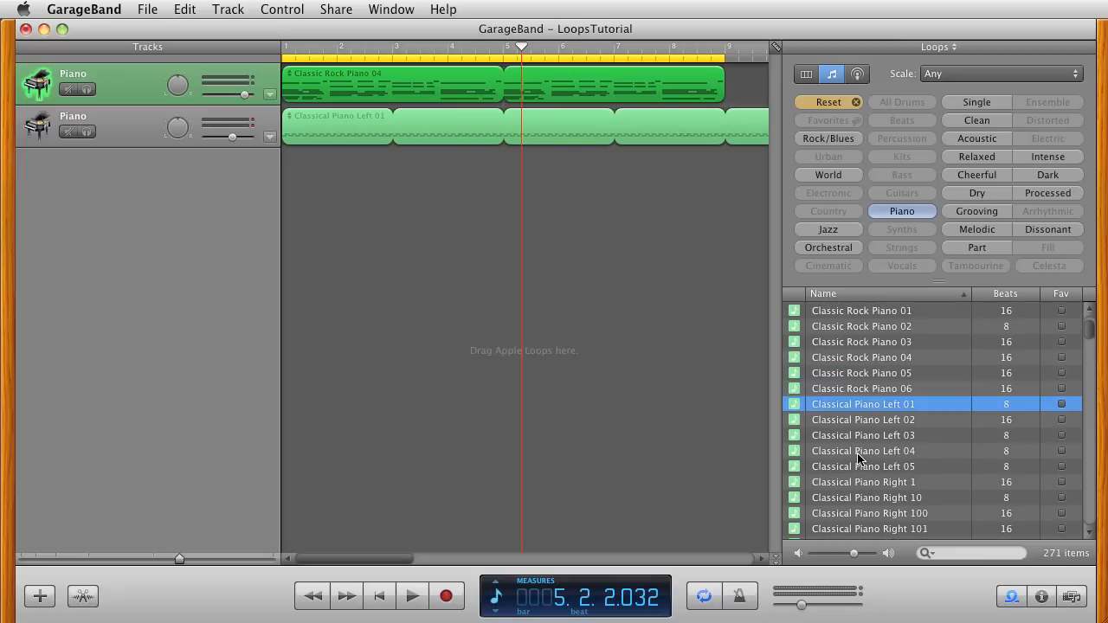
left_click(883, 364)
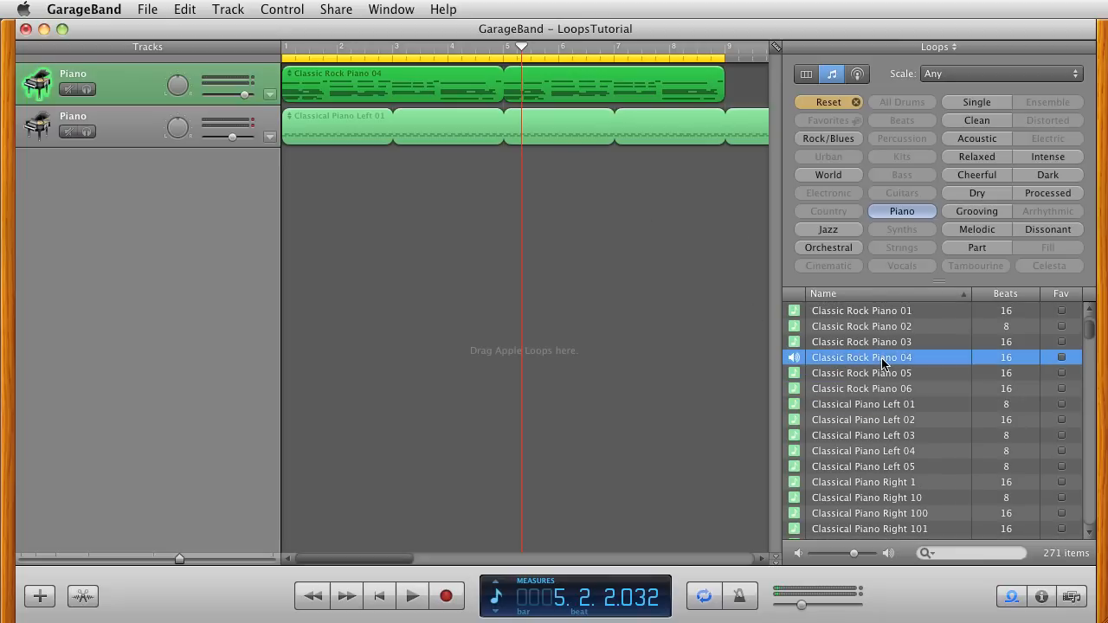
left_click(891, 341)
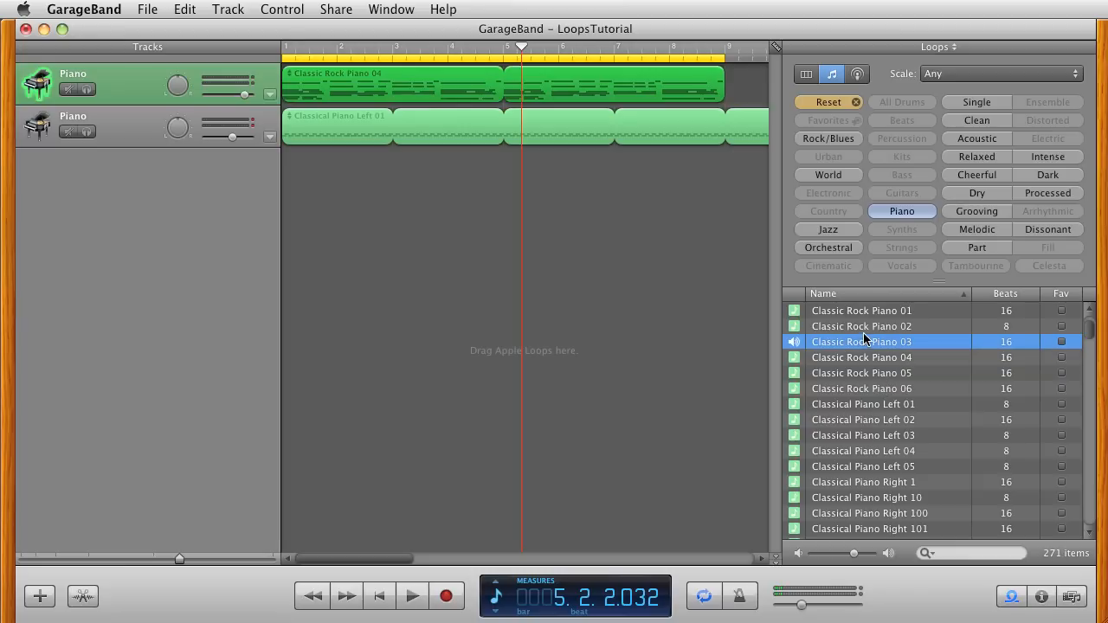
left_click_drag(861, 345, 711, 232)
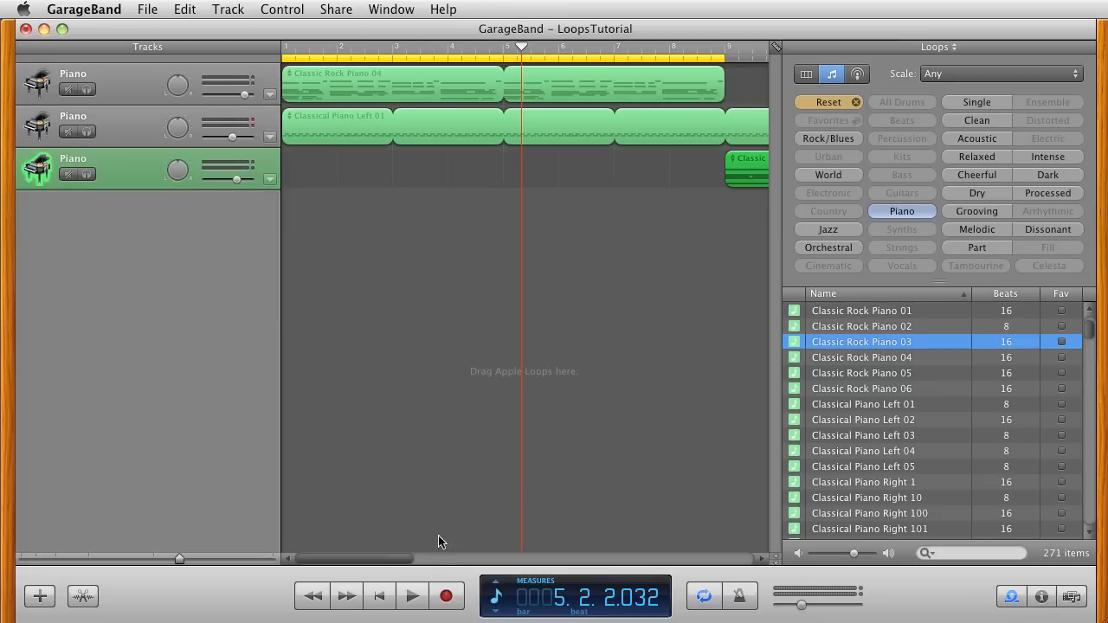
- Extend the cycle region to bar 13 and raise the third track's volume while the song plays
left_click_drag(404, 560, 476, 561)
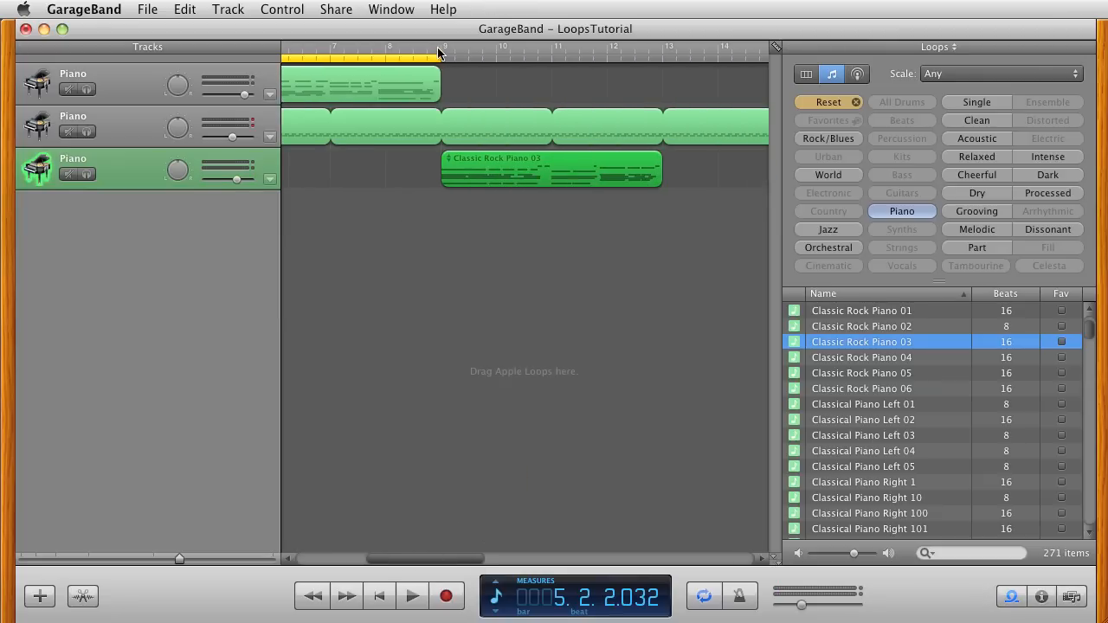
left_click_drag(440, 53, 663, 81)
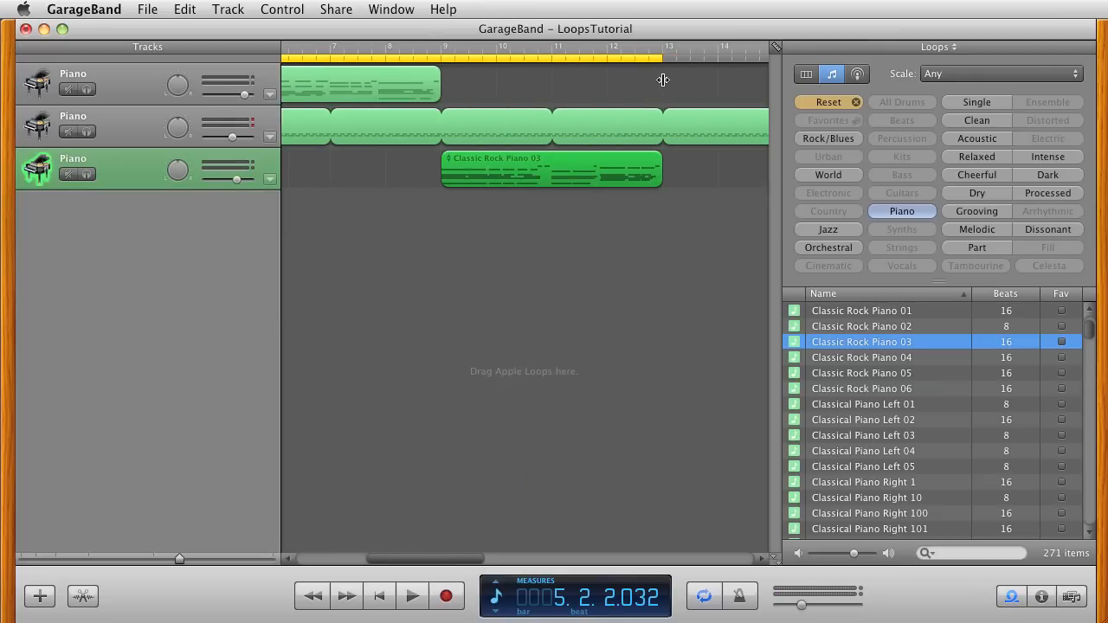
left_click(414, 598)
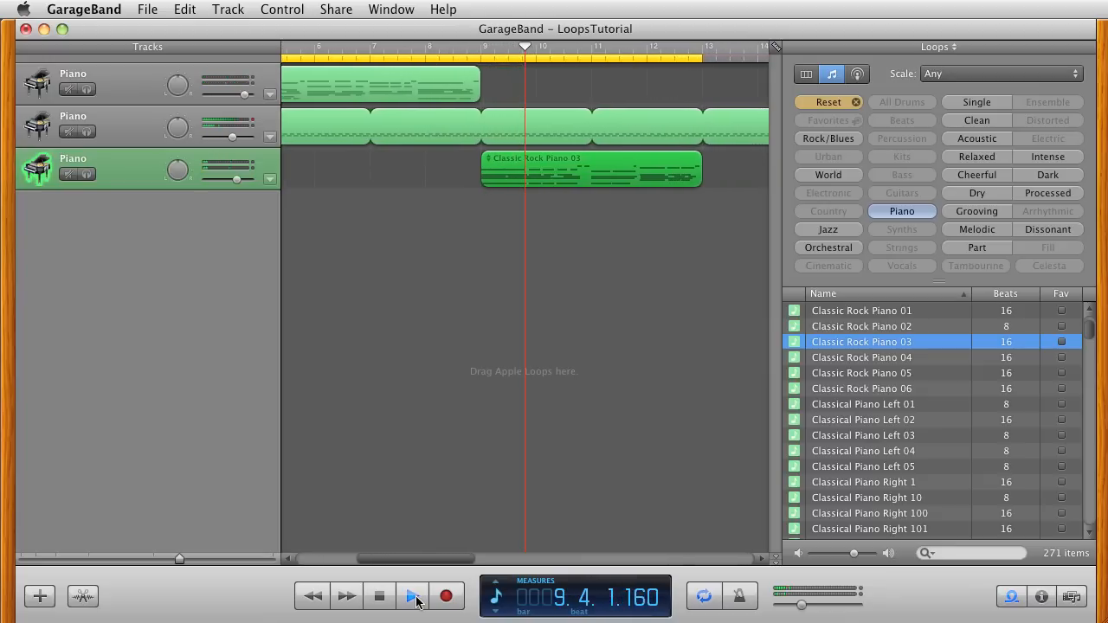
left_click_drag(235, 179, 246, 184)
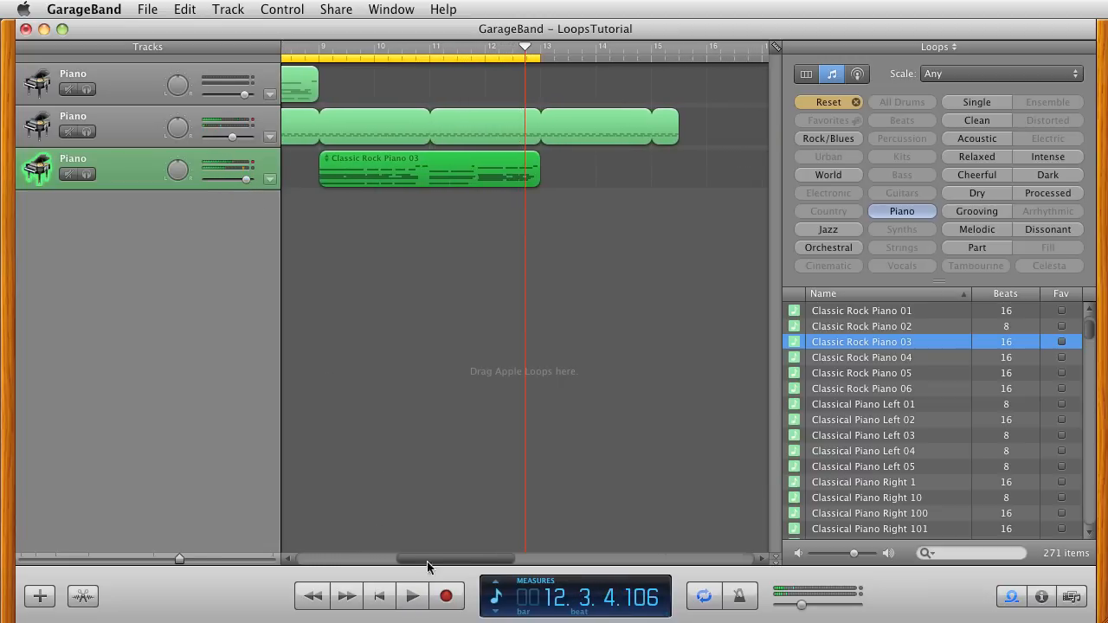
- Start the cycle region about midway between bars 7 and 8, play the transition and slightly lower the third track's volume
left_click_drag(445, 561, 289, 562)
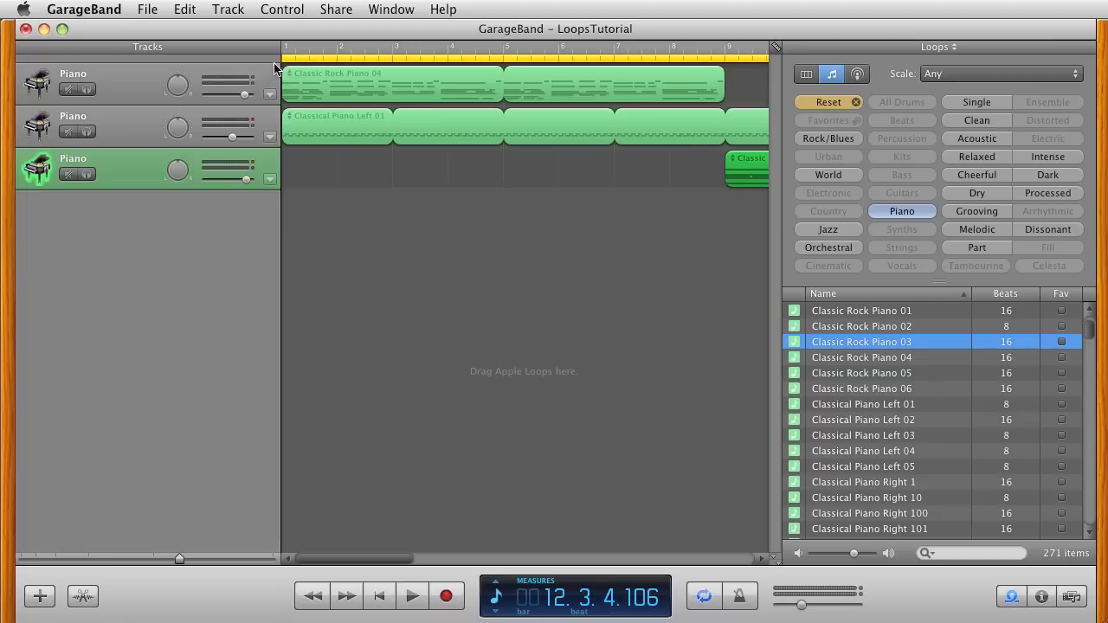
left_click_drag(282, 58, 642, 61)
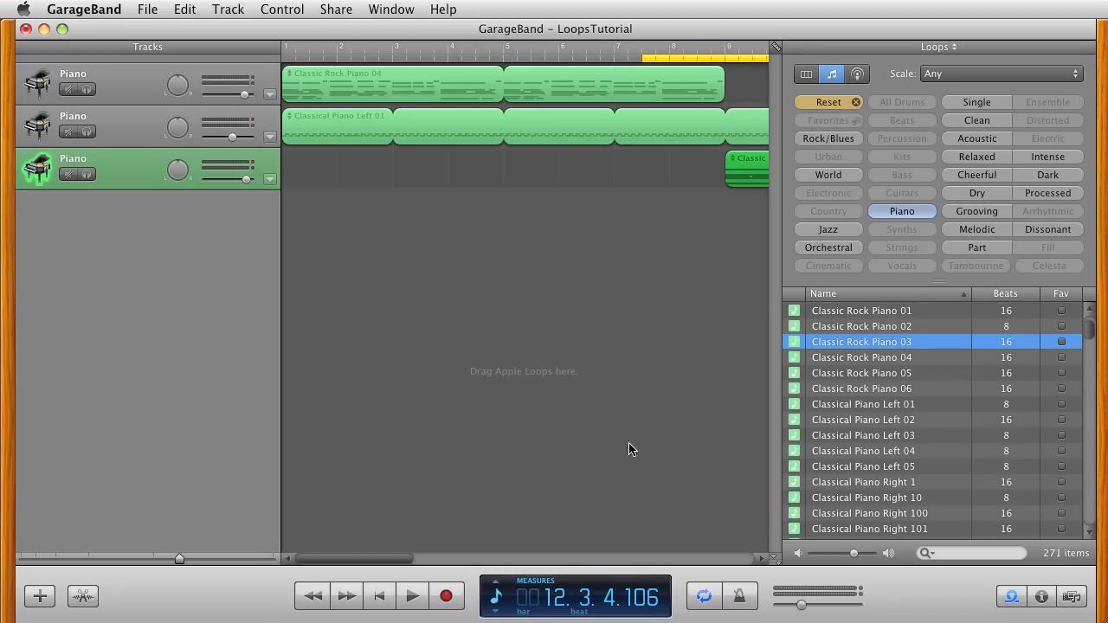
left_click(412, 597)
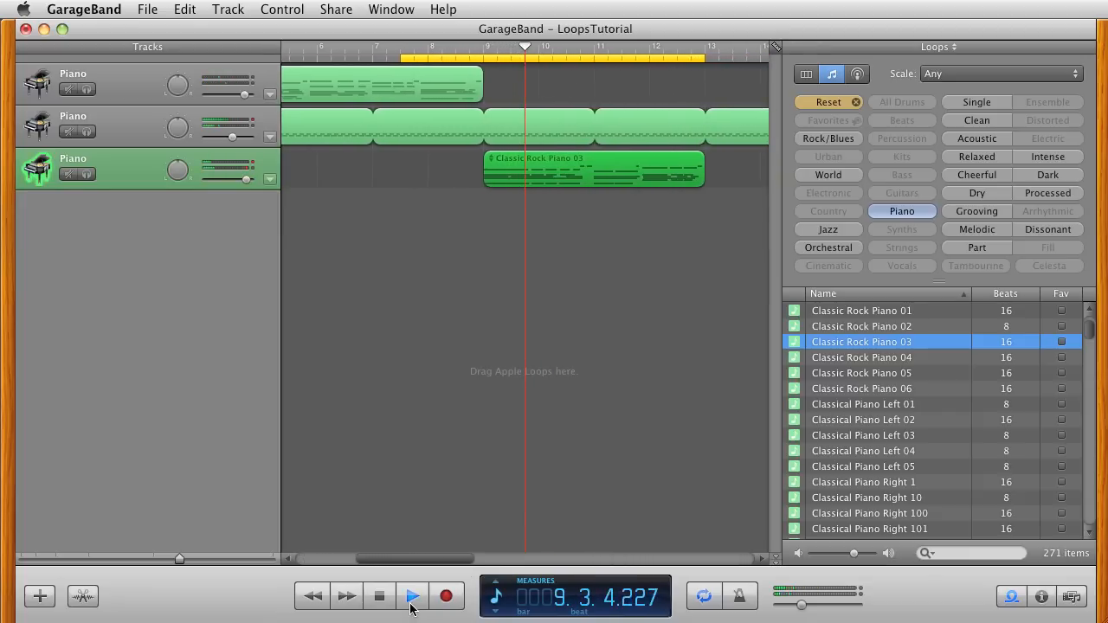
left_click_drag(246, 179, 243, 180)
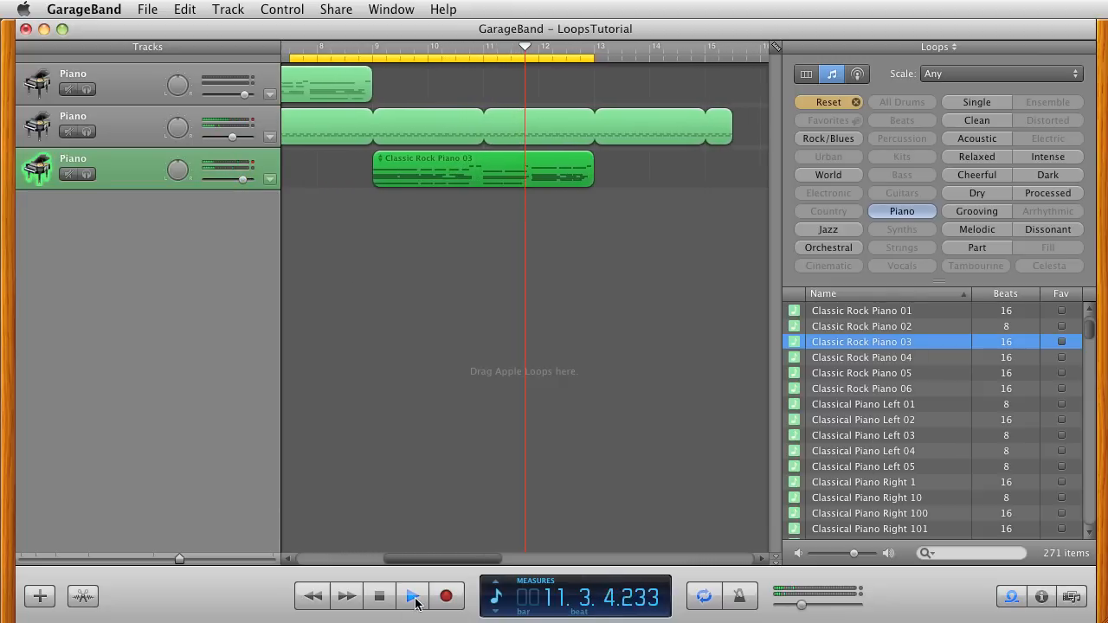
- Shorten the cycle region to end at bar 10 and play the transition into Classic Rock Piano 03
key("space")
left_click_drag(587, 59, 419, 73)
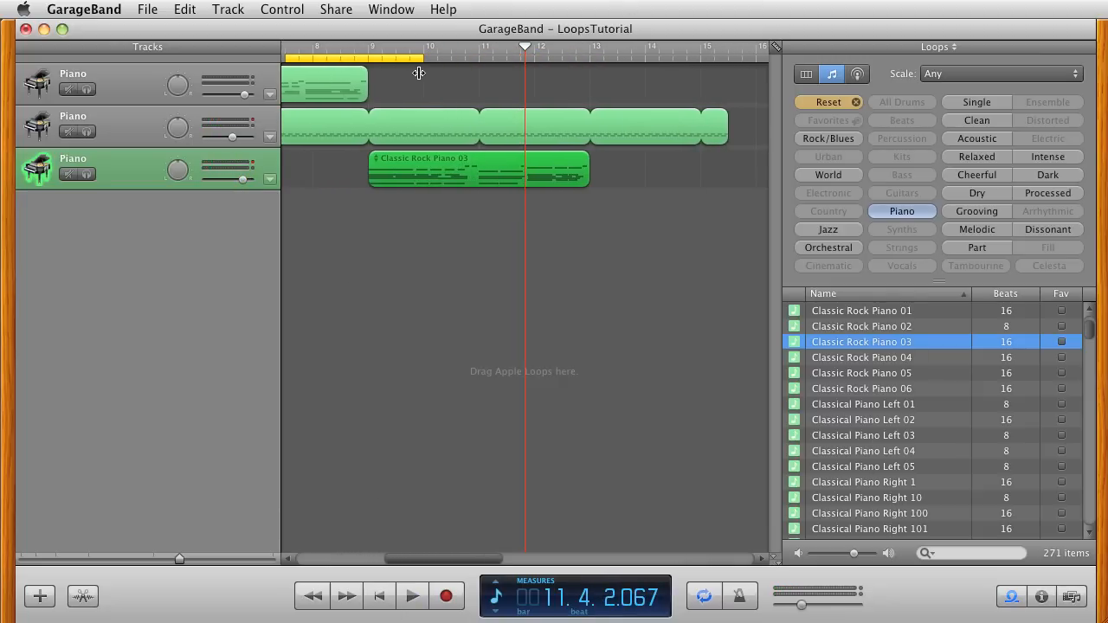
left_click(413, 596)
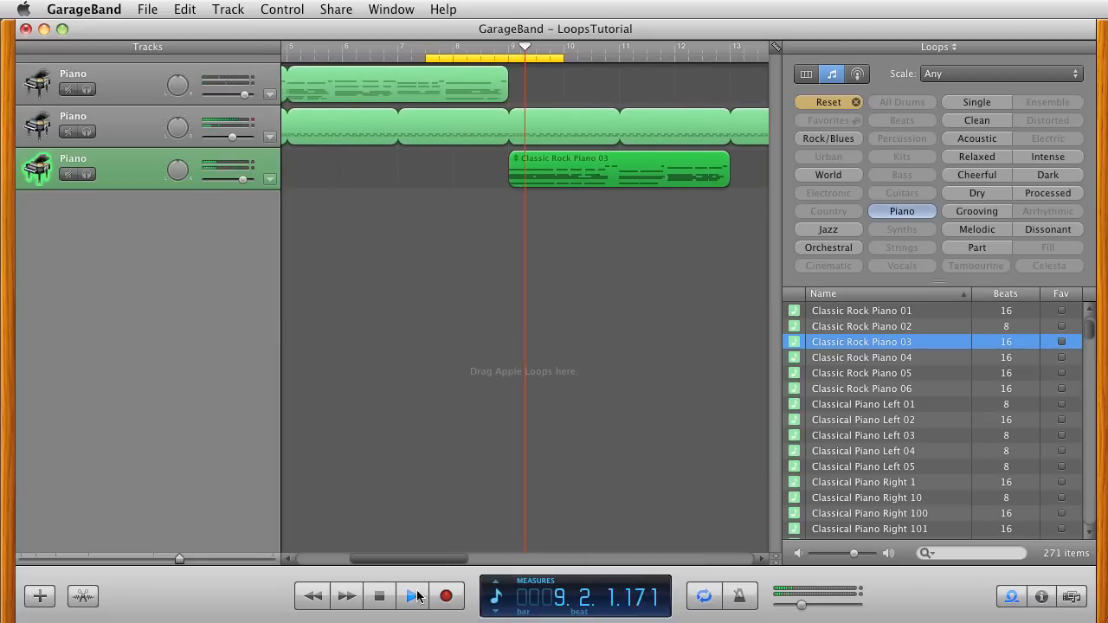
left_click(415, 596)
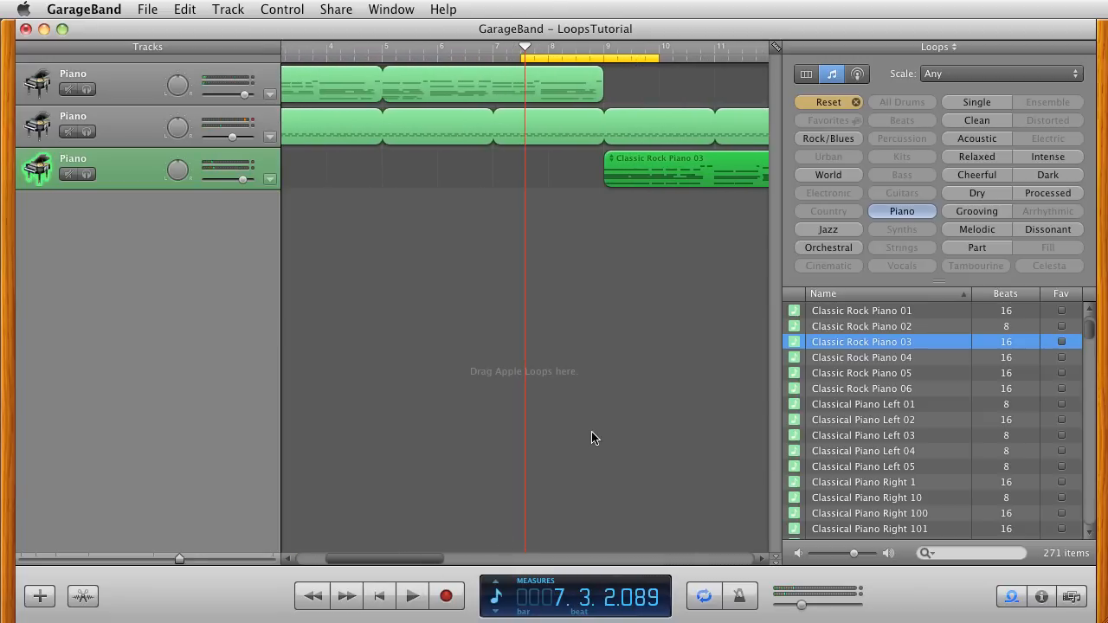
- Extend the cycle region to cover the song from bar 1 to bar 13
left_click_drag(522, 57, 151, 75)
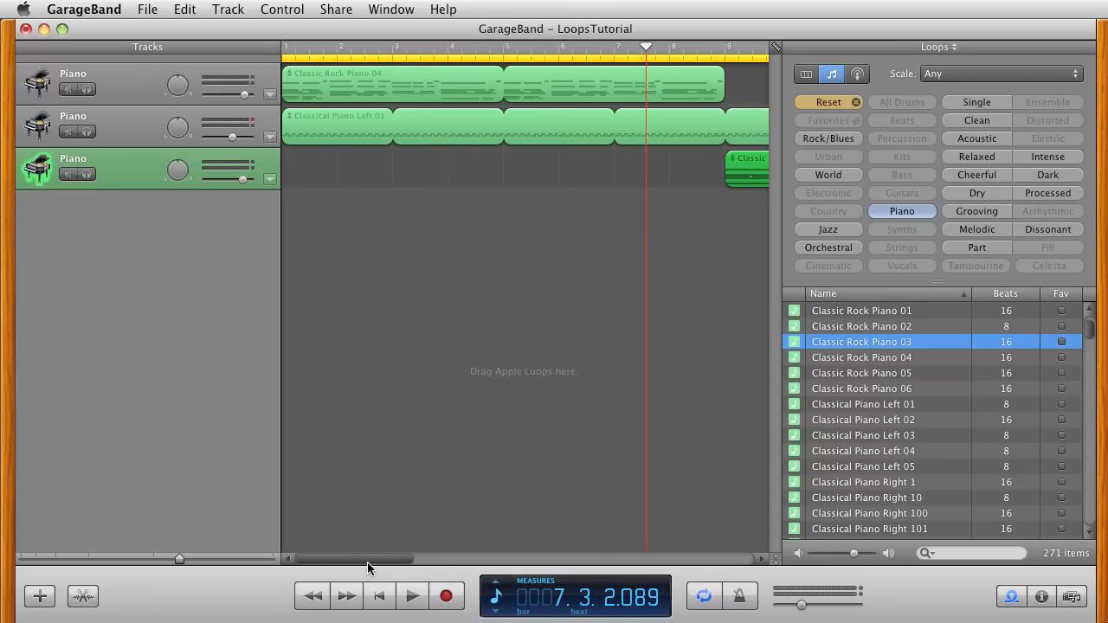
left_click_drag(372, 558, 442, 558)
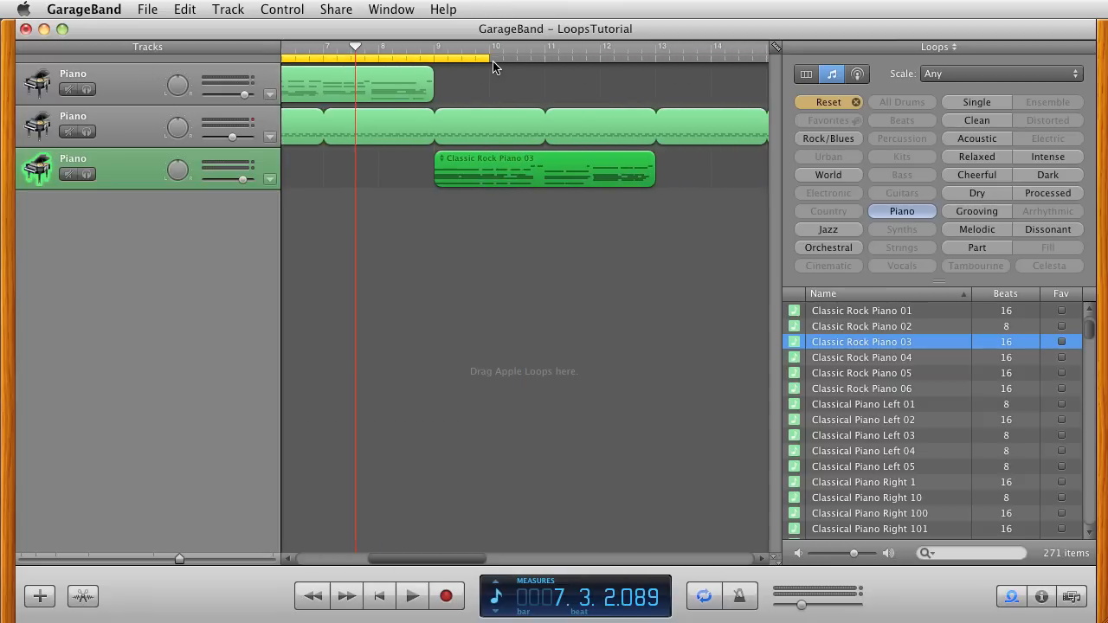
left_click_drag(488, 58, 655, 60)
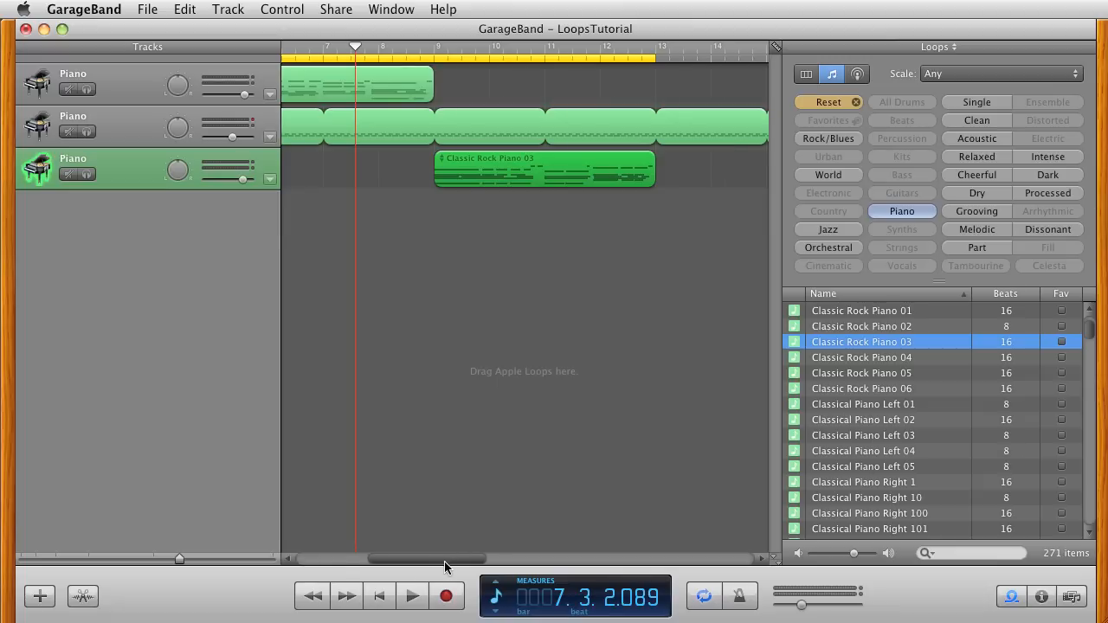
left_click_drag(444, 559, 329, 571)
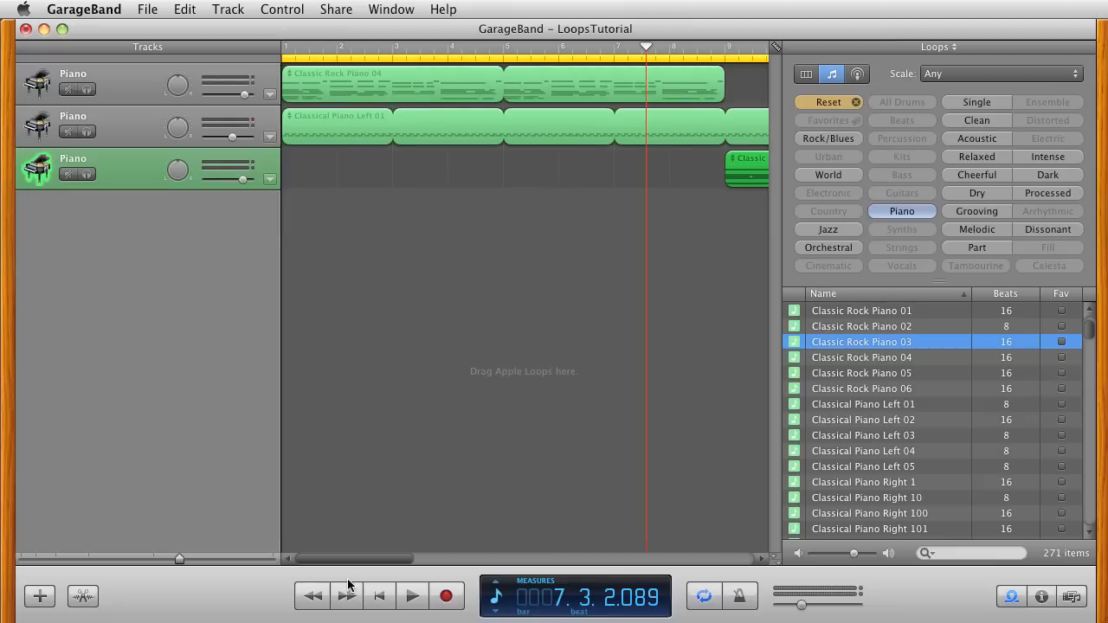
- Return the playhead to the start of the song and solo the second track
left_click(379, 596)
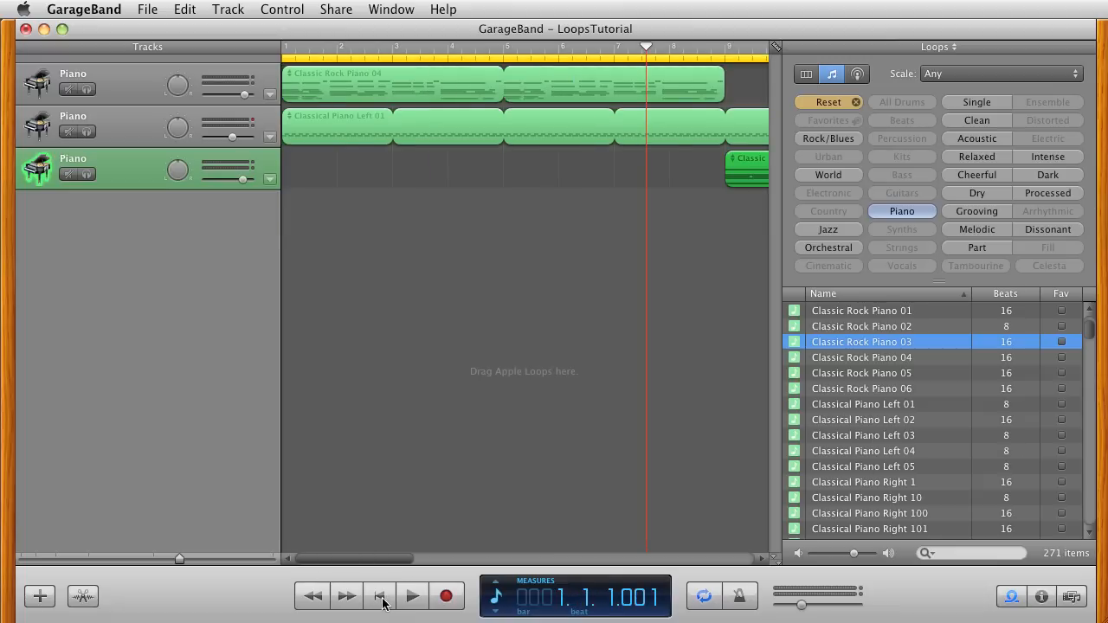
left_click(86, 134)
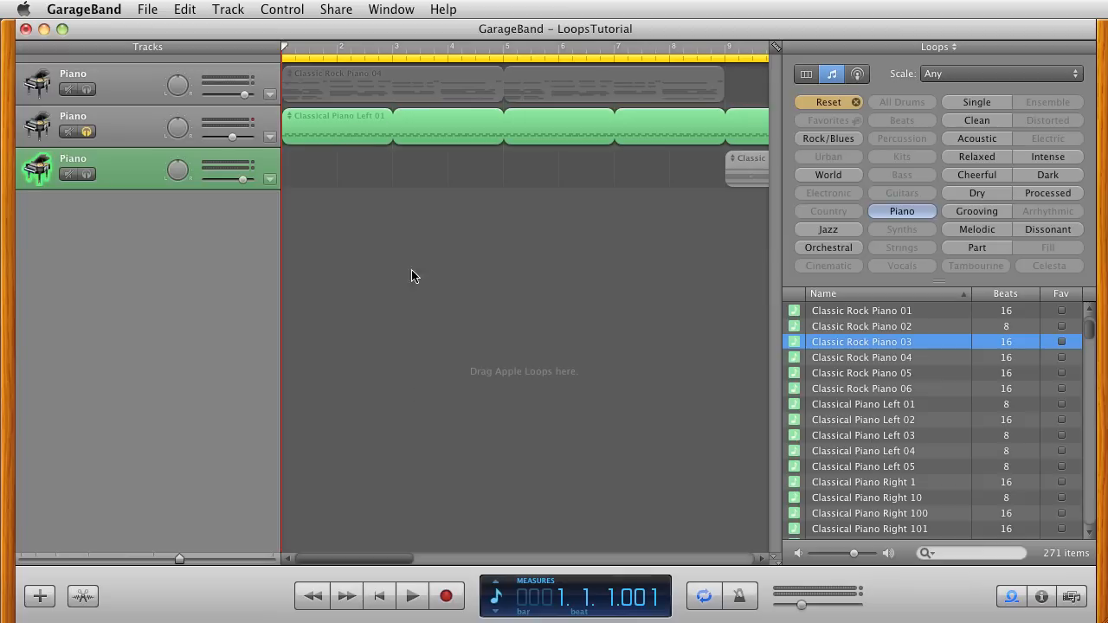
- Play the second track briefly, turn off its solo and move its Classical Piano Left 01 loops to start at bar 3
left_click(408, 591)
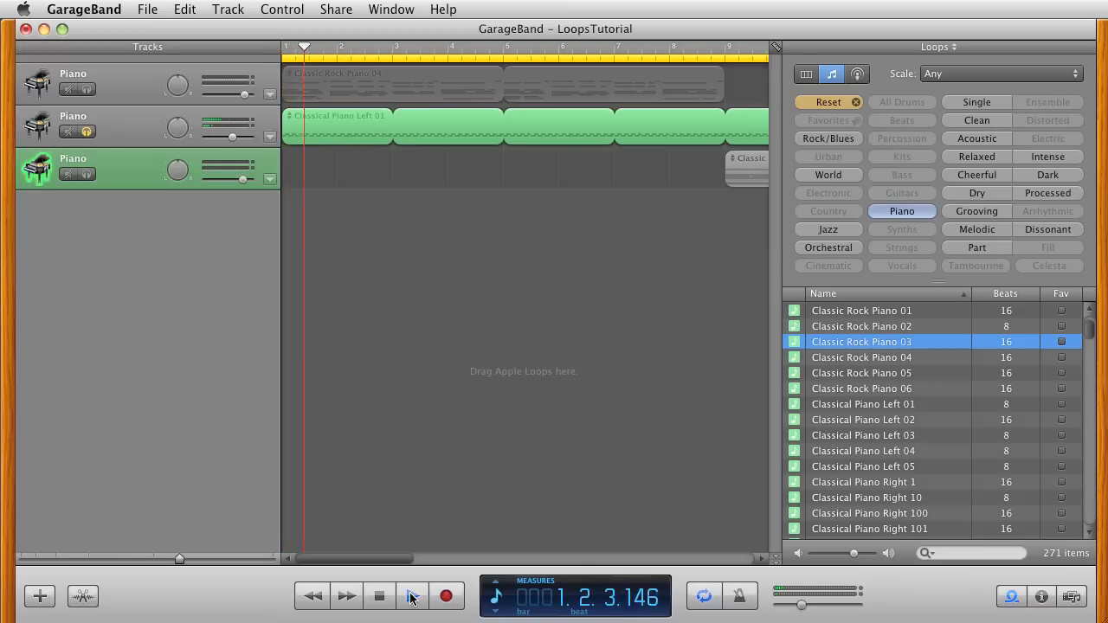
left_click(87, 132)
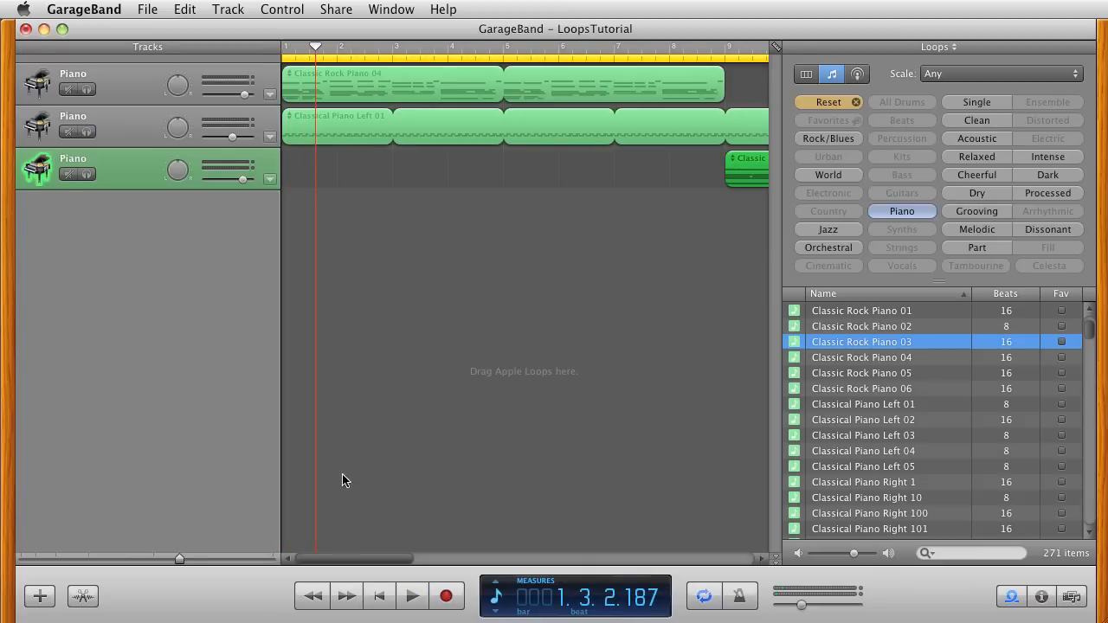
left_click_drag(322, 143, 436, 132)
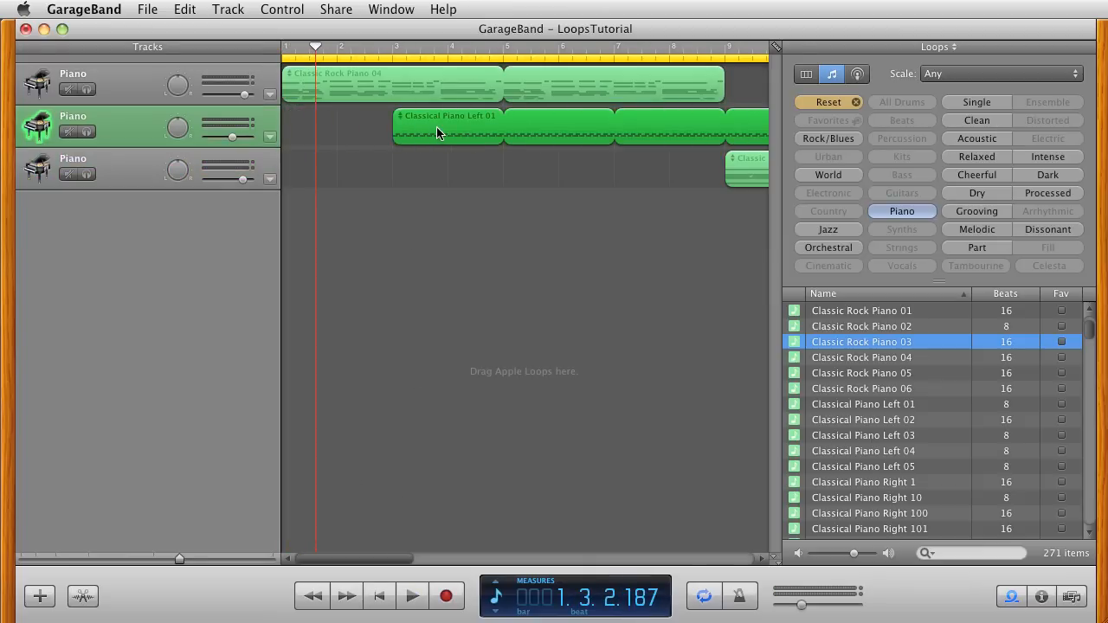
- Show the second track's volume automation and add a control point at bar 4
left_click(270, 138)
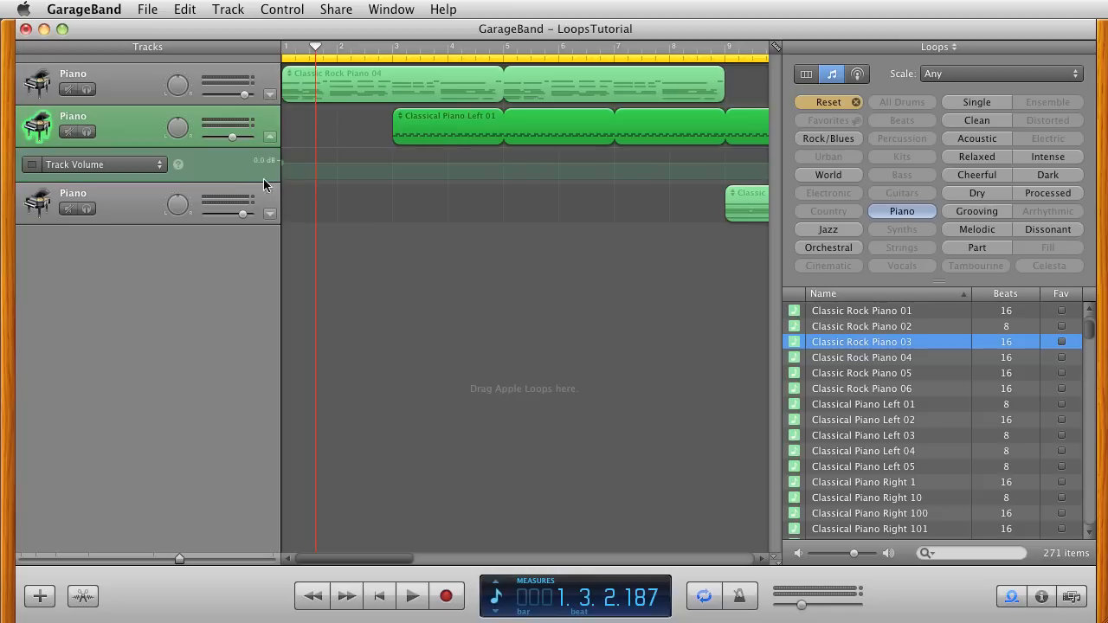
left_click(126, 170)
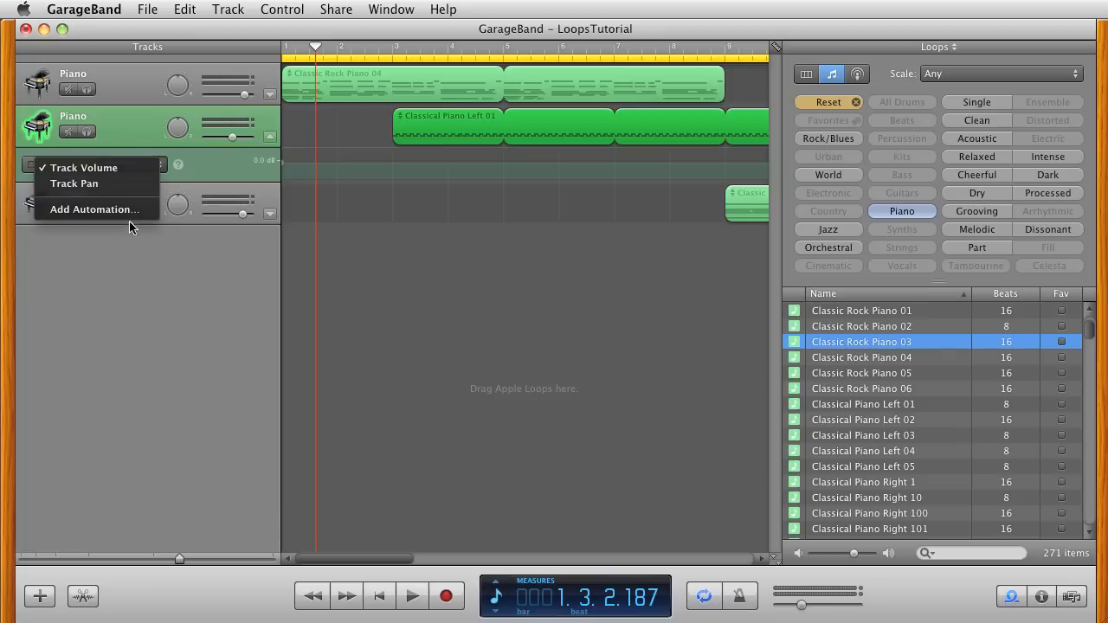
left_click(268, 350)
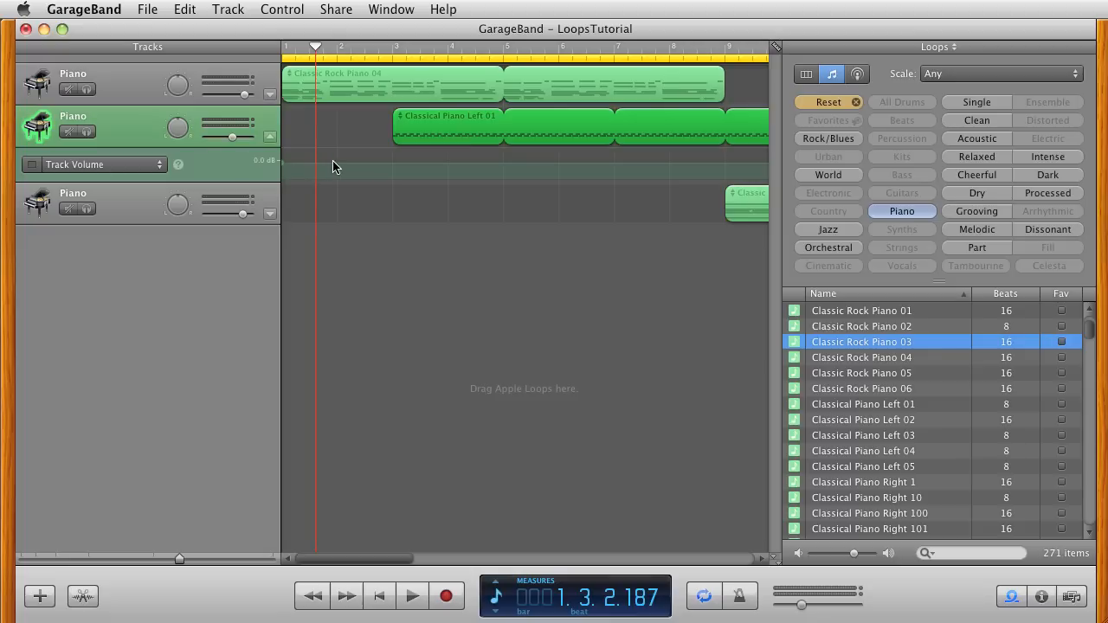
left_click(449, 164)
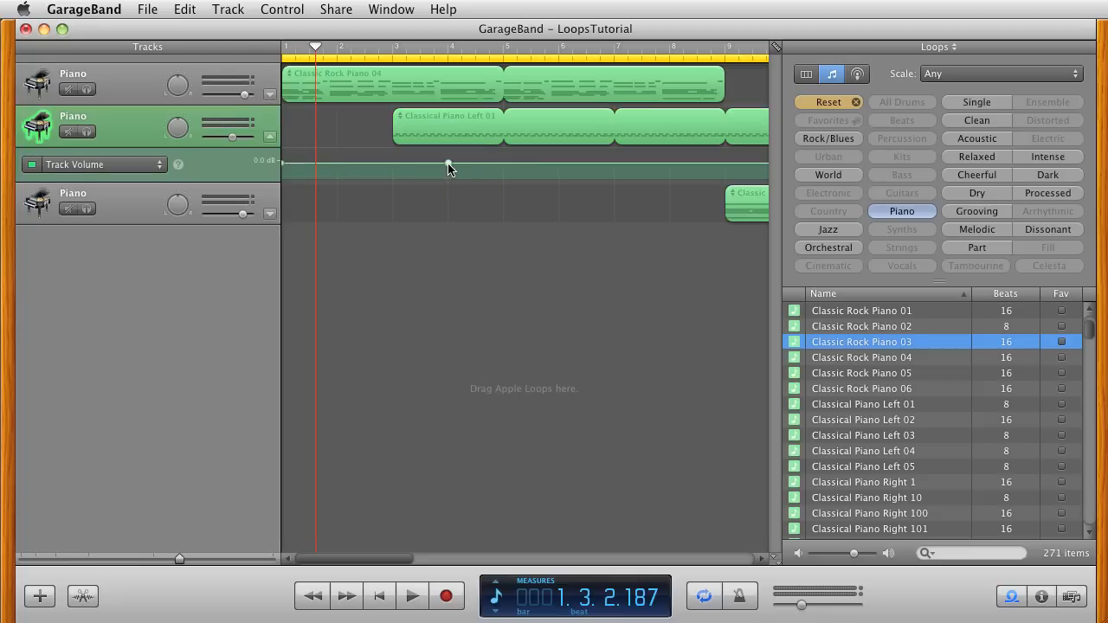
- Add a second volume point just before bar 3 and lower it and the starting point to the minimum, creating a fade-in
left_click(32, 165)
left_click_drag(383, 169, 384, 178)
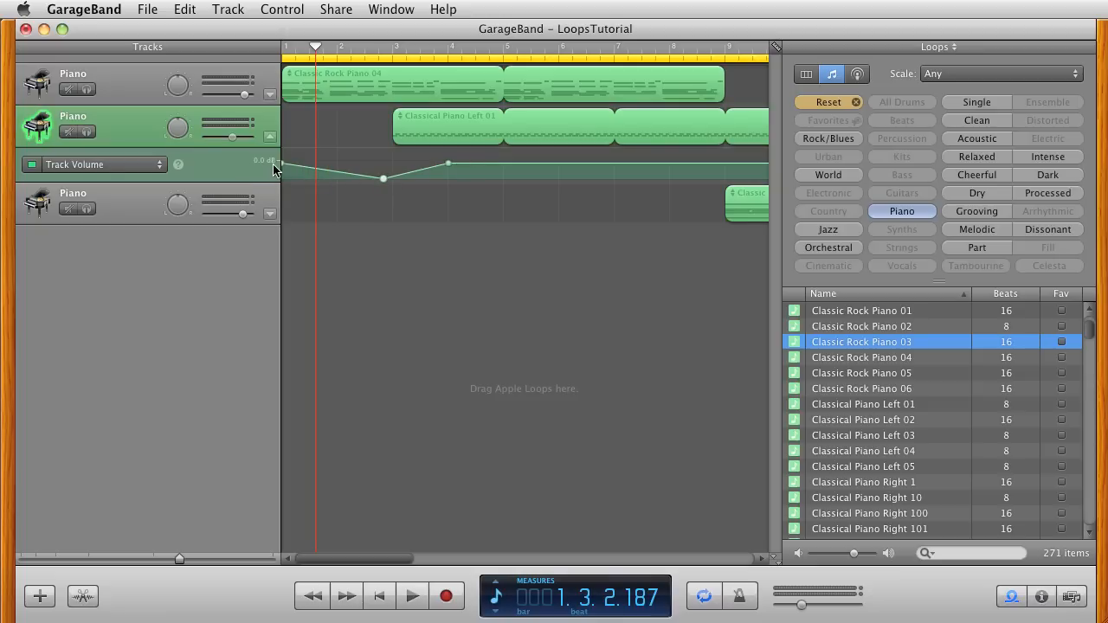
left_click_drag(282, 163, 283, 179)
- Play the song from the start past bar 7 to audition the second track's fade-in
left_click(374, 603)
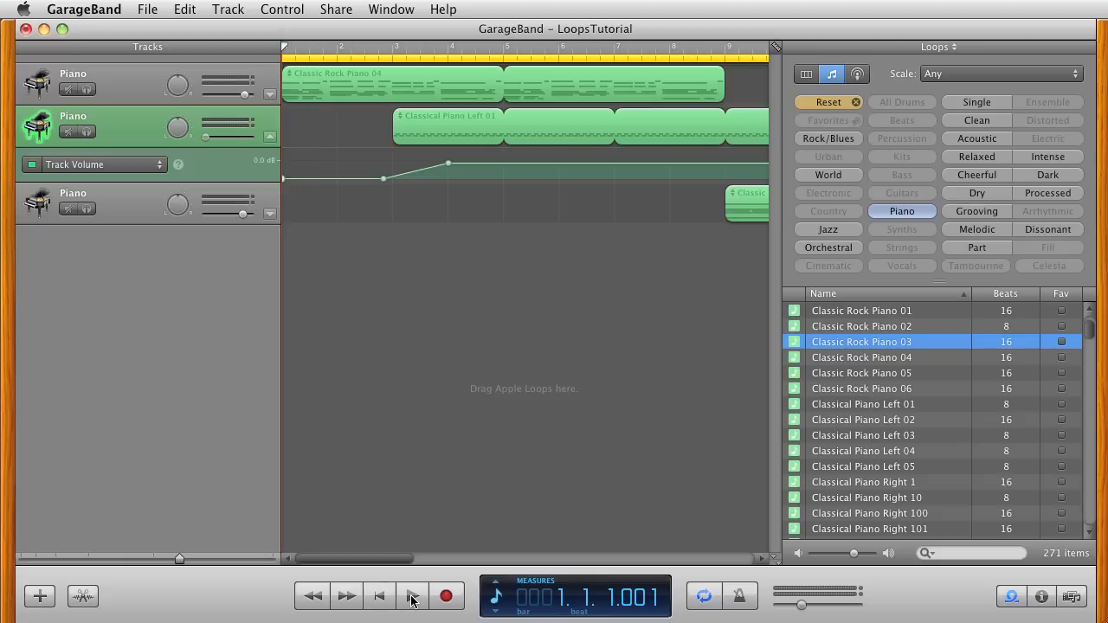
left_click(412, 597)
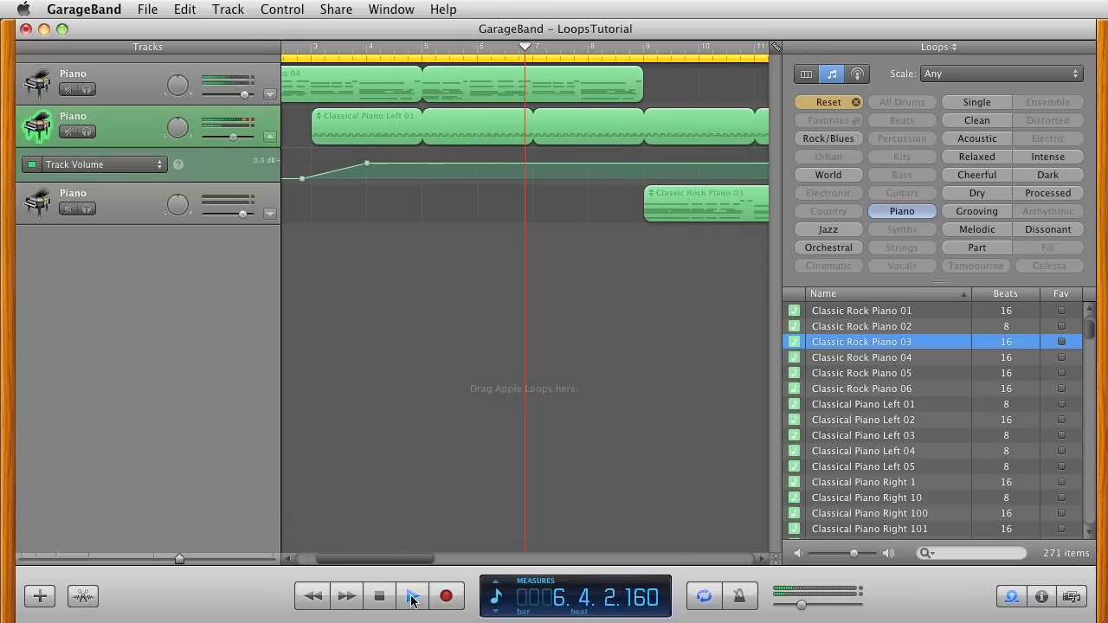
left_click(412, 597)
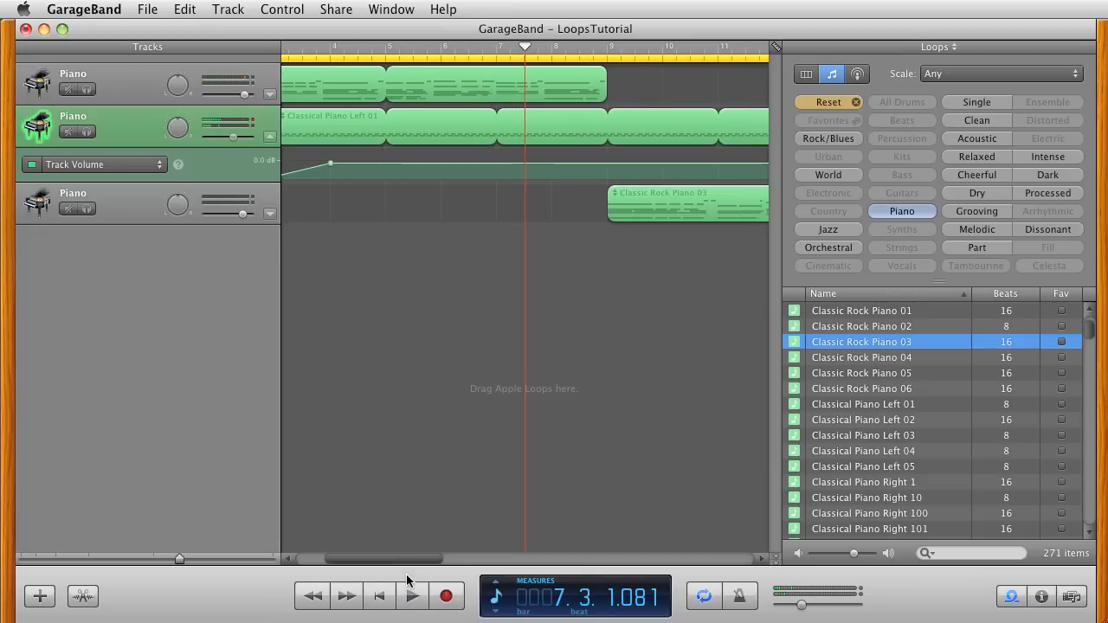
- Lengthen the fade-in by moving its full-volume point from bar 4 to just past bar 6, and play the result
left_click_drag(400, 559, 352, 561)
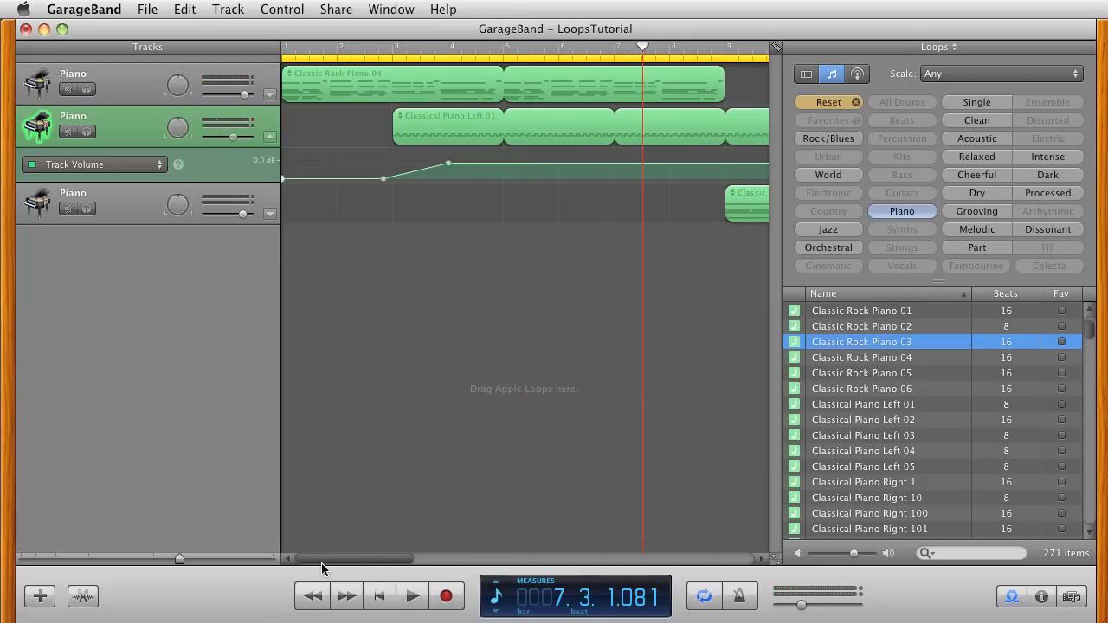
left_click_drag(449, 165, 579, 171)
left_click(413, 596)
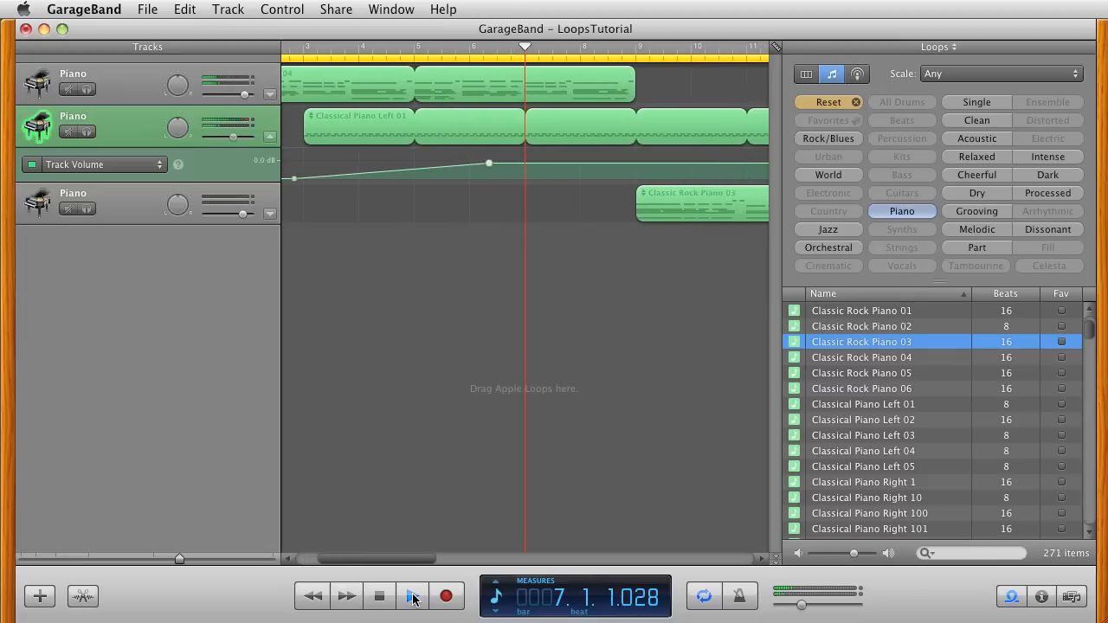
left_click(413, 597)
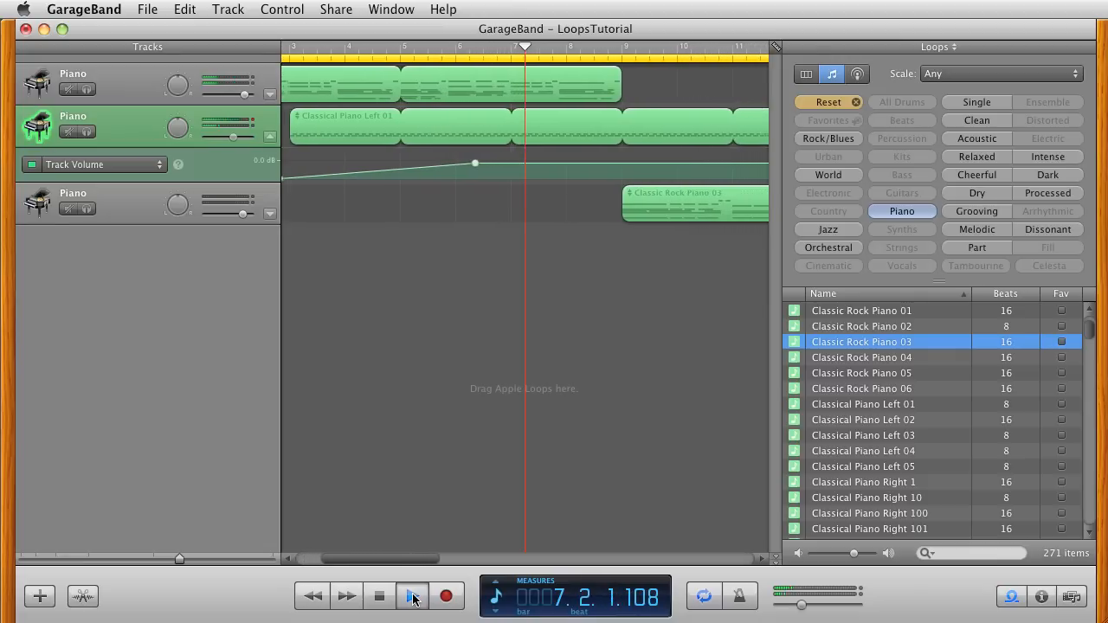
- Return to the start of the song and play the arrangement with the longer fade-in
left_click(401, 50)
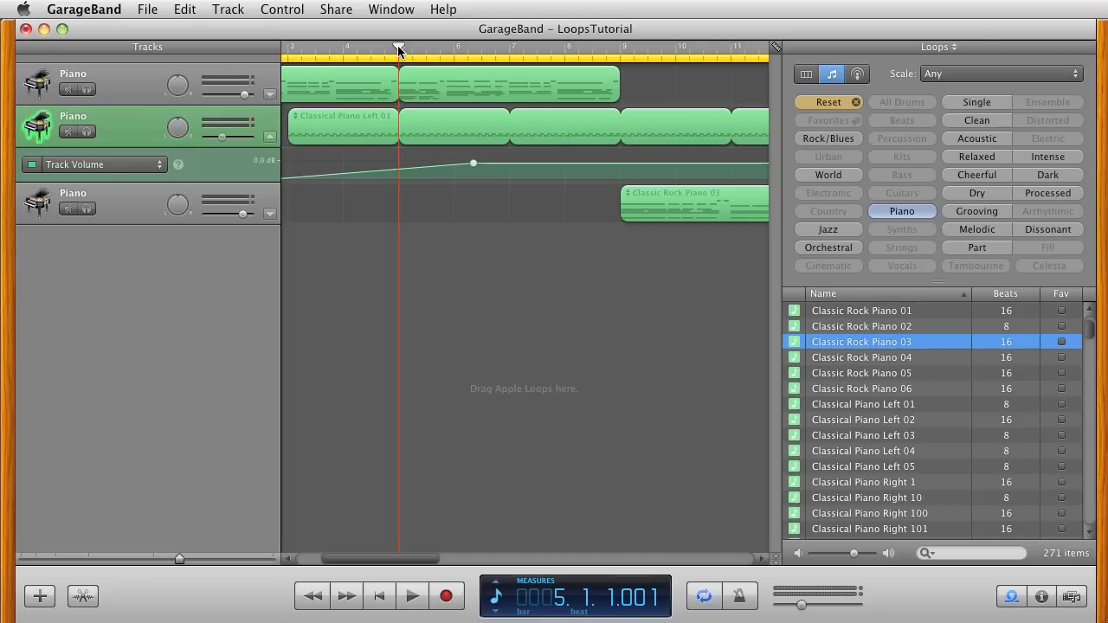
left_click(379, 596)
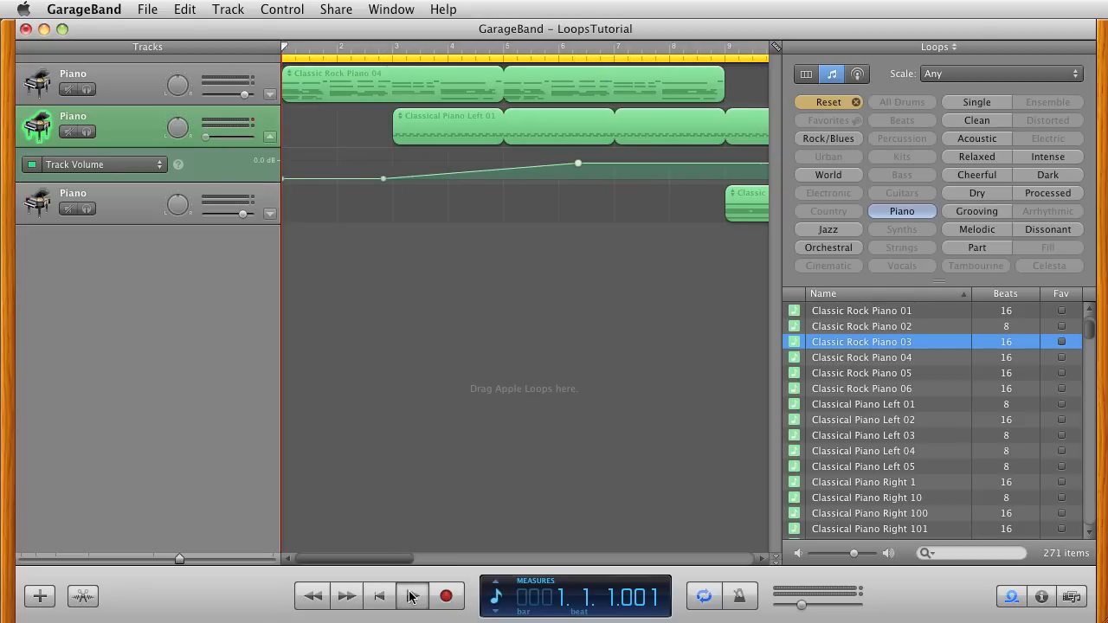
left_click(412, 597)
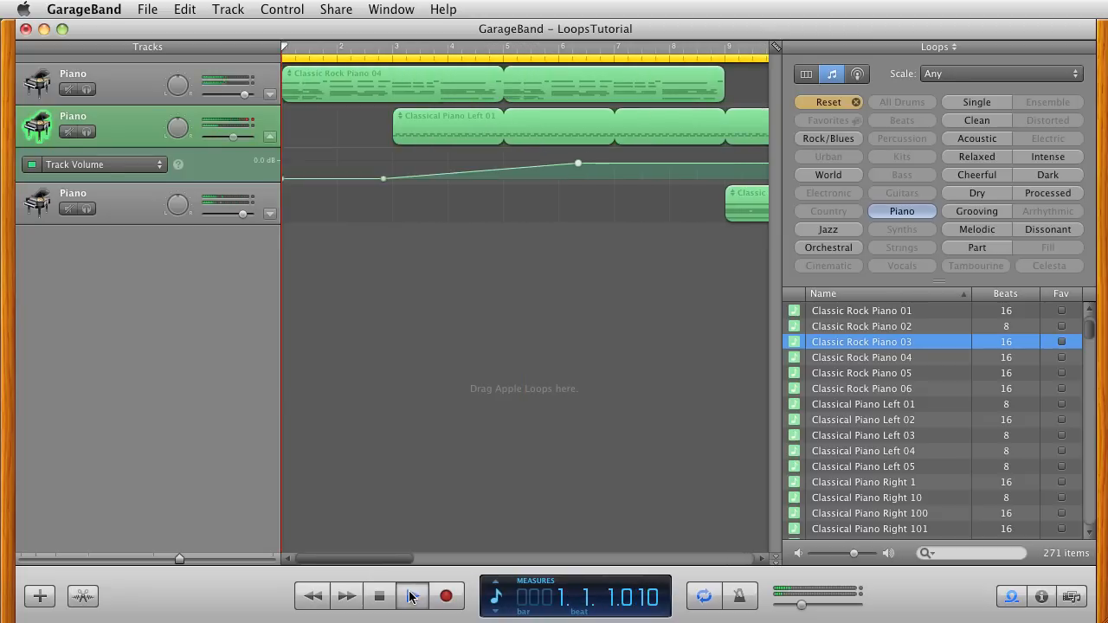
left_click(411, 596)
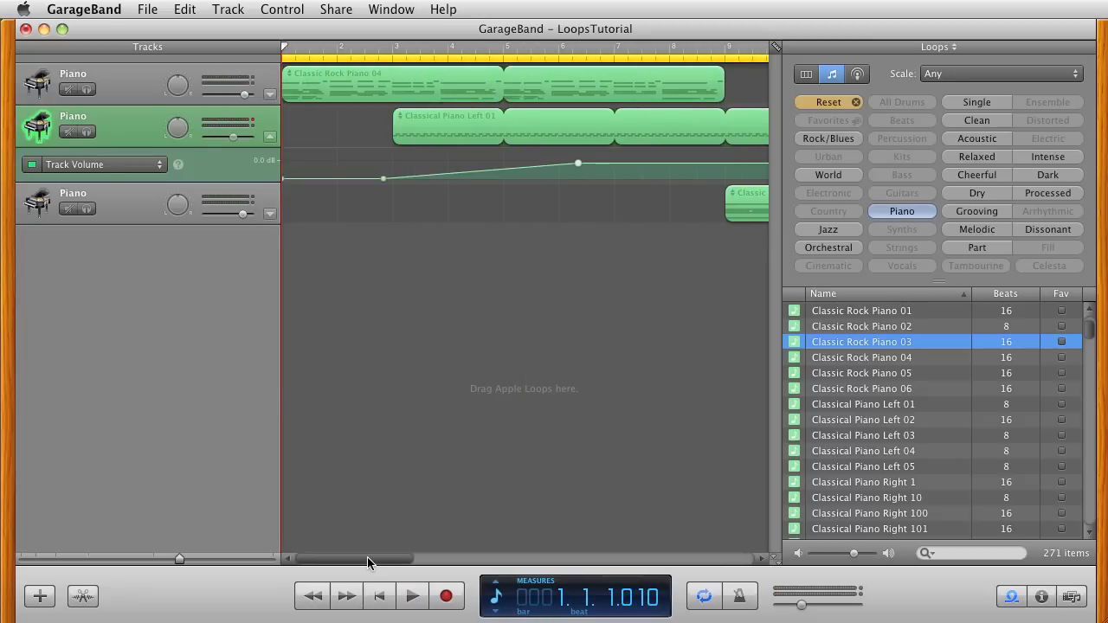
- Replace the Piano filter in the loop browser with Strings
left_click_drag(367, 557, 431, 545)
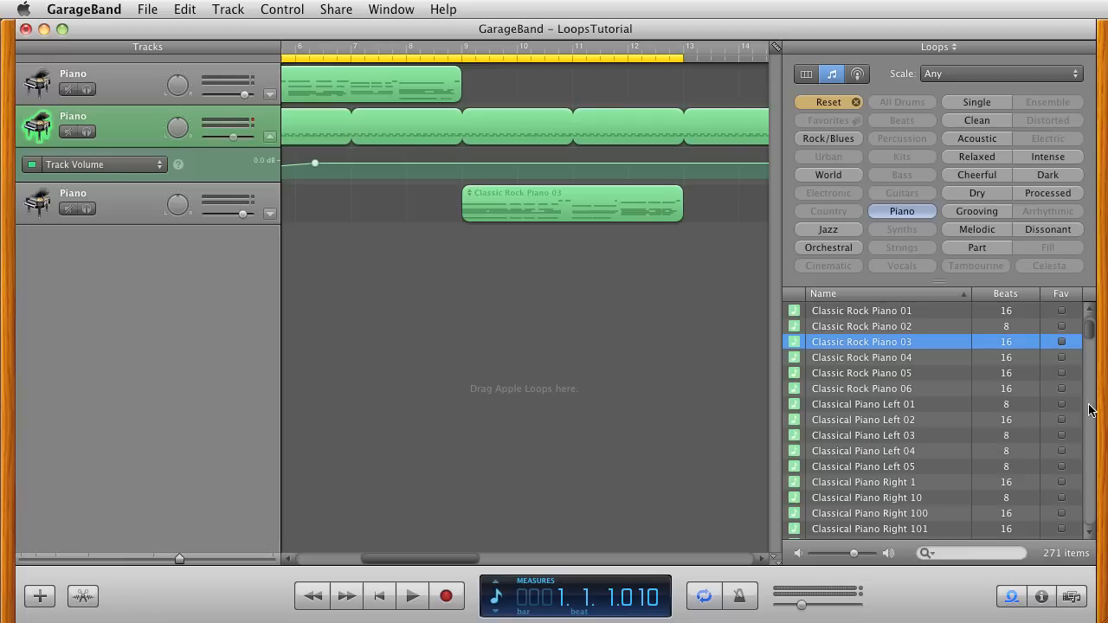
left_click_drag(1088, 331, 1090, 316)
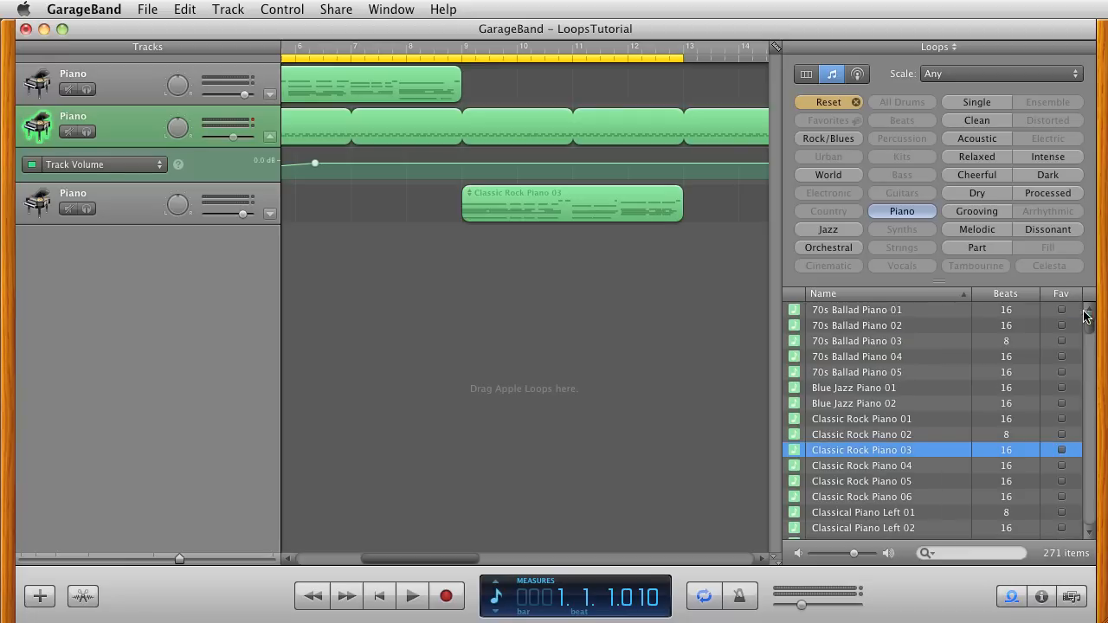
left_click(900, 211)
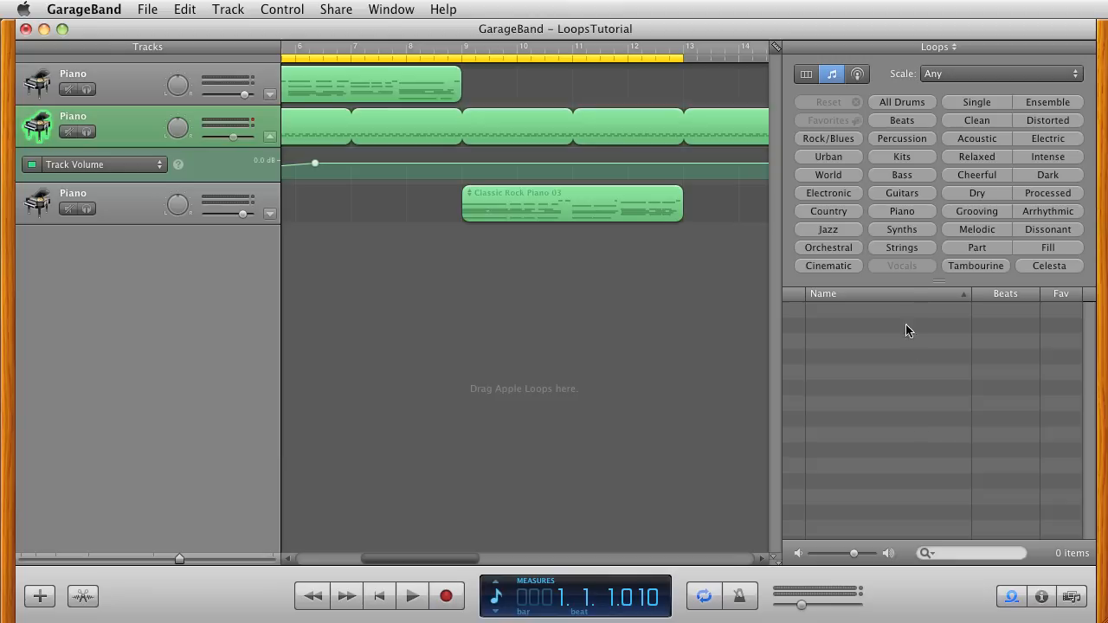
left_click(901, 247)
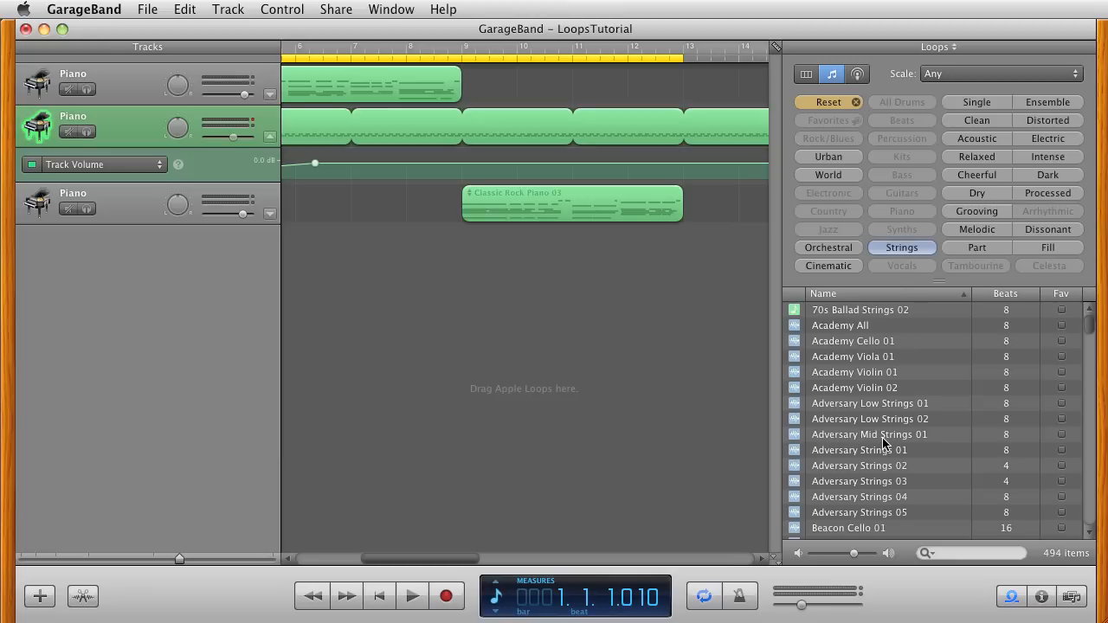
- Browse the Strings loops and preview Capitol A Basses and Capitol A Violas
scroll(882, 441, "down", 10)
scroll(882, 442, "up", 3)
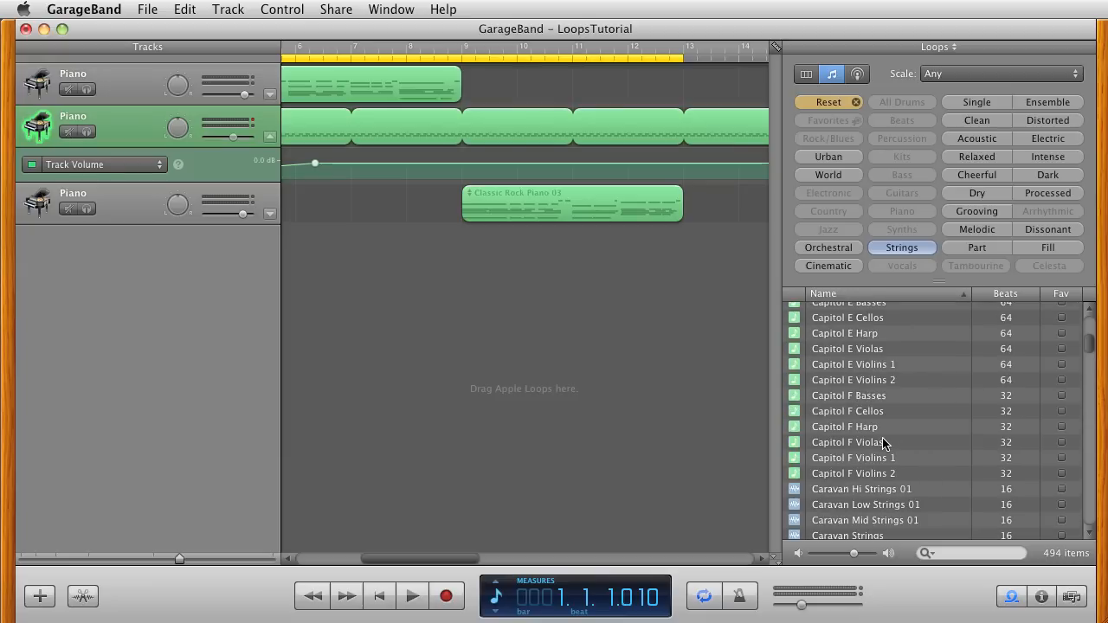
scroll(881, 441, "up", 3)
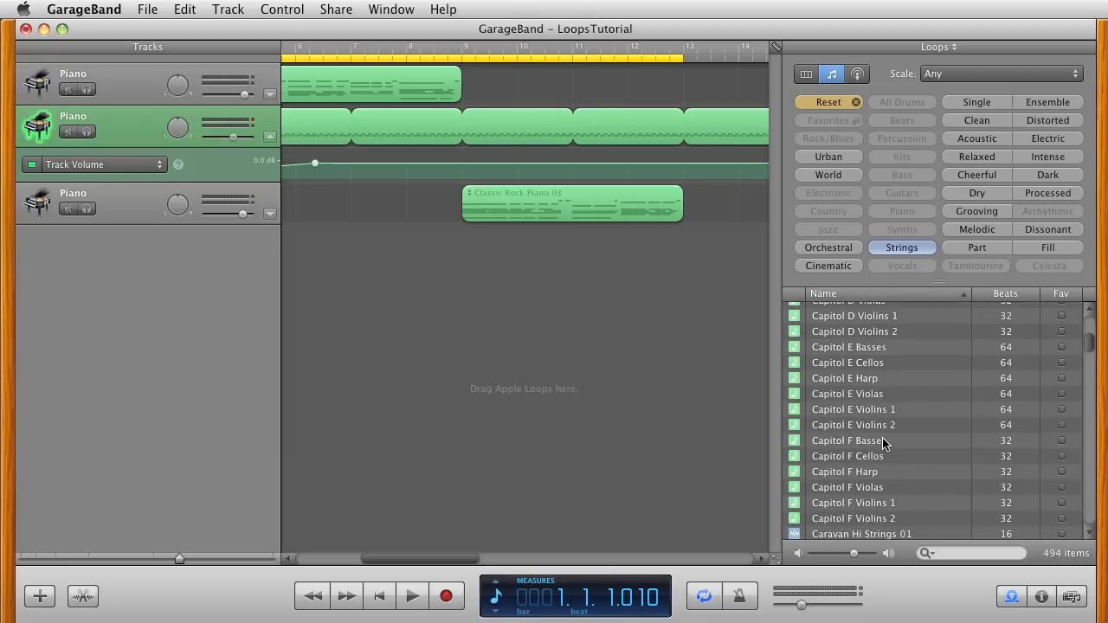
scroll(882, 443, "up", 5)
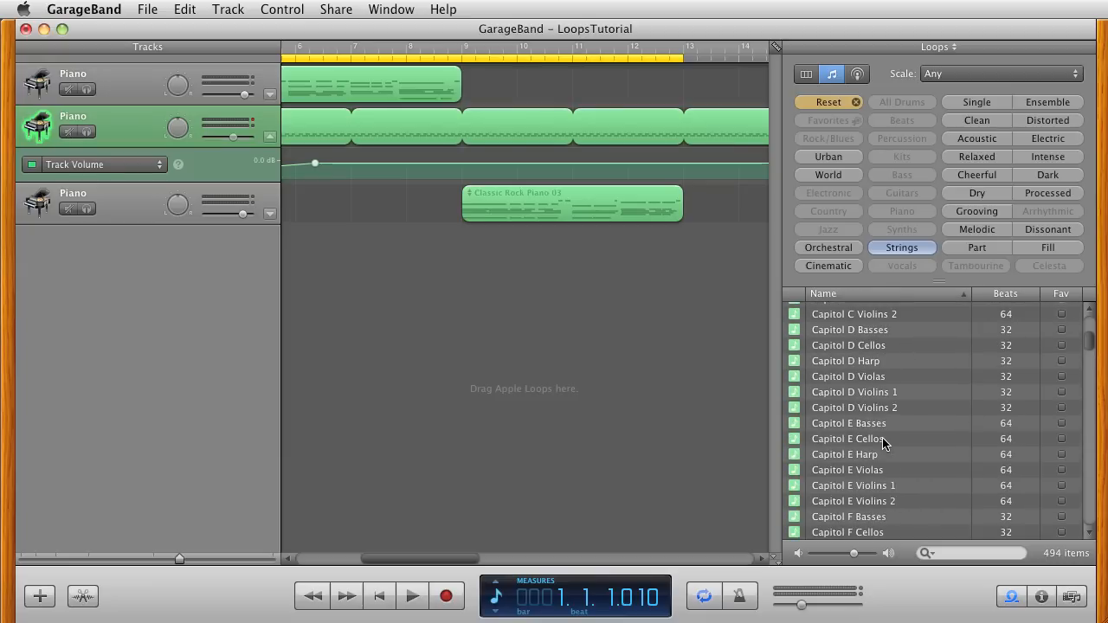
scroll(882, 443, "up", 20)
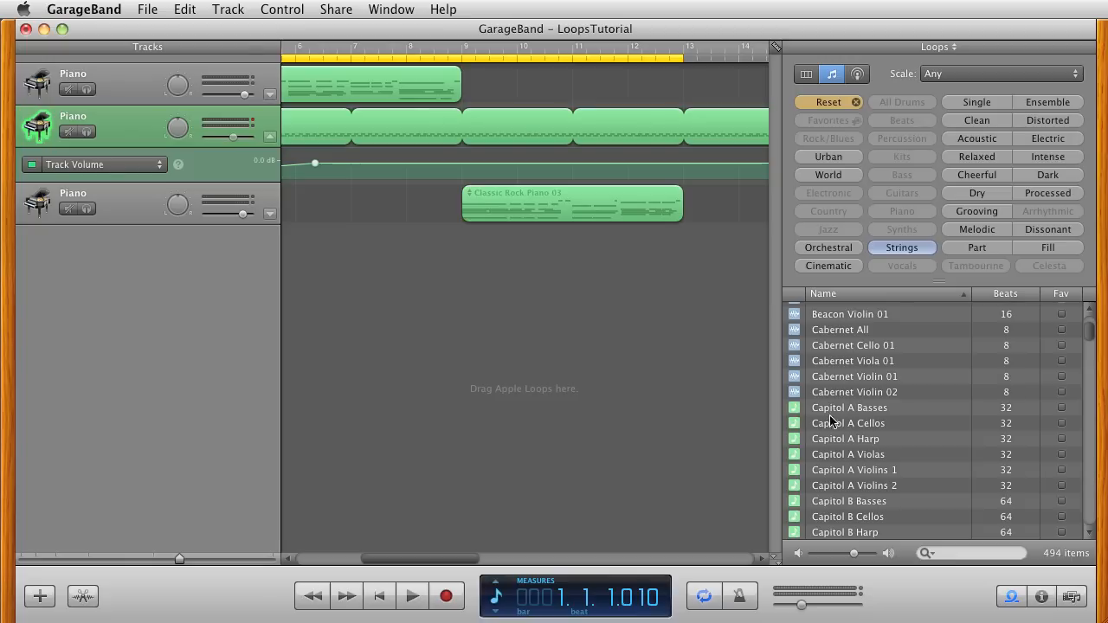
left_click(861, 409)
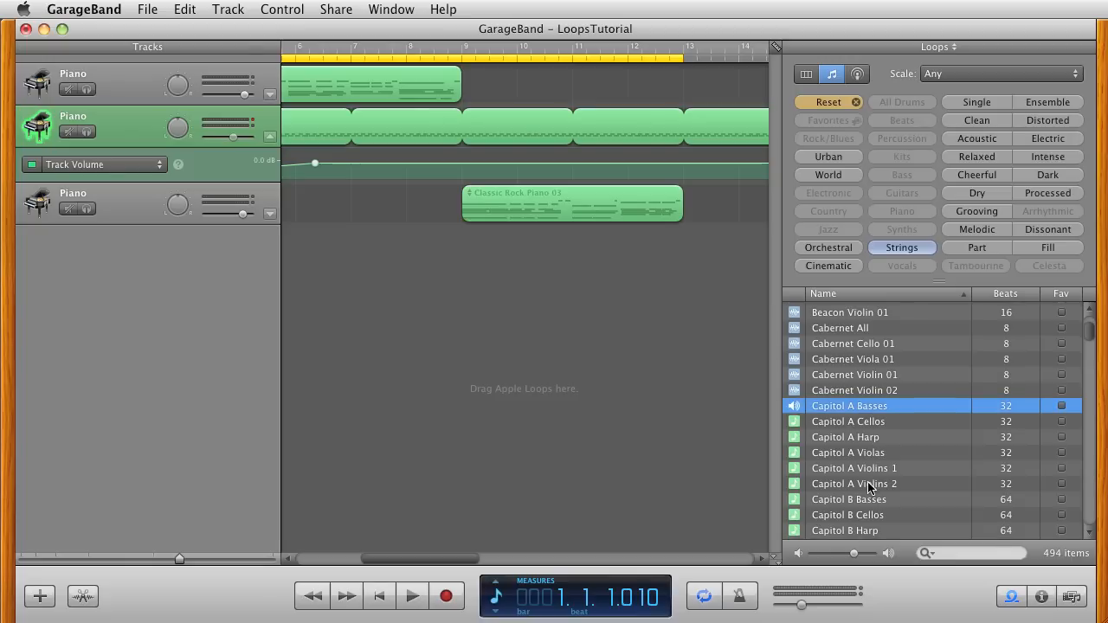
scroll(870, 480, "down", 1)
left_click(868, 448)
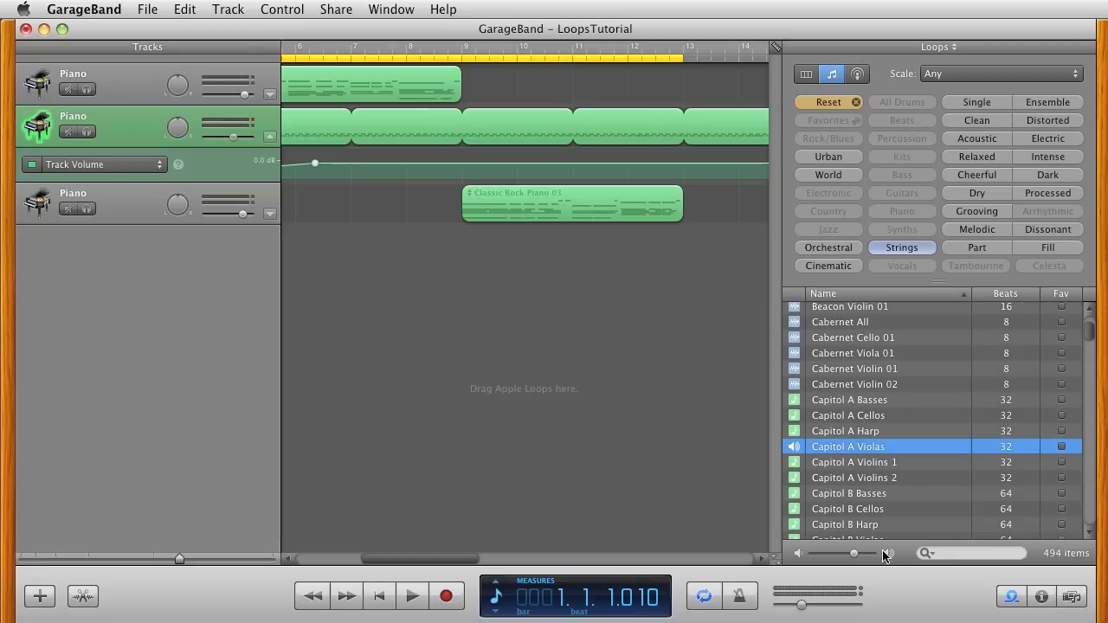
- Raise the master and loop preview volumes slightly and preview Capitol A Violins 1 and Capitol A Violins 2
left_click_drag(802, 605, 814, 606)
left_click_drag(854, 555, 984, 563)
left_click(841, 462)
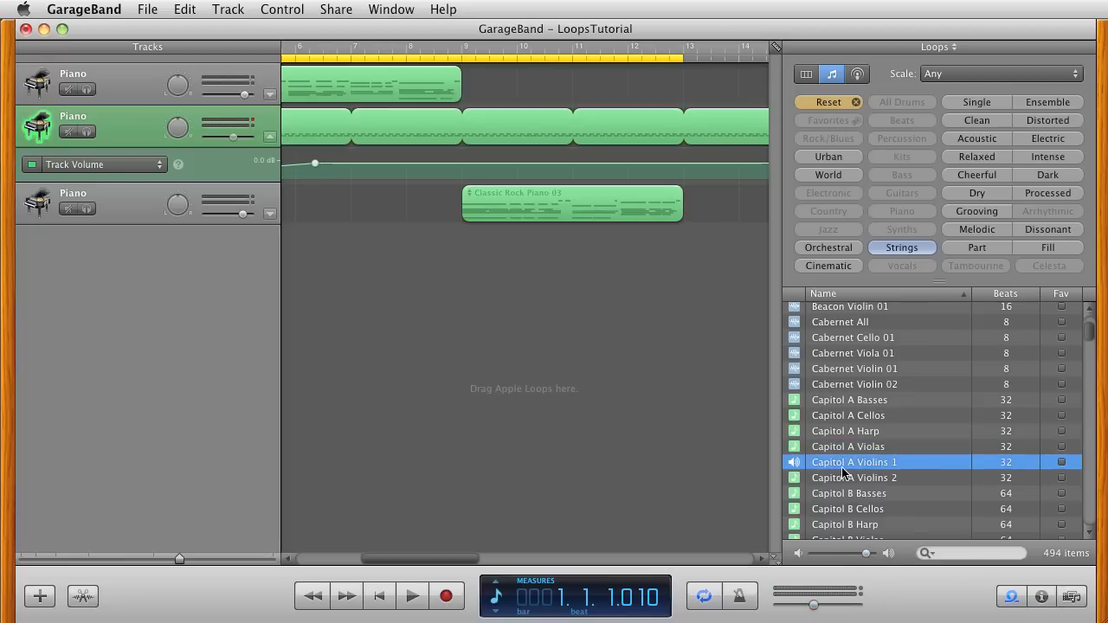
scroll(861, 523, "down", 1)
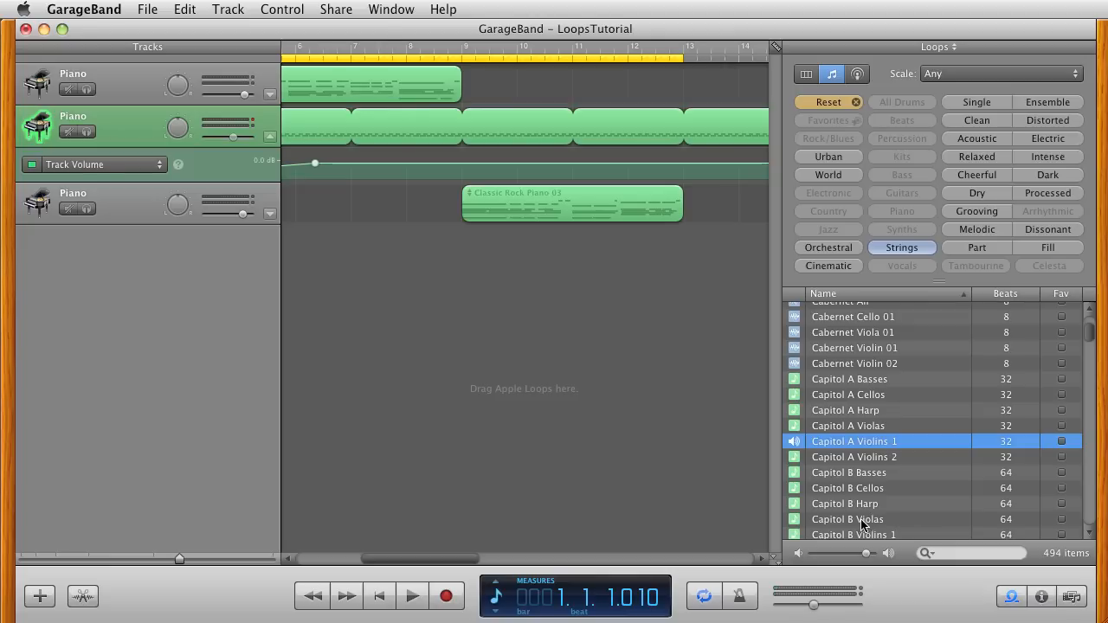
left_click(862, 458)
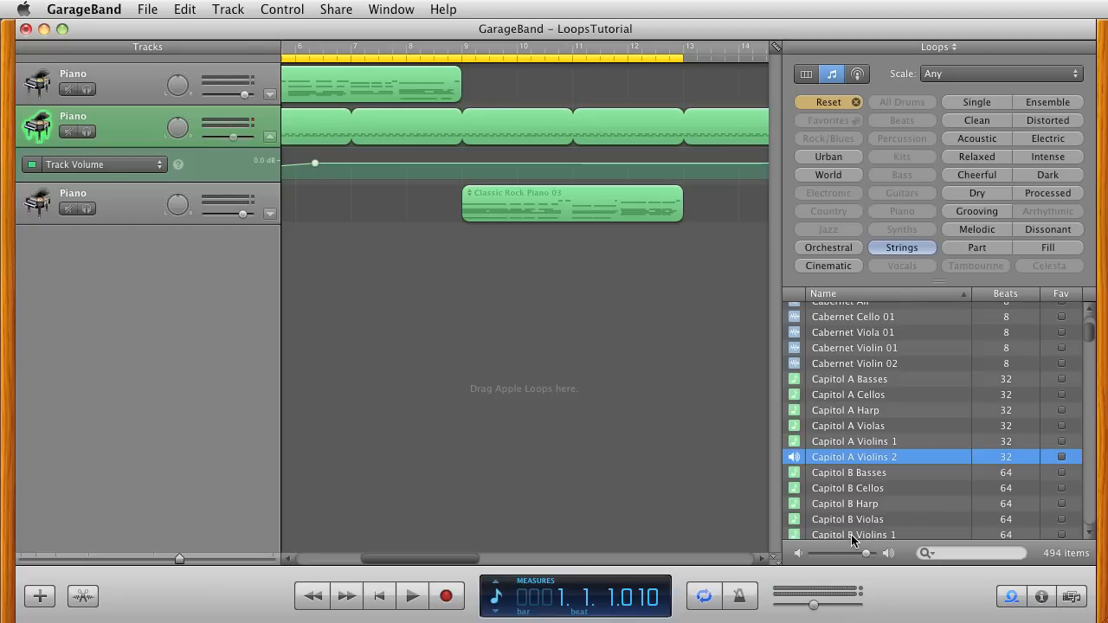
- Preview Capitol C Violins 1 and add it on a new track starting at bar 9
scroll(852, 537, "down", 5)
scroll(850, 534, "down", 5)
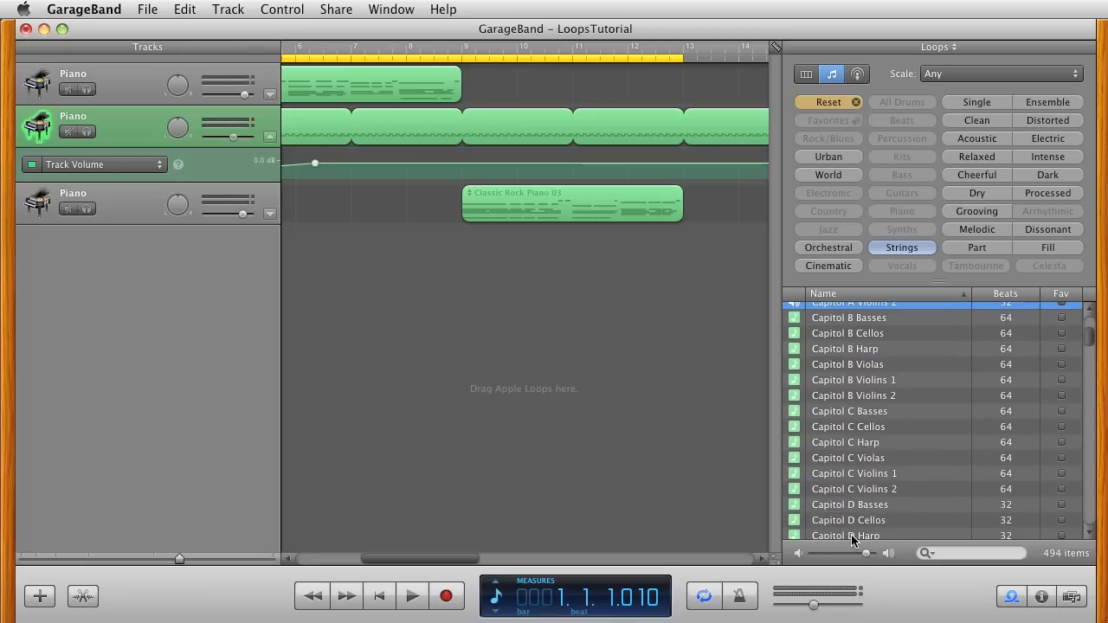
left_click(871, 473)
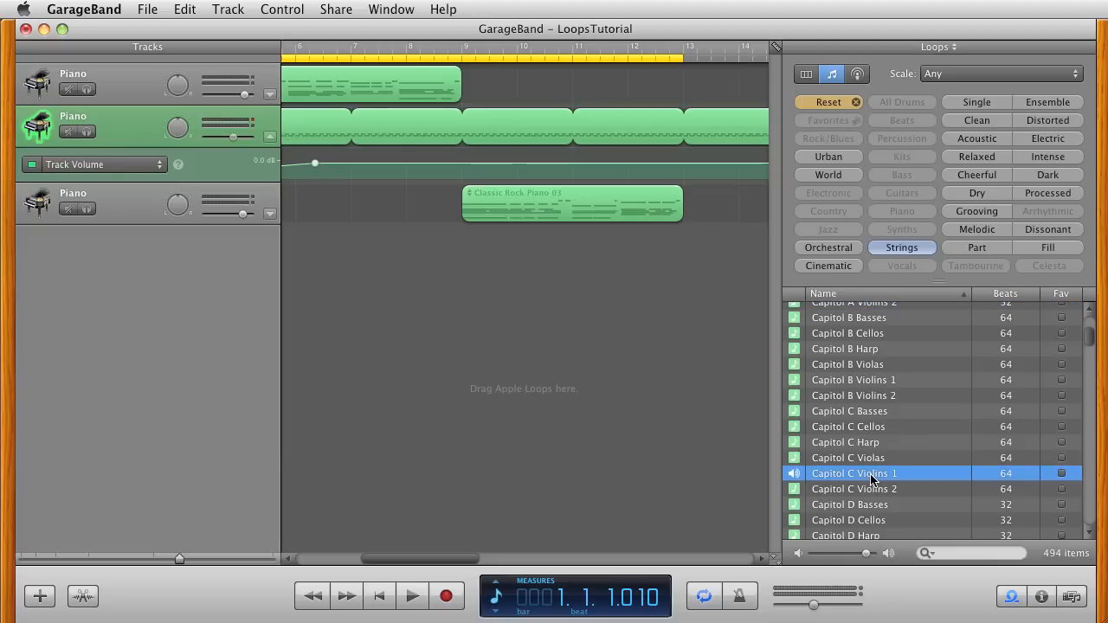
left_click_drag(872, 478, 498, 473)
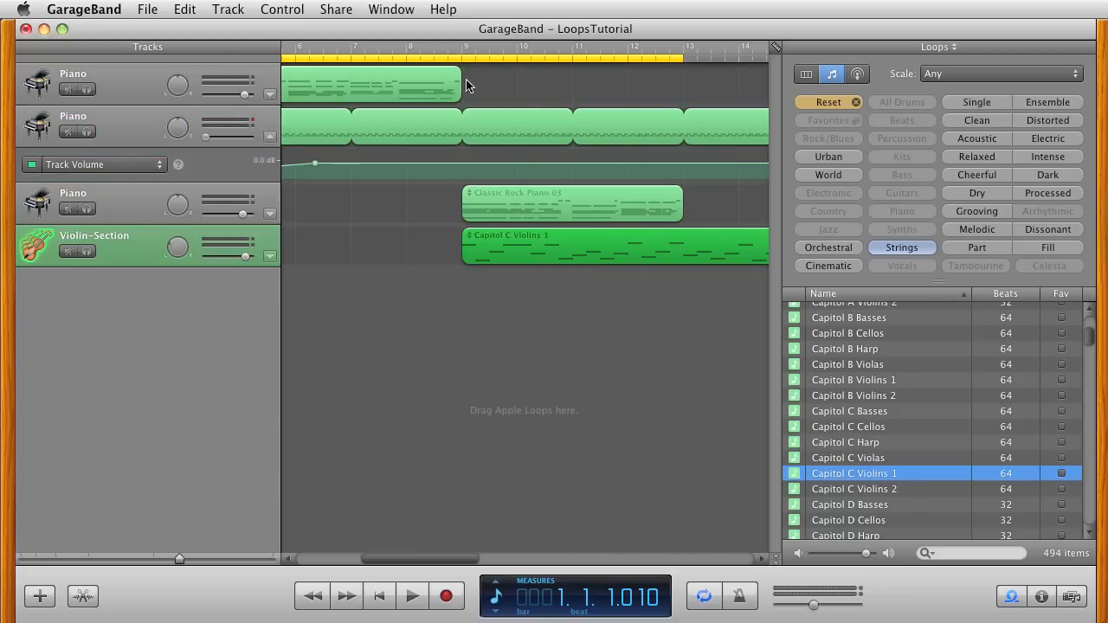
left_click_drag(421, 558, 286, 554)
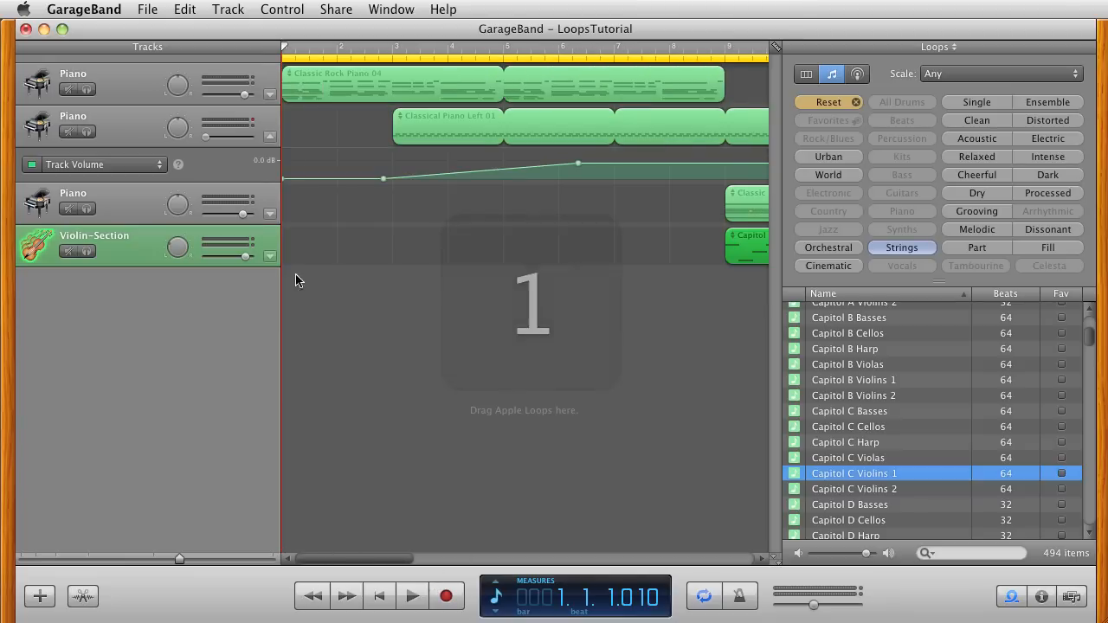
- Move the cycle region's start from the song's beginning to bar 9 and start playback
left_click_drag(284, 49, 713, 70)
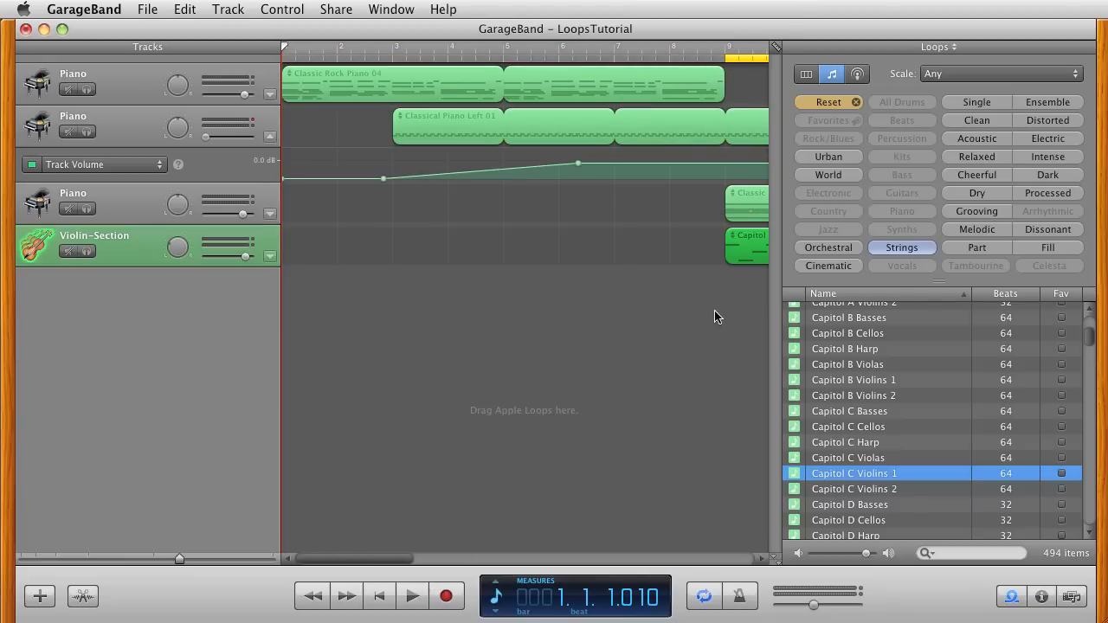
left_click(413, 596)
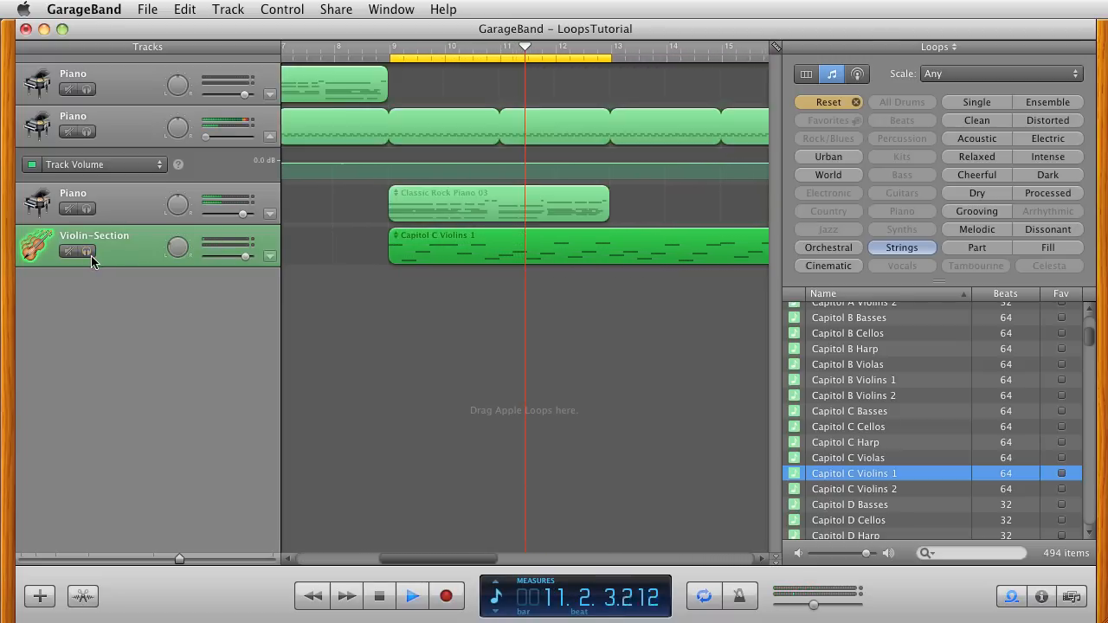
- Raise the Violin-Section track's volume slightly and lower the third track's Piano volume to about -1.8 dB
left_click_drag(249, 256, 260, 262)
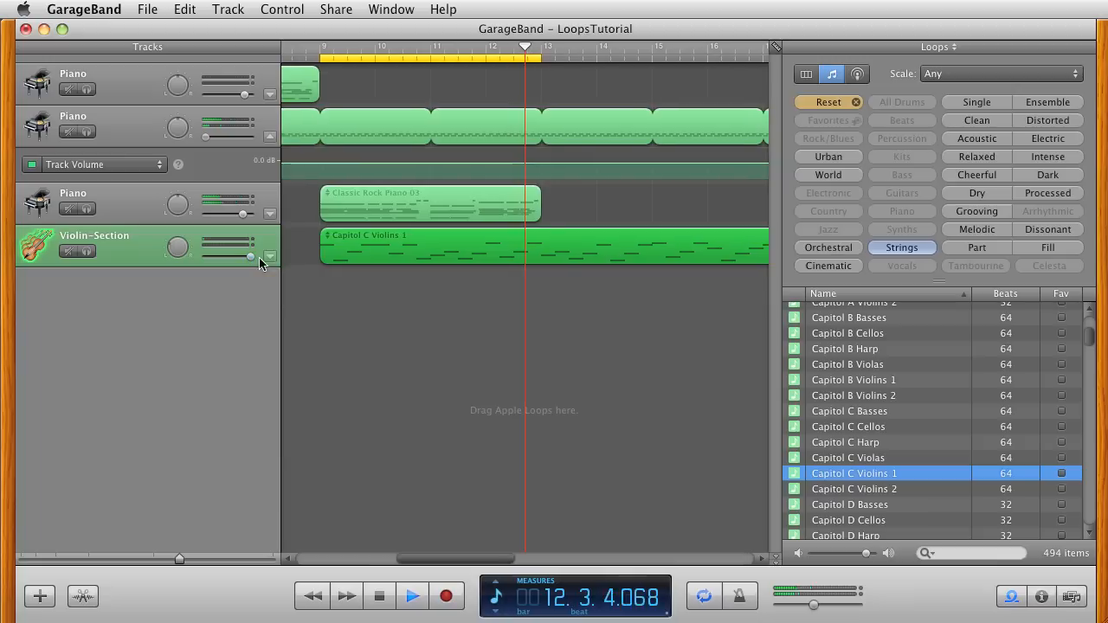
left_click(243, 215)
left_click_drag(243, 215, 235, 217)
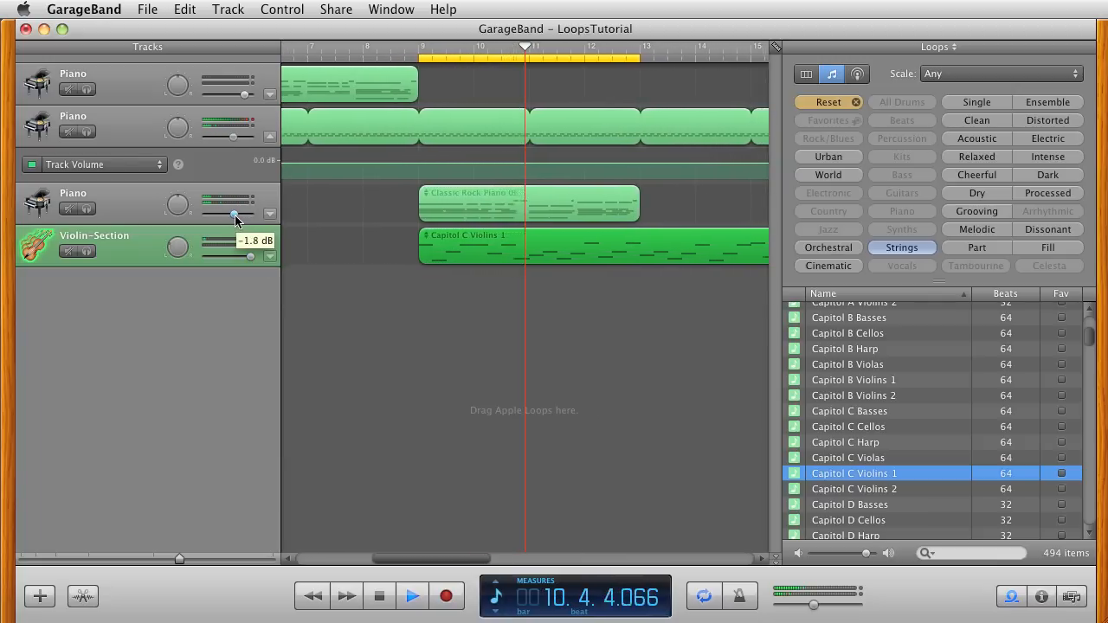
- Try to adjust the second Piano track's volume, hiding and reshowing its automation lane
left_click(233, 136)
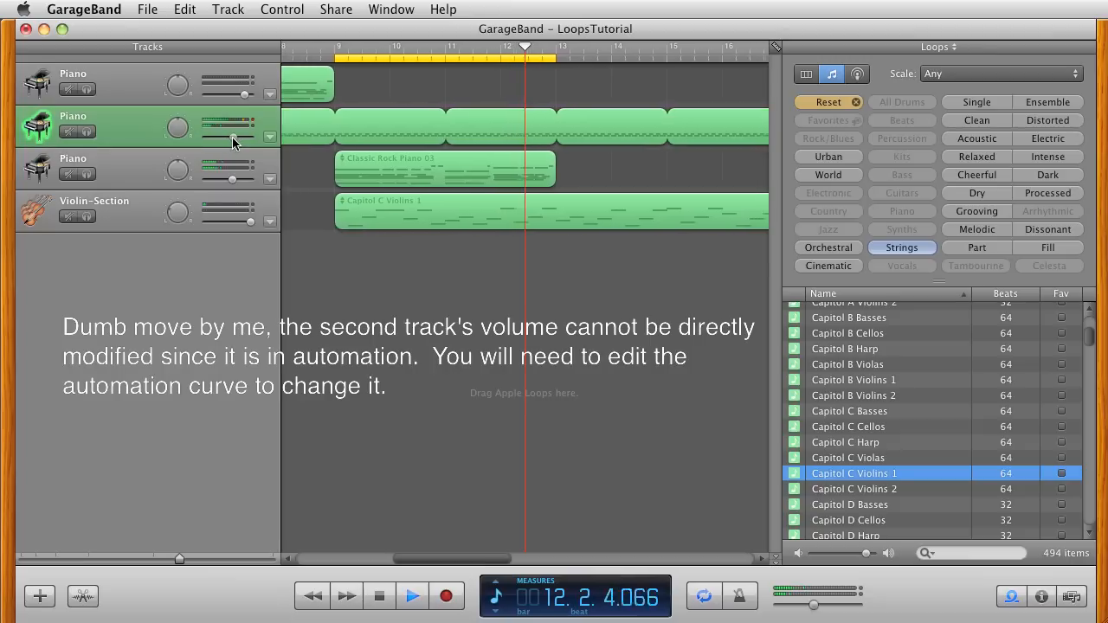
key("a")
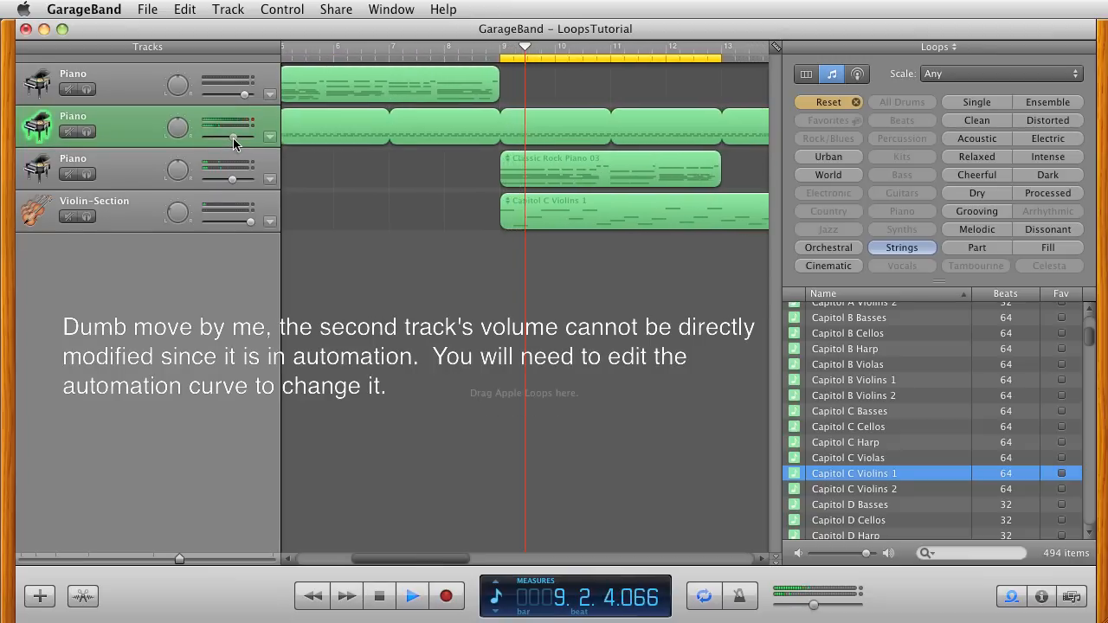
key("a")
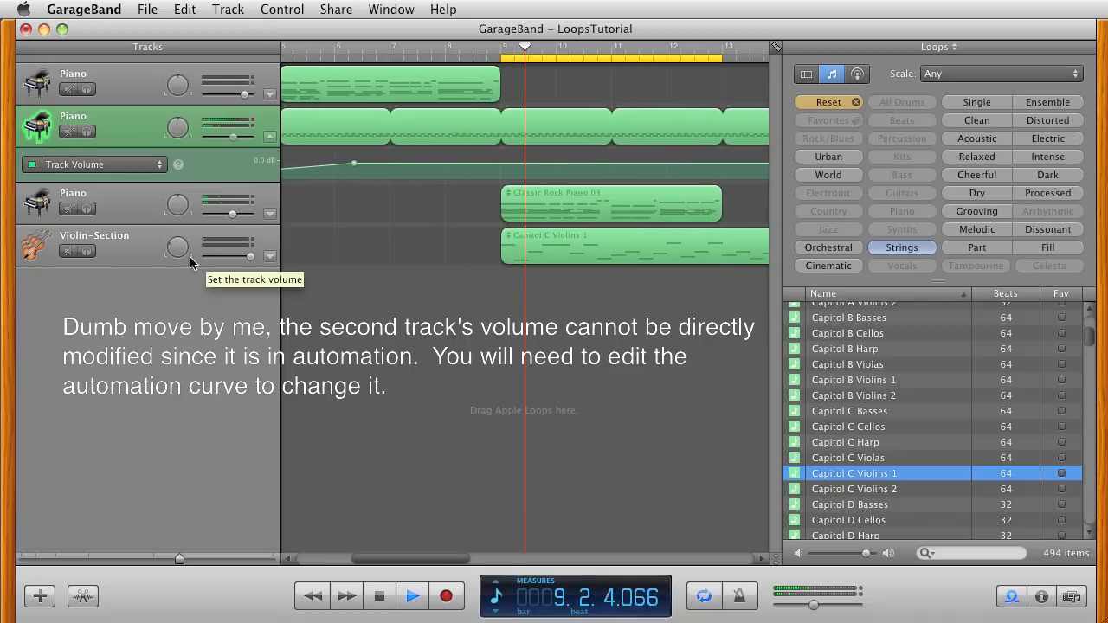
- Solo the Violin-Section track briefly to hear it alone, restore the full mix and stop playback
left_click(94, 249)
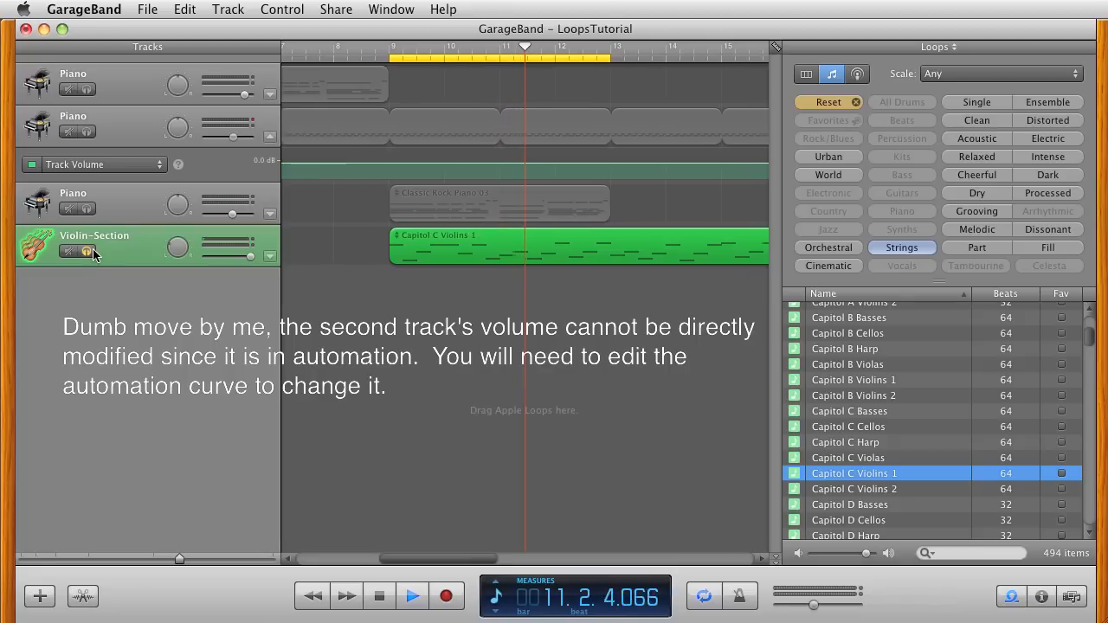
left_click(93, 249)
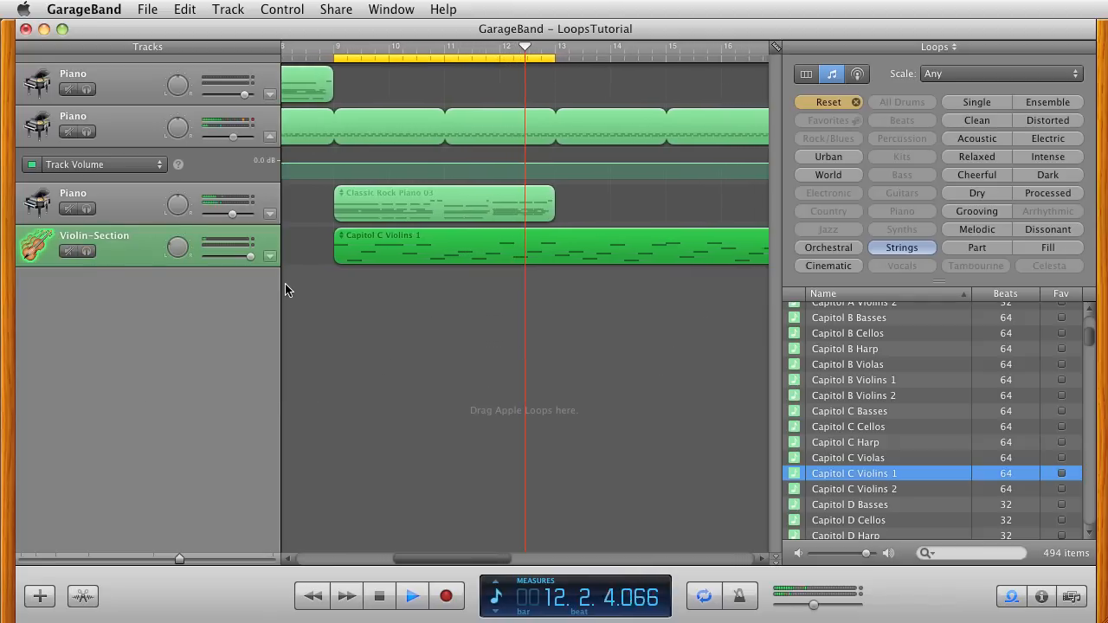
key("space")
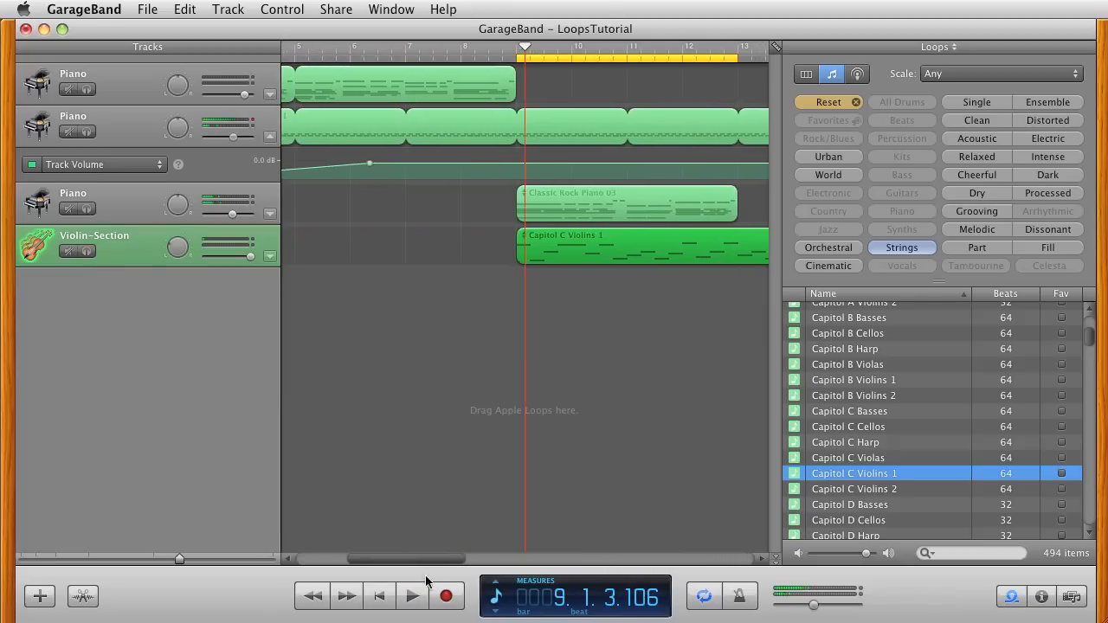
- Raise the velocity of all notes in the Capitol C Violins 1 region to the maximum and close the note editor
double_click(567, 242)
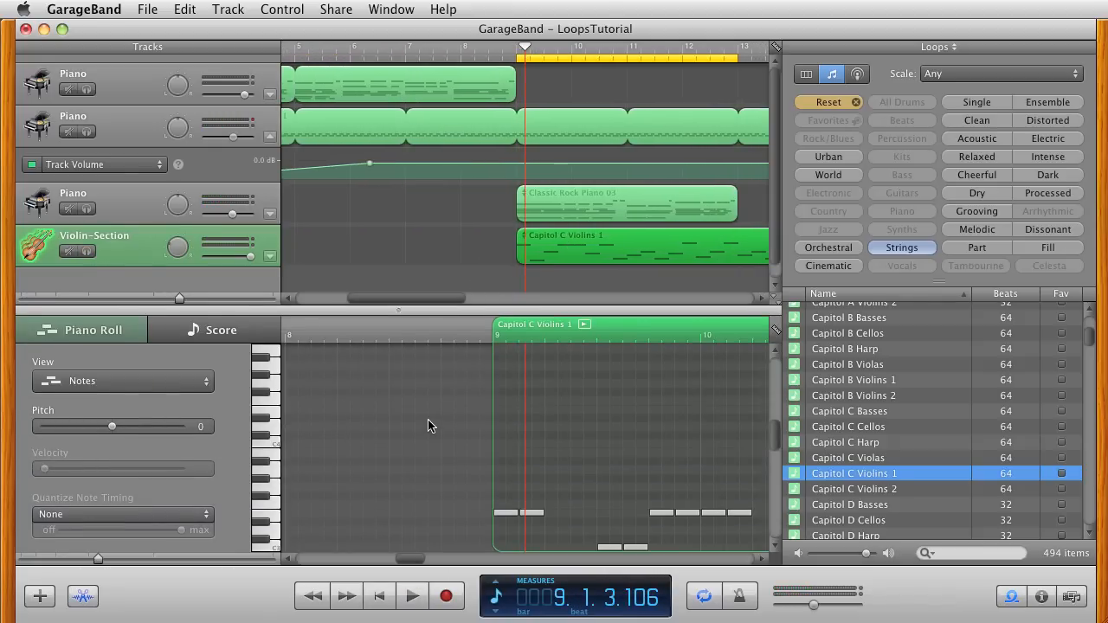
left_click(634, 441)
key("super+a")
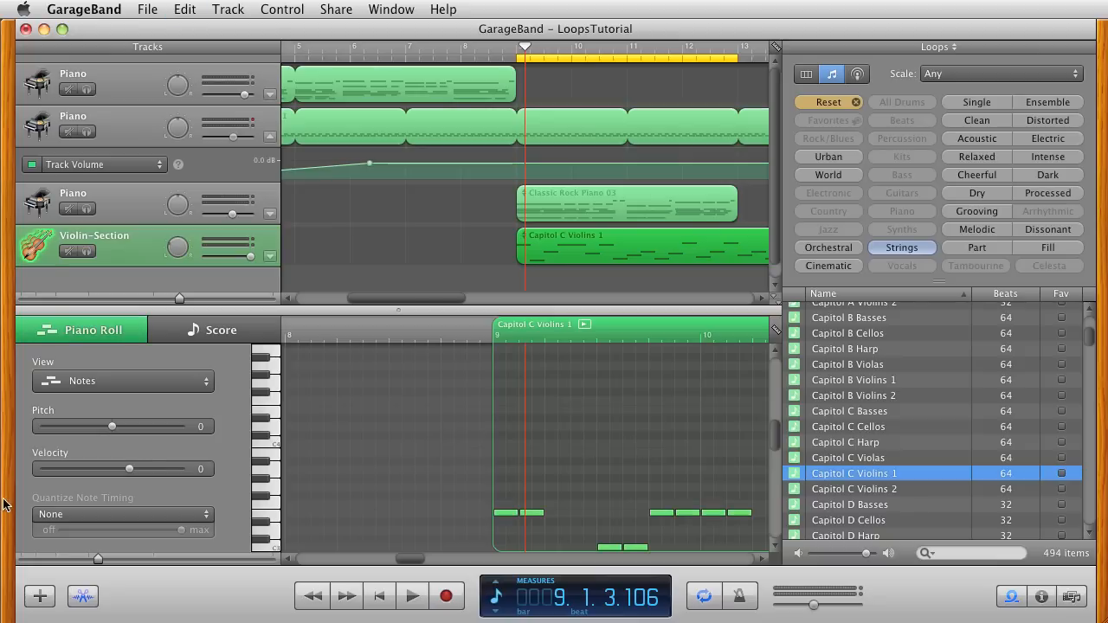
left_click_drag(130, 469, 322, 460)
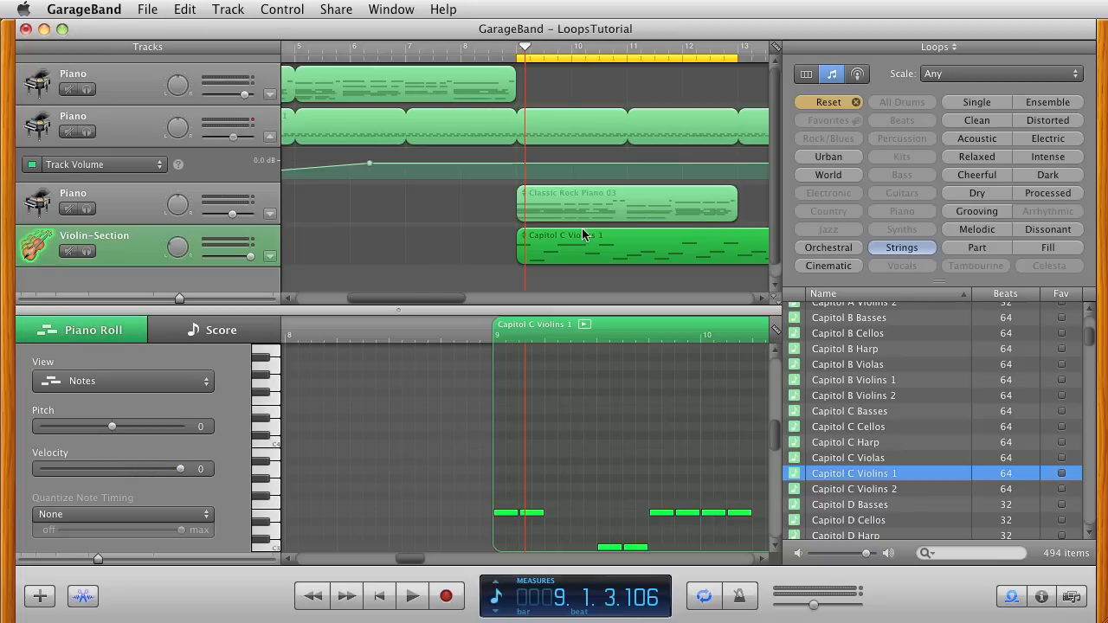
key("super+e")
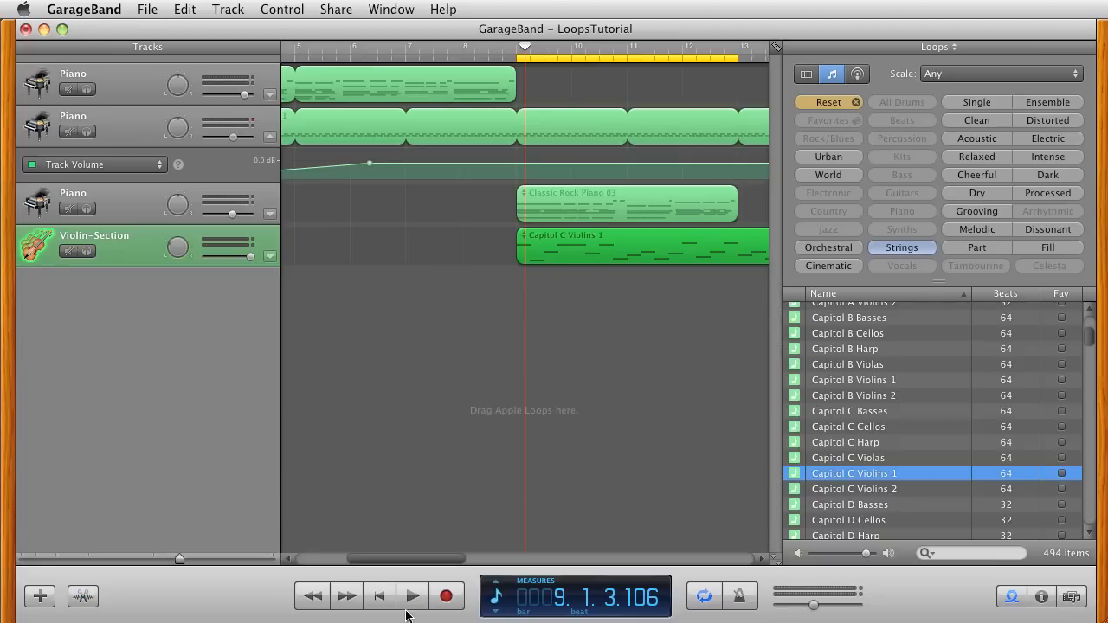
- During playback, lower the Violin-Section track's volume and raise the third track's Piano volume slightly
left_click(409, 605)
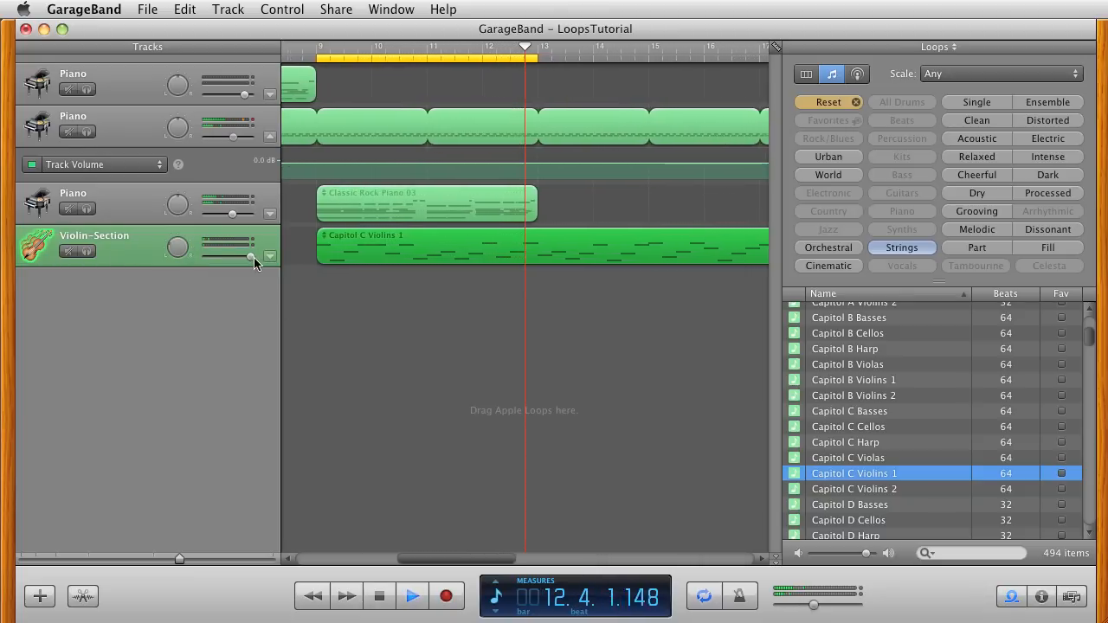
left_click_drag(253, 257, 241, 258)
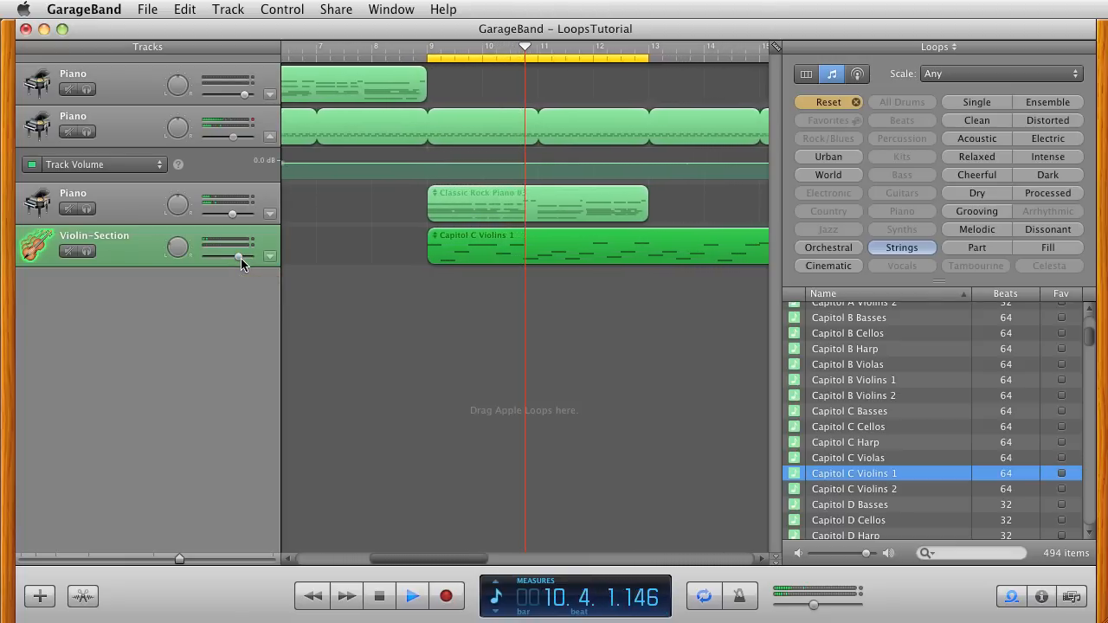
left_click_drag(241, 258, 239, 259)
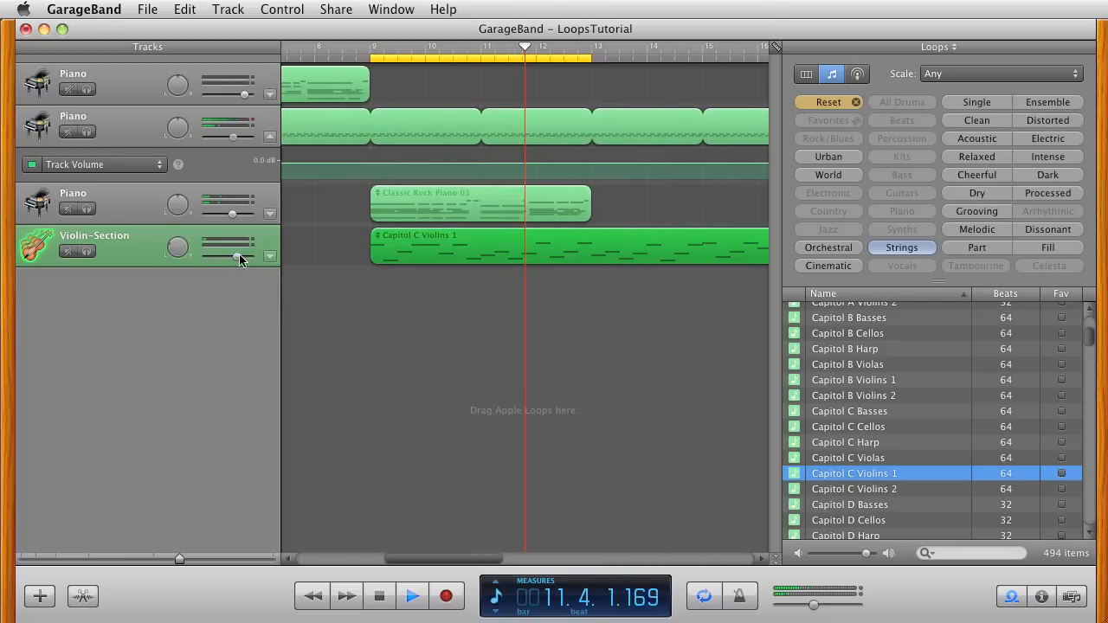
left_click_drag(234, 217, 239, 216)
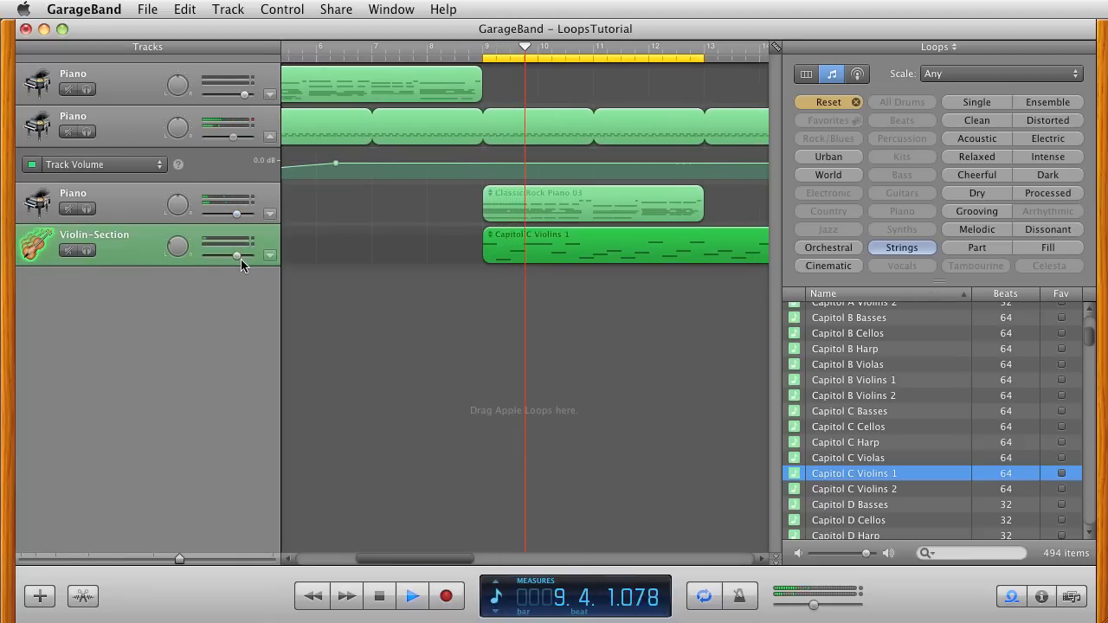
left_click_drag(240, 259, 239, 257)
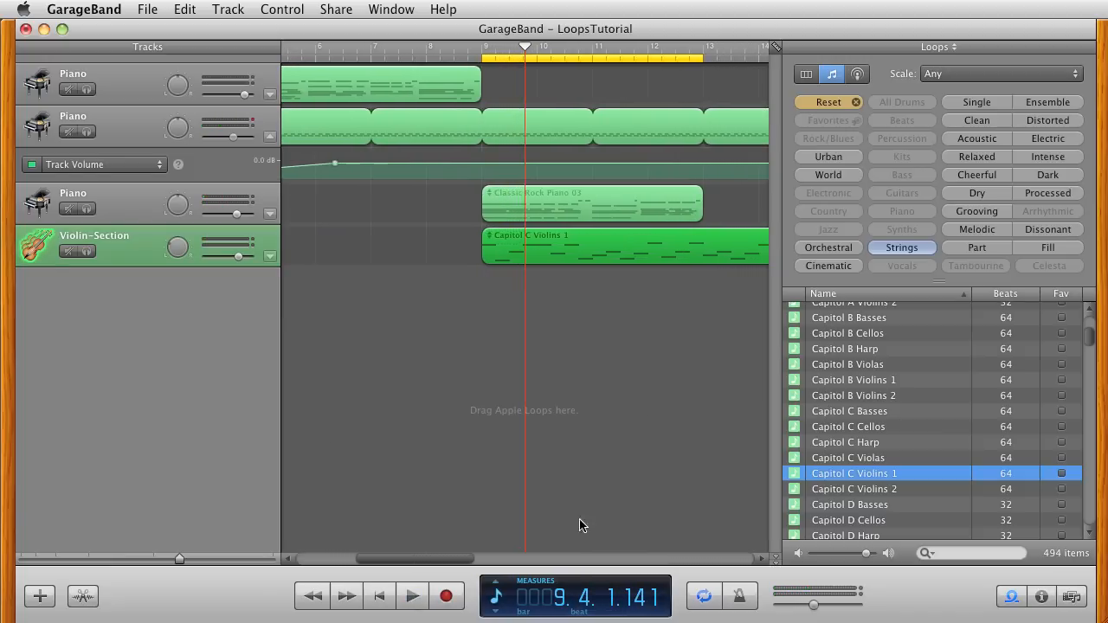
- Check the velocity of all notes in the Capitol C Violins 1 region and close the note editor
double_click(562, 251)
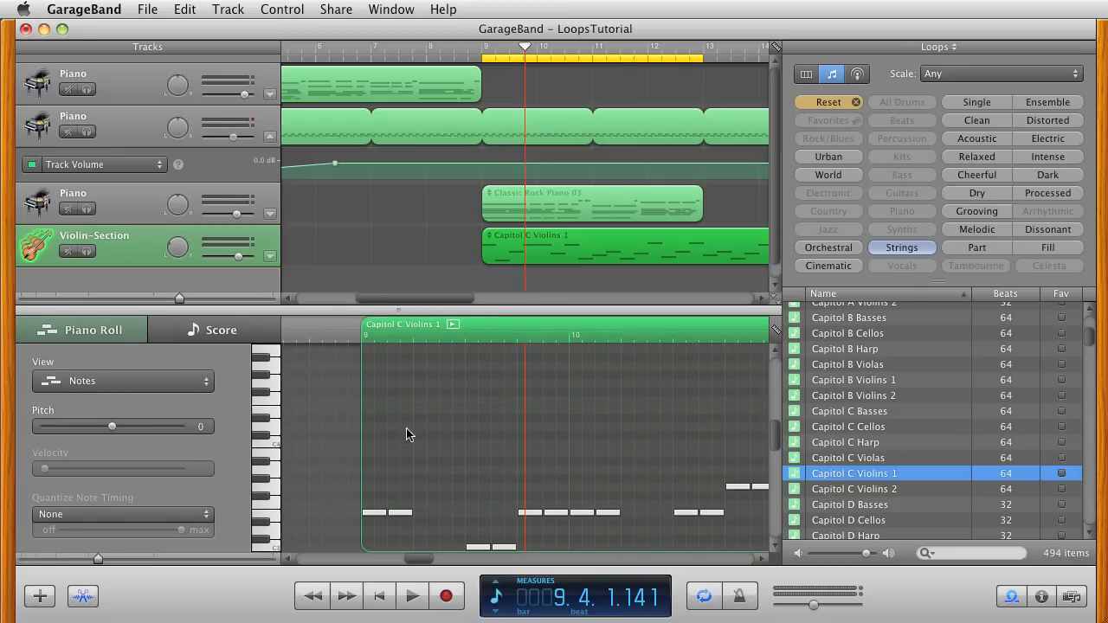
key("super+a")
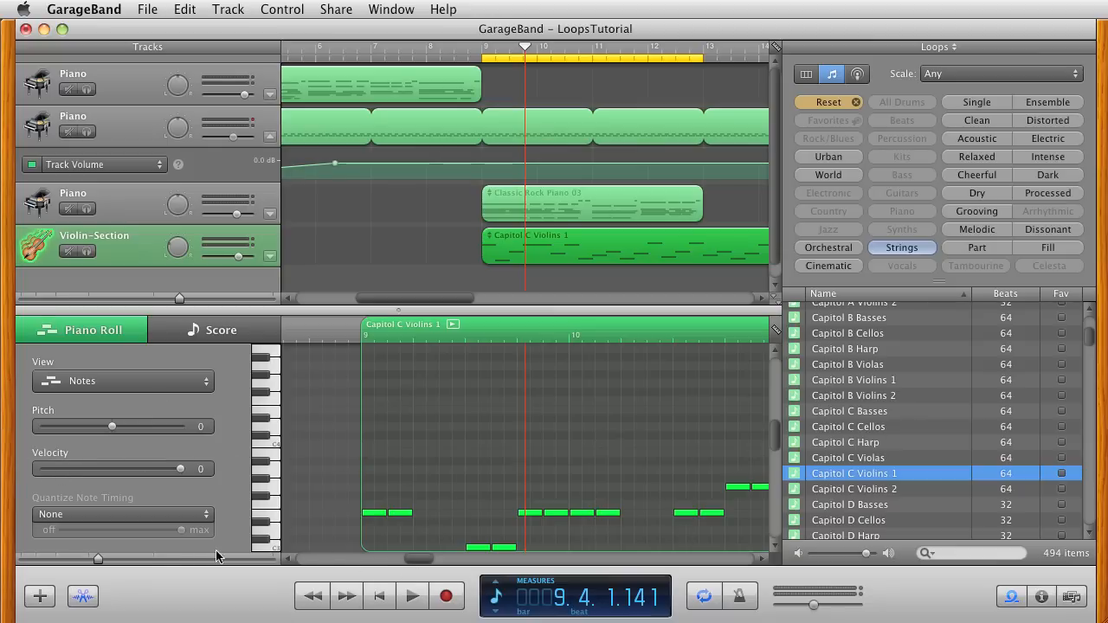
left_click(94, 598)
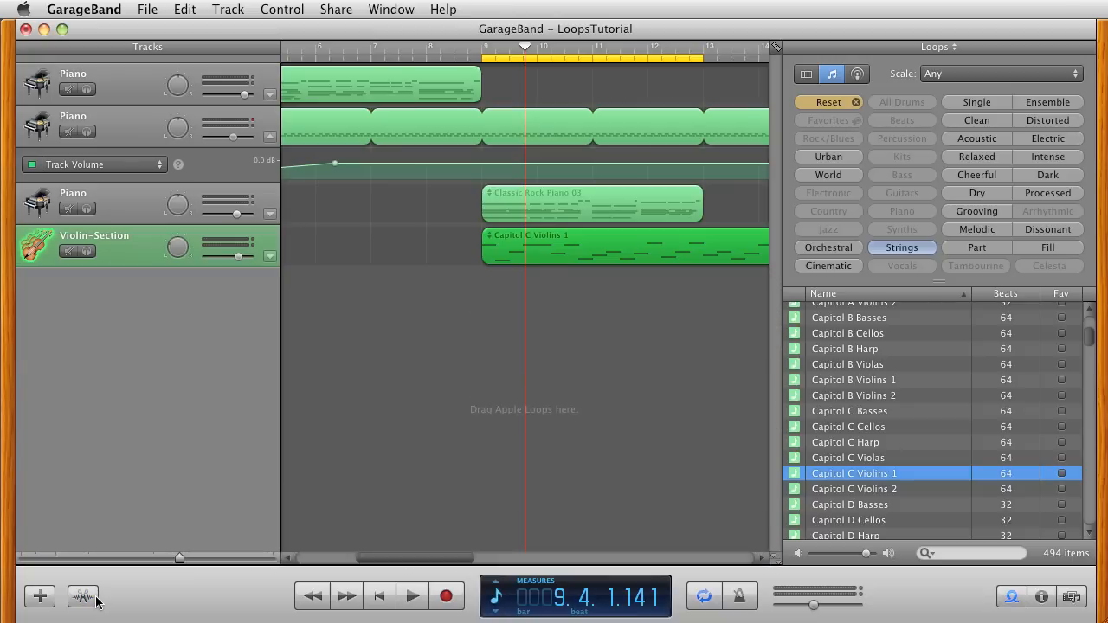
- Solo the Violin-Section track during playback and push the velocity of all Capitol C Violins 1 notes to the maximum
left_click(407, 604)
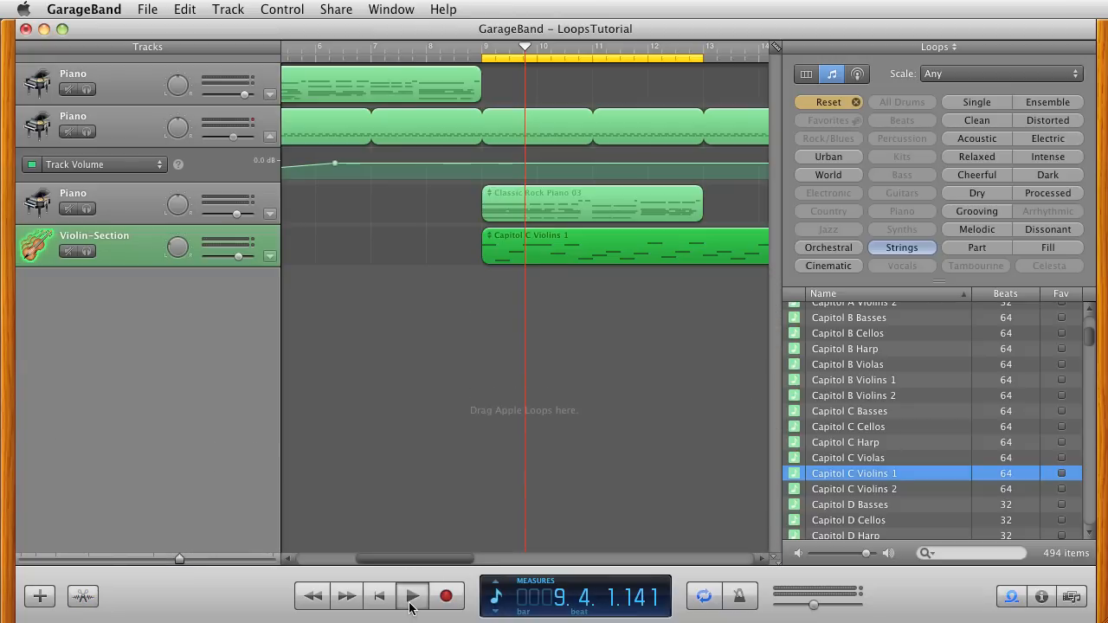
left_click(87, 252)
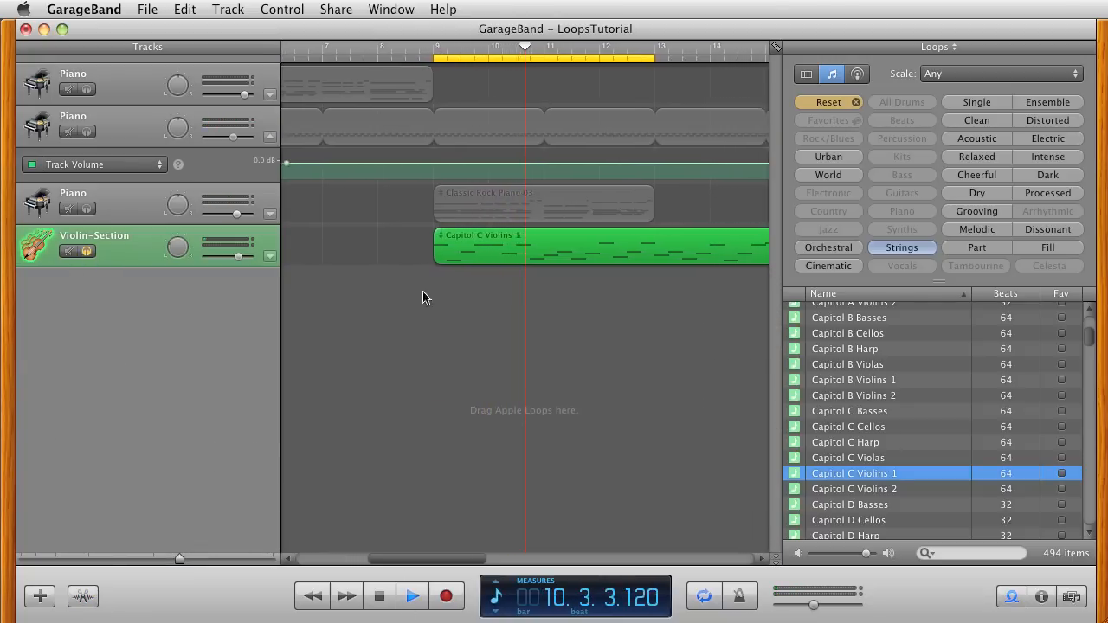
double_click(502, 246)
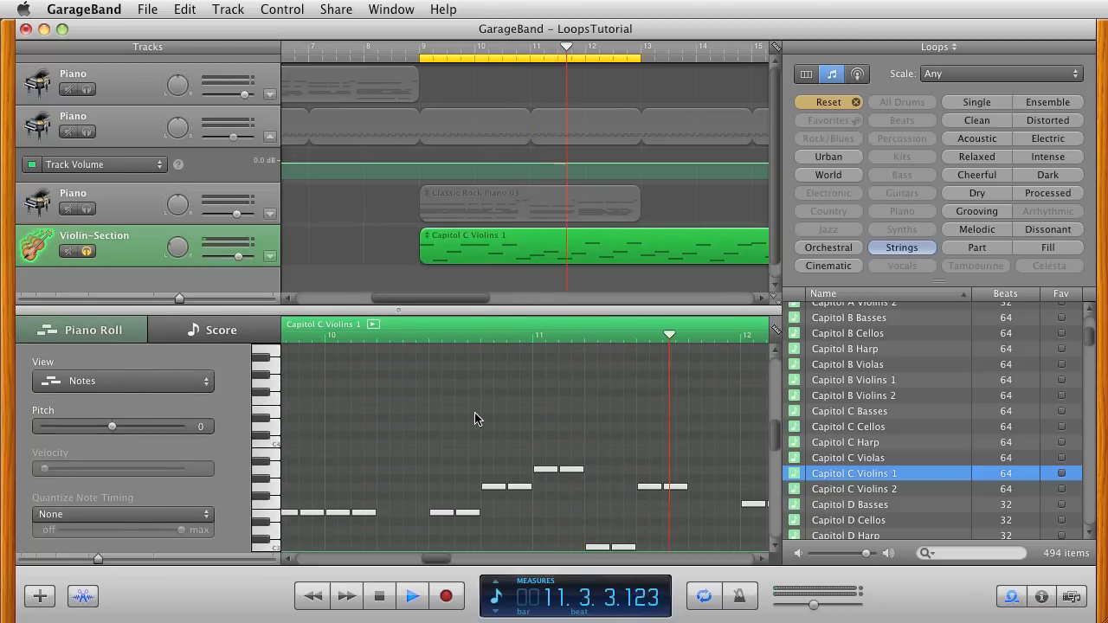
left_click(474, 419)
key("super+a")
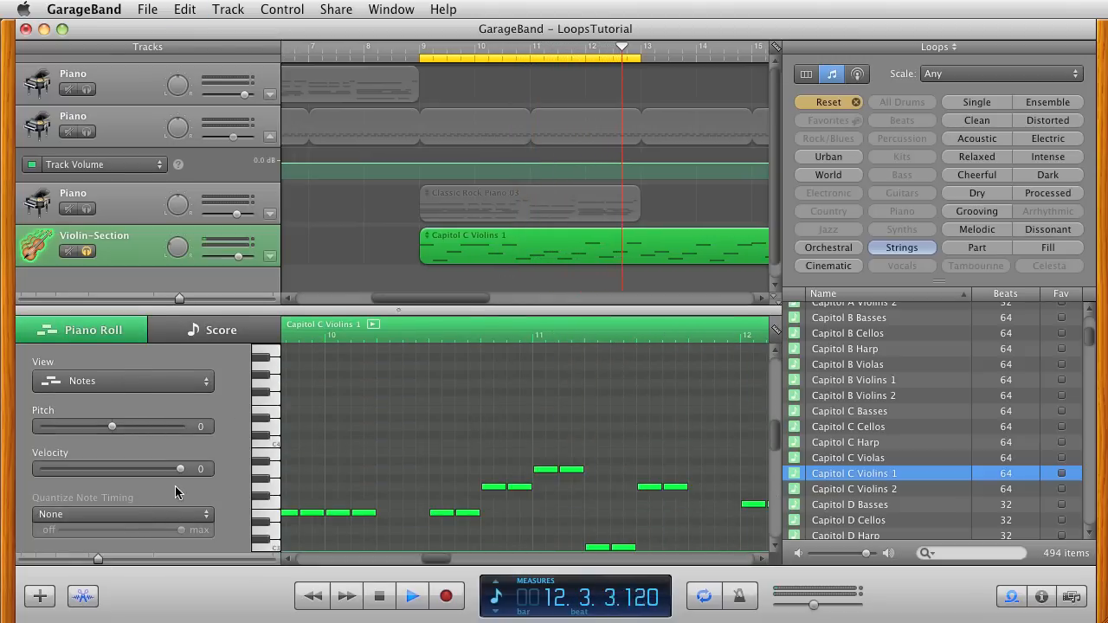
left_click_drag(181, 468, 304, 482)
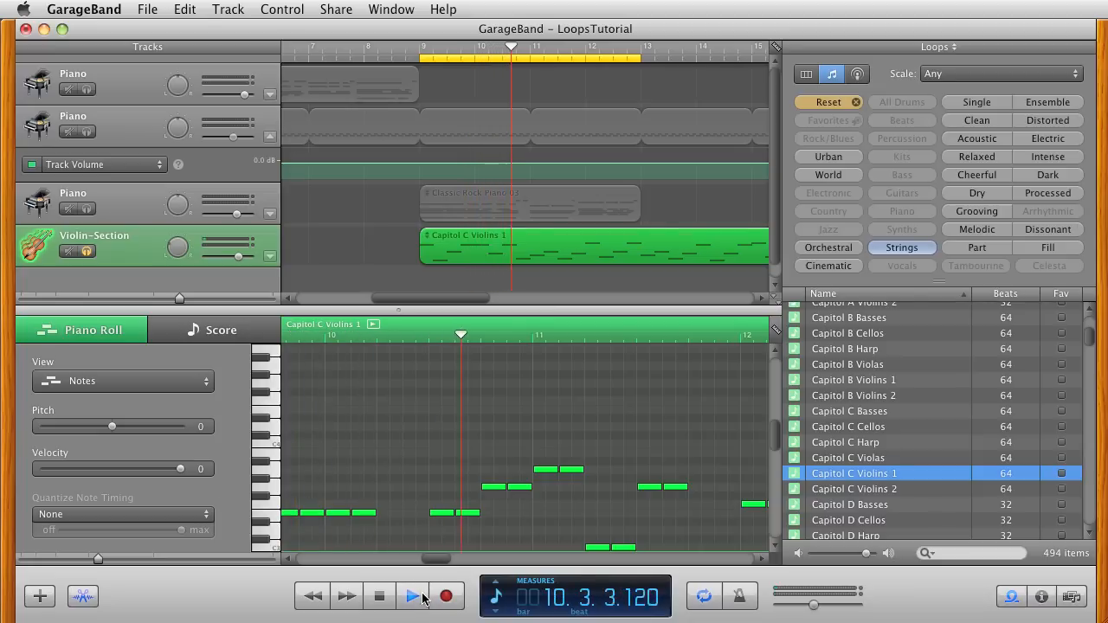
- Unsolo the Violin-Section track, audition the full mix with the note editor closed and stop playback
left_click(87, 251)
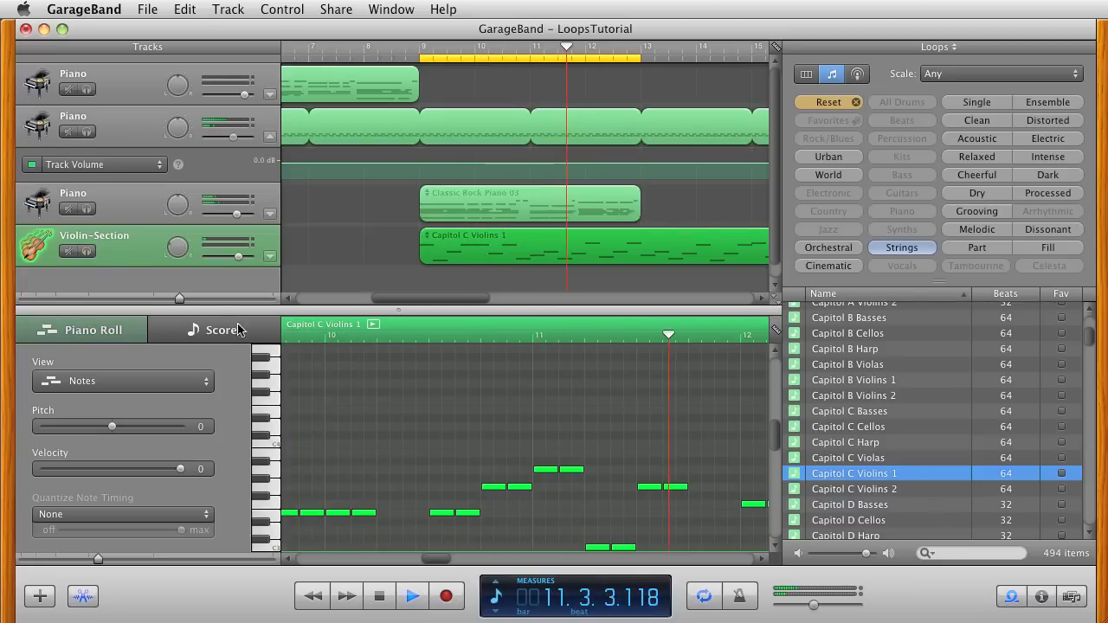
left_click(84, 595)
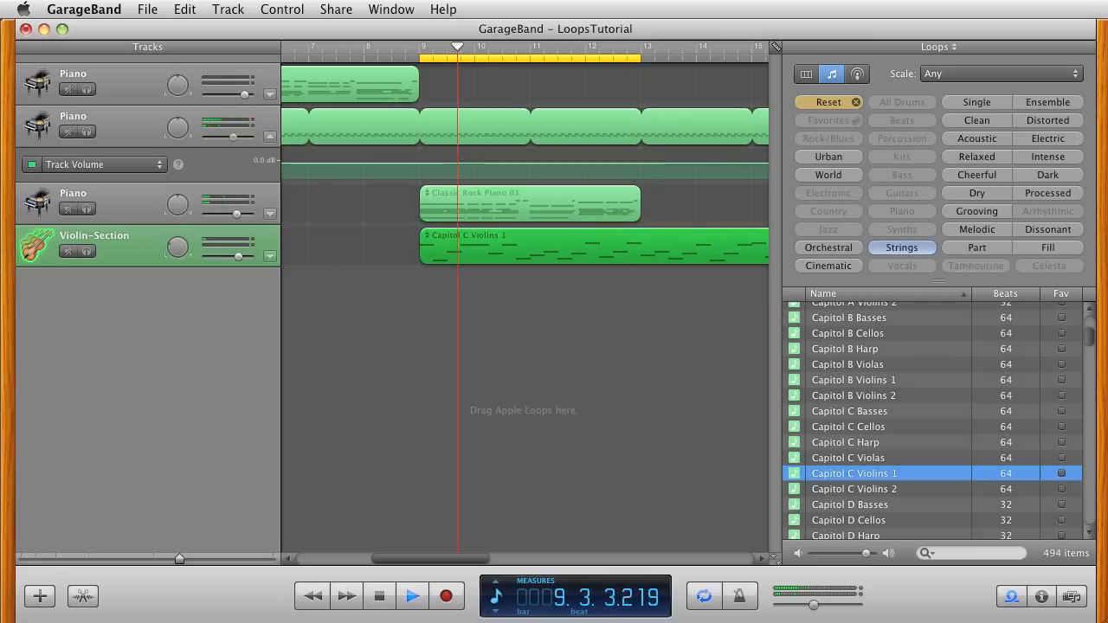
left_click(414, 596)
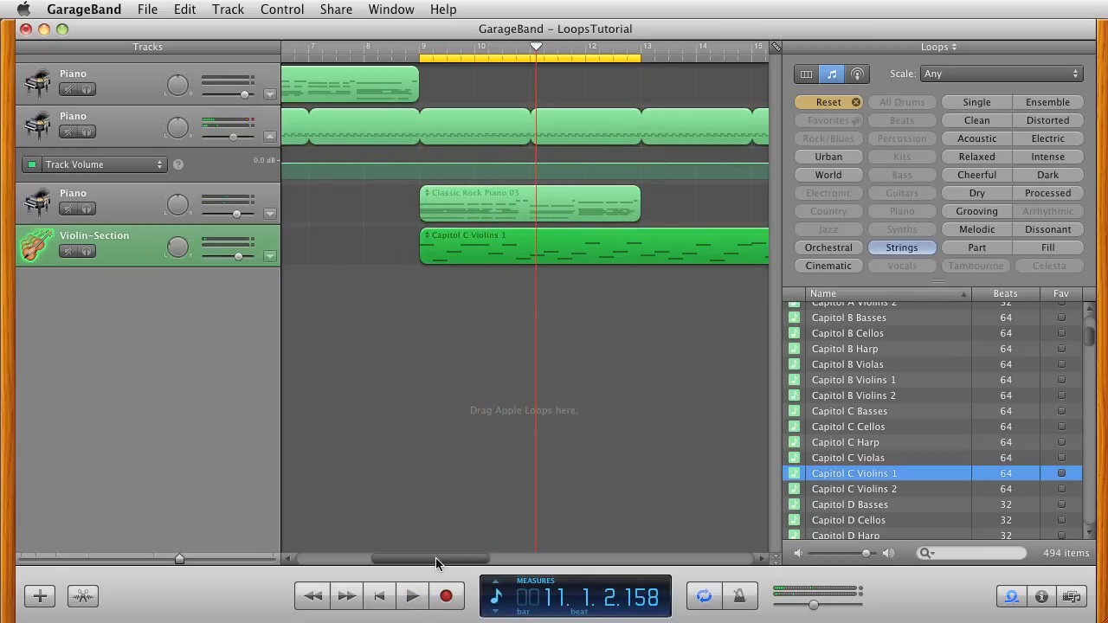
- Extend the start of the cycle region back to bar 1
left_click_drag(437, 563, 384, 559)
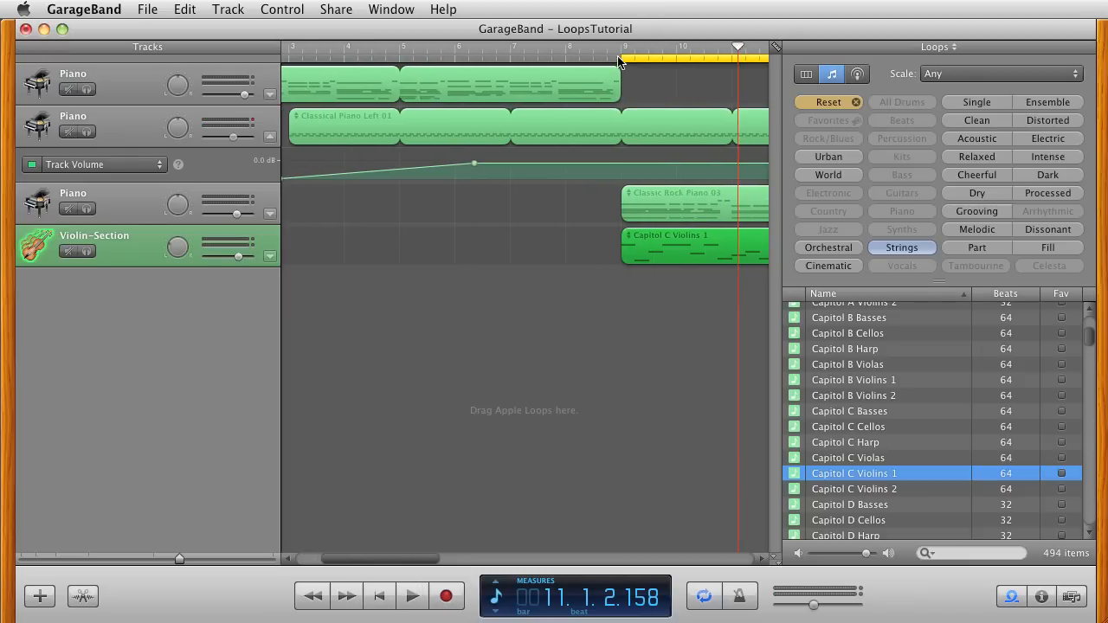
left_click_drag(620, 58, 3, 28)
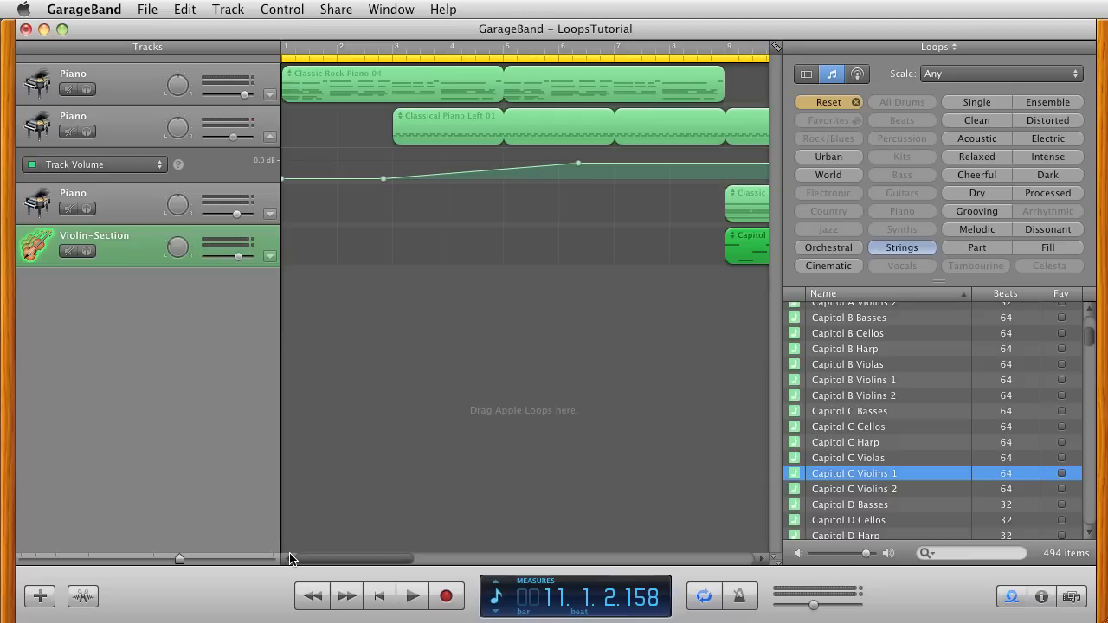
- Replace the Strings loop filter with Synths, select 80s Dance Bass Synth 06 and clear the Synths filter
left_click(908, 248)
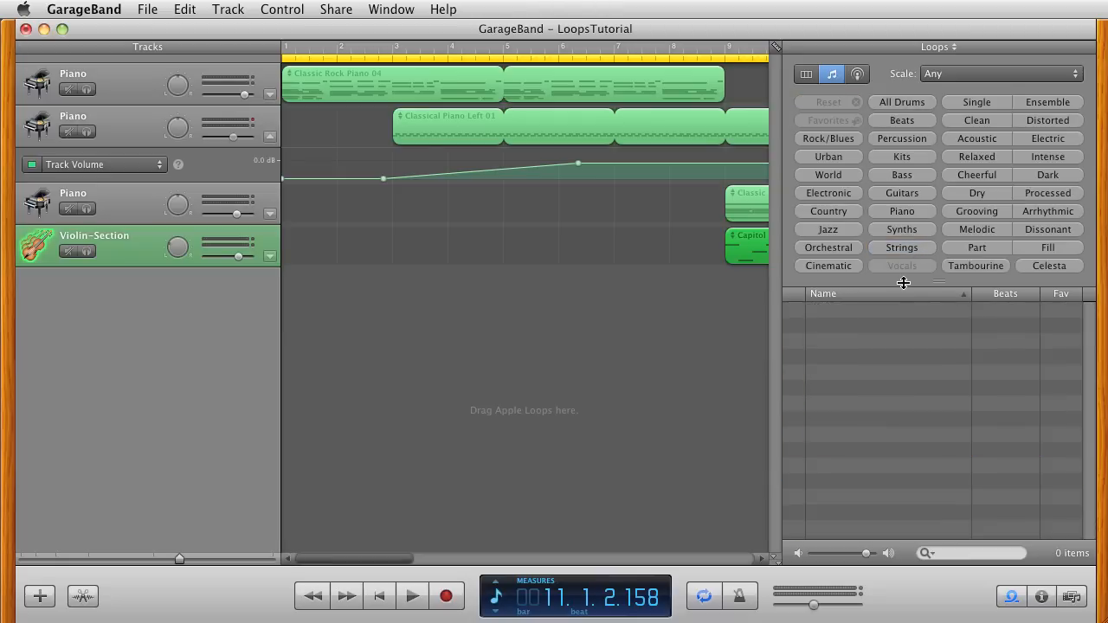
left_click(899, 229)
left_click(830, 311)
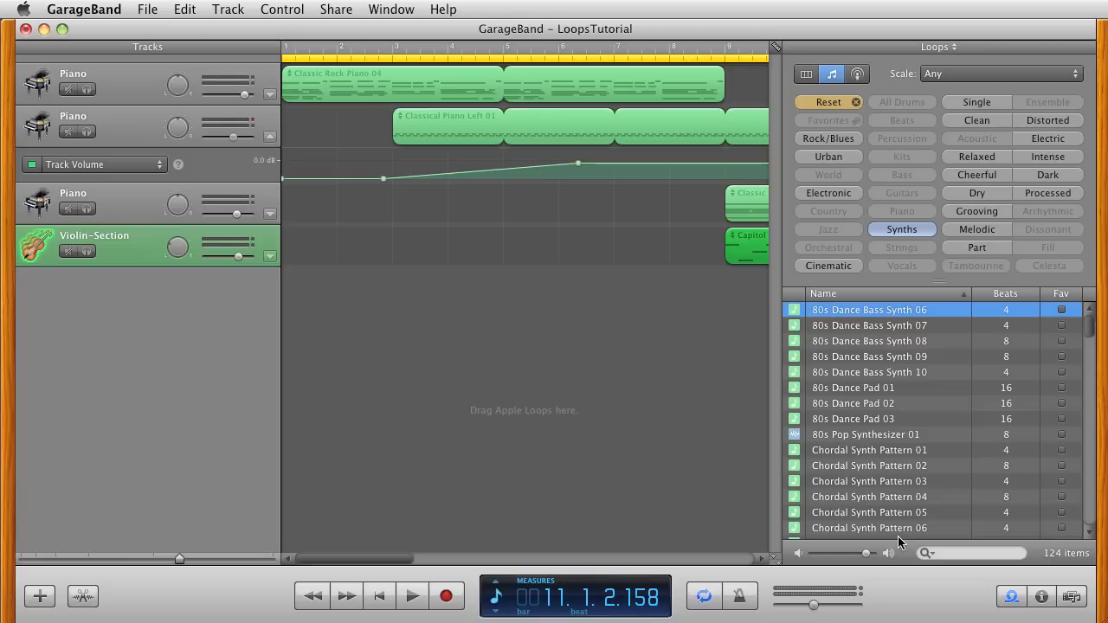
left_click(901, 230)
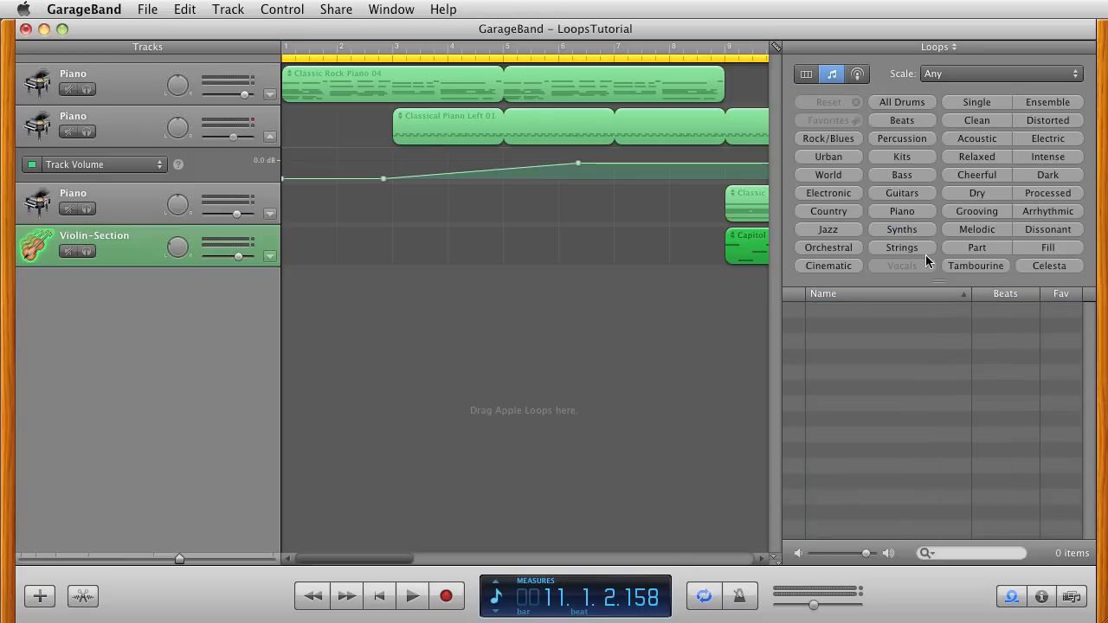
- Filter the loops by Guitars, audition Acoustic Noodling 02 and clear the Guitars filter
left_click(892, 199)
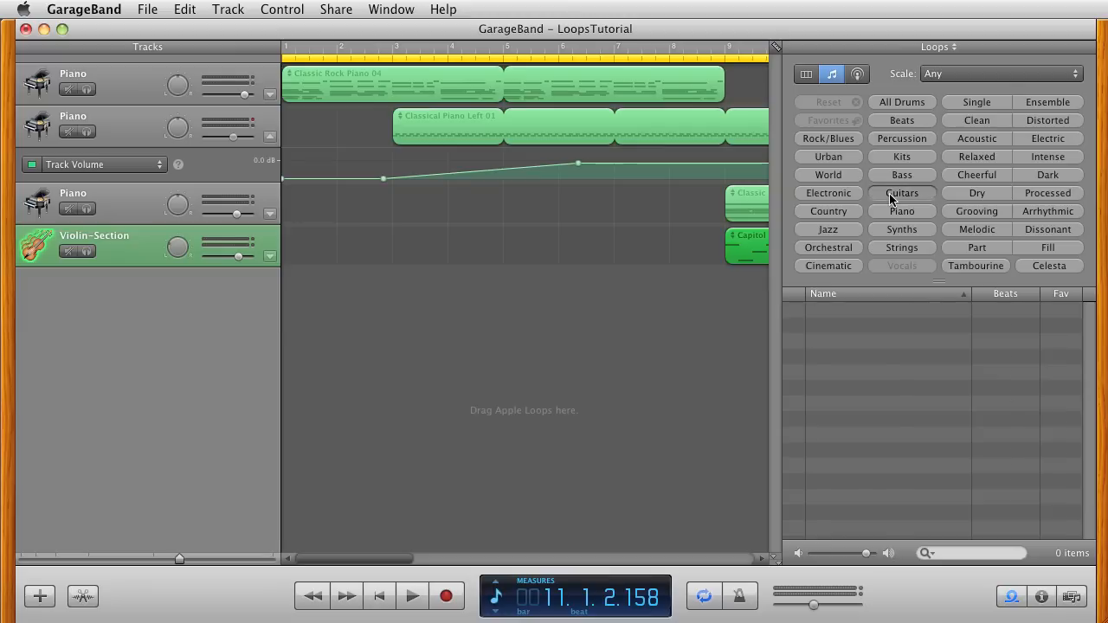
left_click(865, 310)
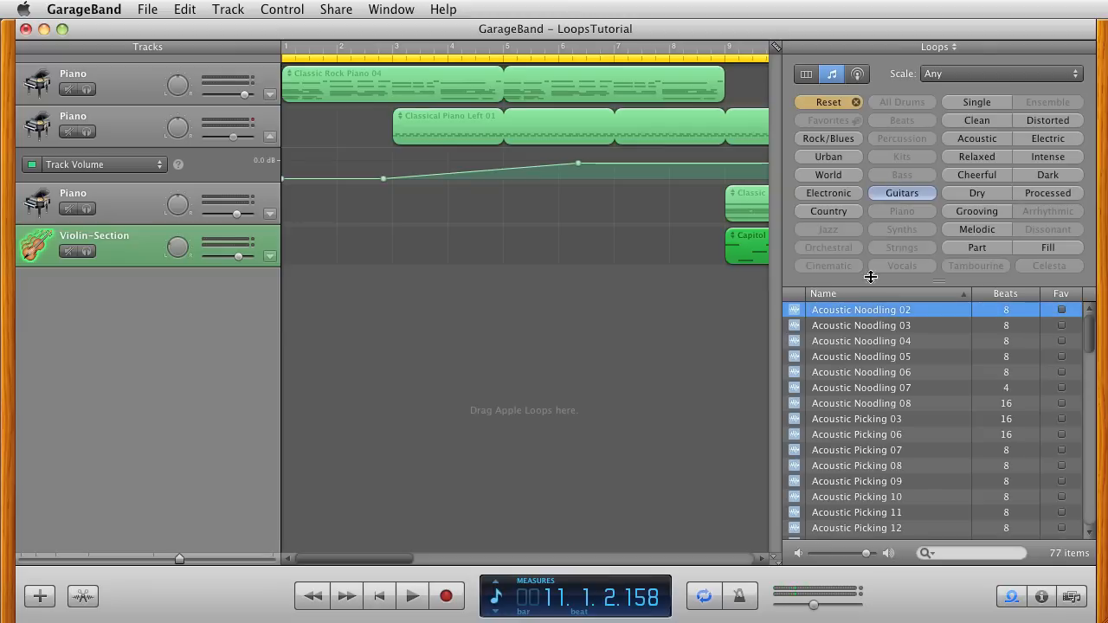
left_click(891, 198)
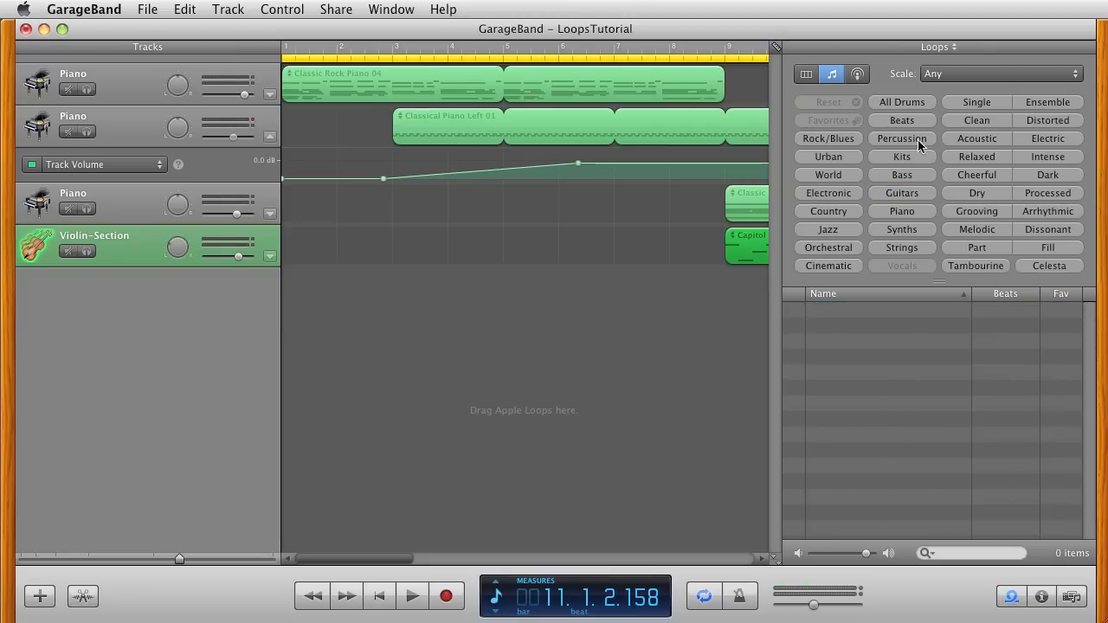
- Check the available loop scale options, then look at the loop browser's column view and return to the musical keyword view
left_click(952, 76)
left_click(962, 76)
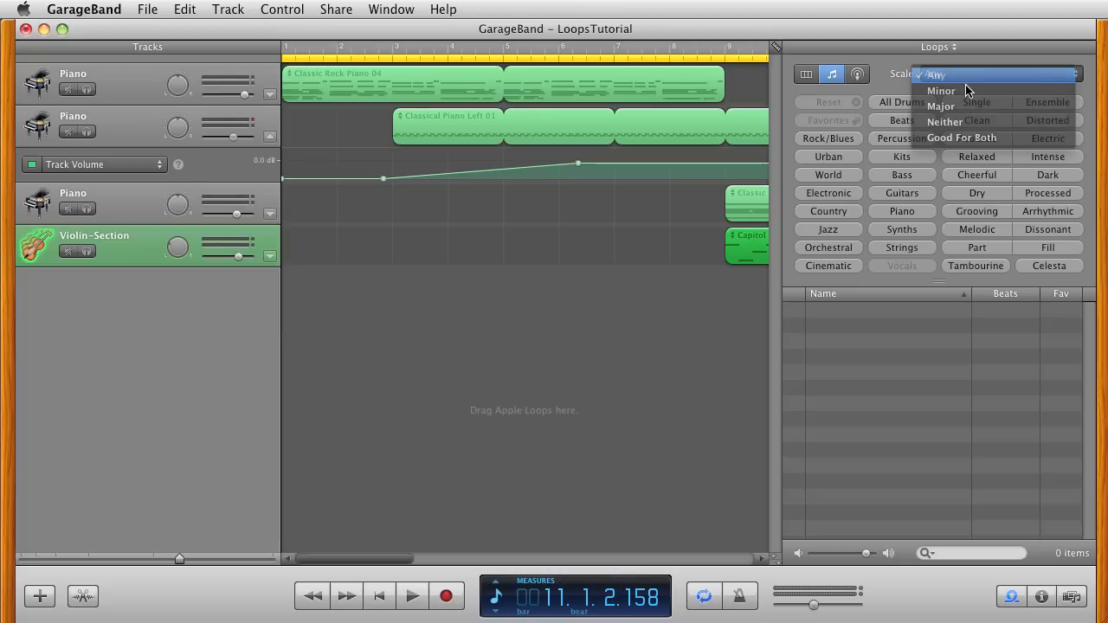
left_click(805, 75)
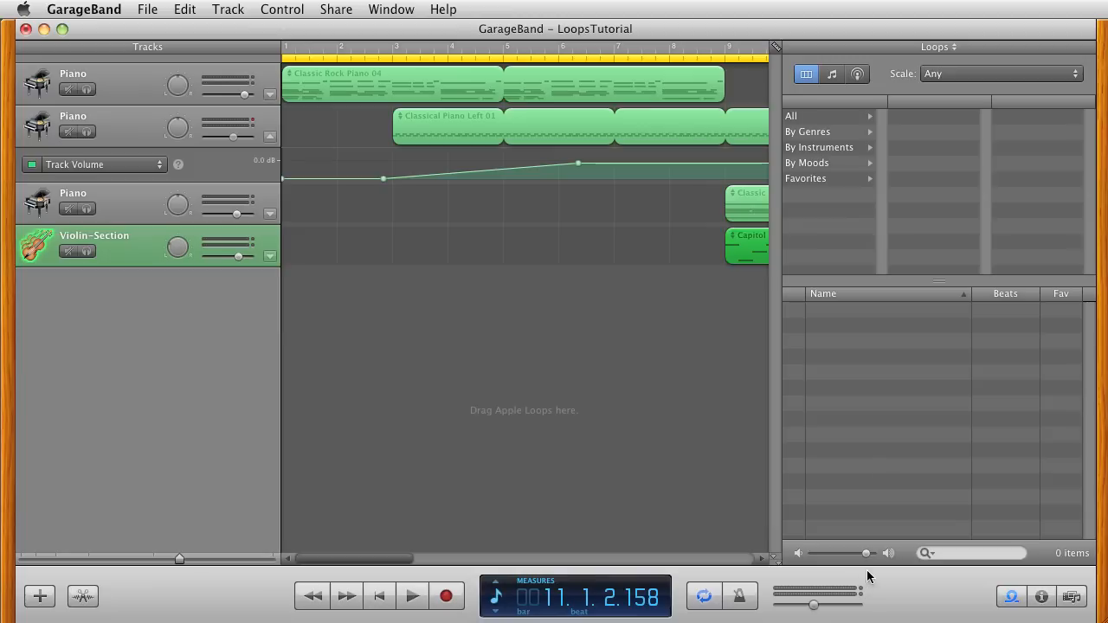
left_click(830, 74)
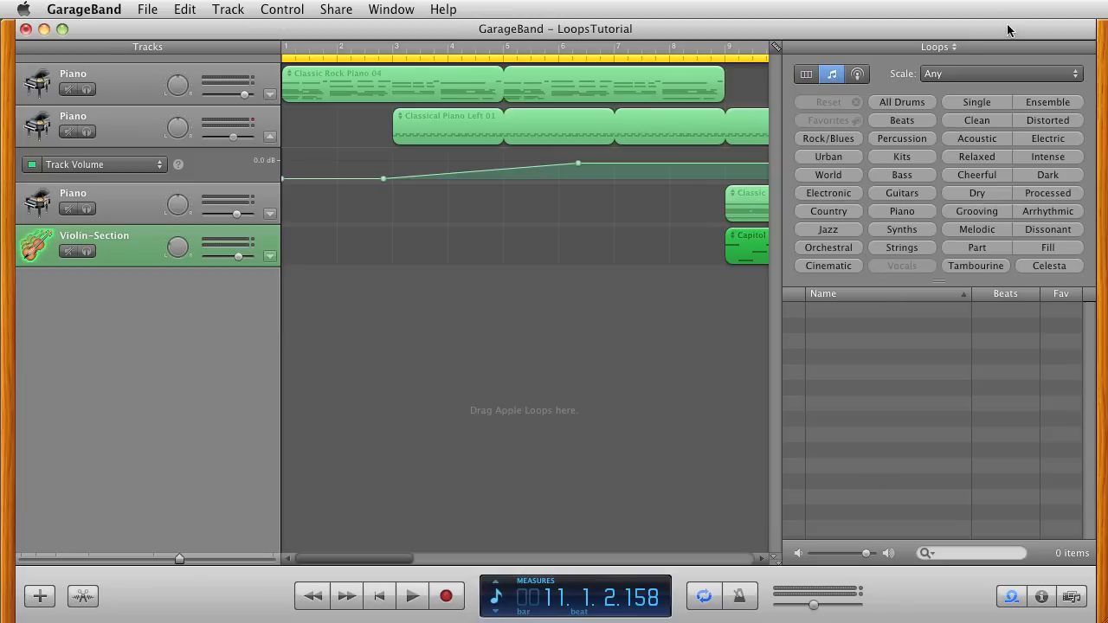
- Limit the loop browser to Jam Pack Symphony Orchestra and browse its Strings loops around the Capitol series
left_click(952, 50)
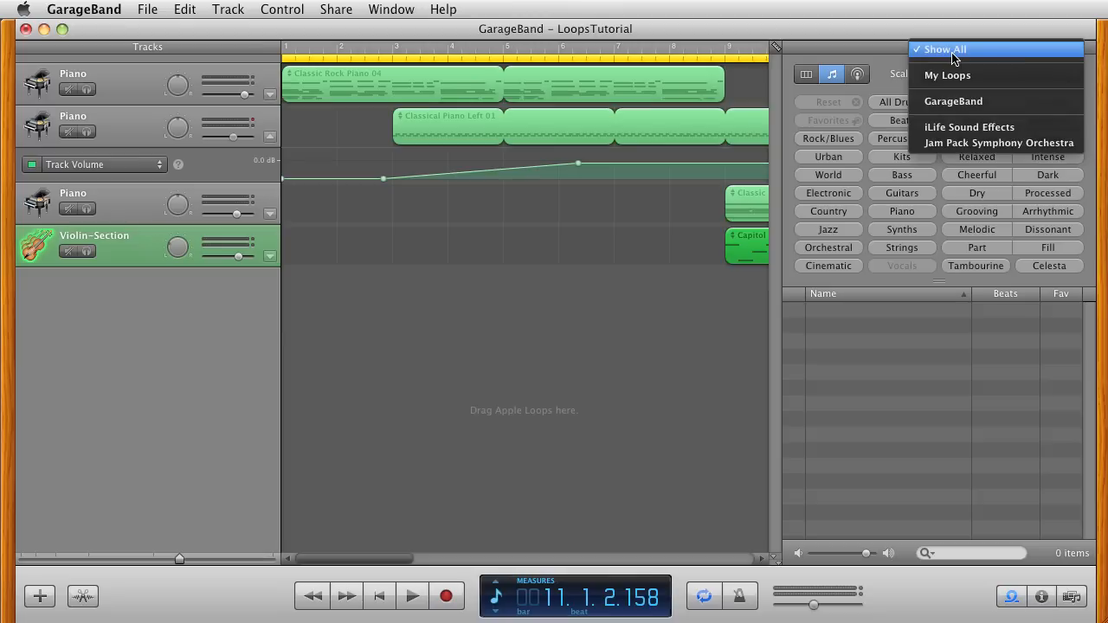
left_click(966, 143)
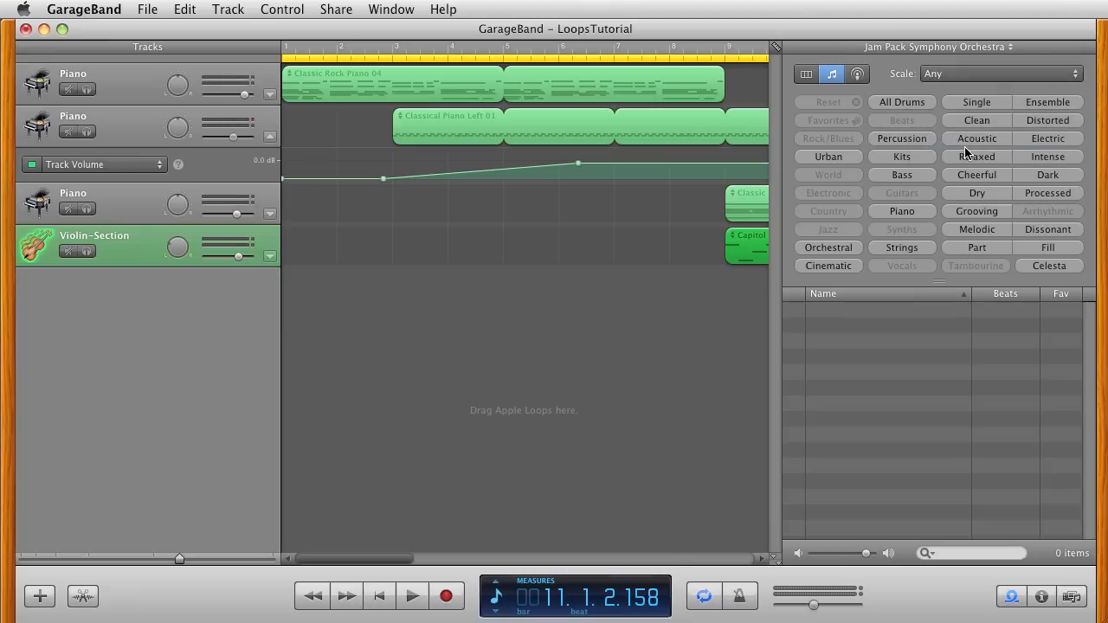
left_click(903, 248)
scroll(862, 439, "down", 10)
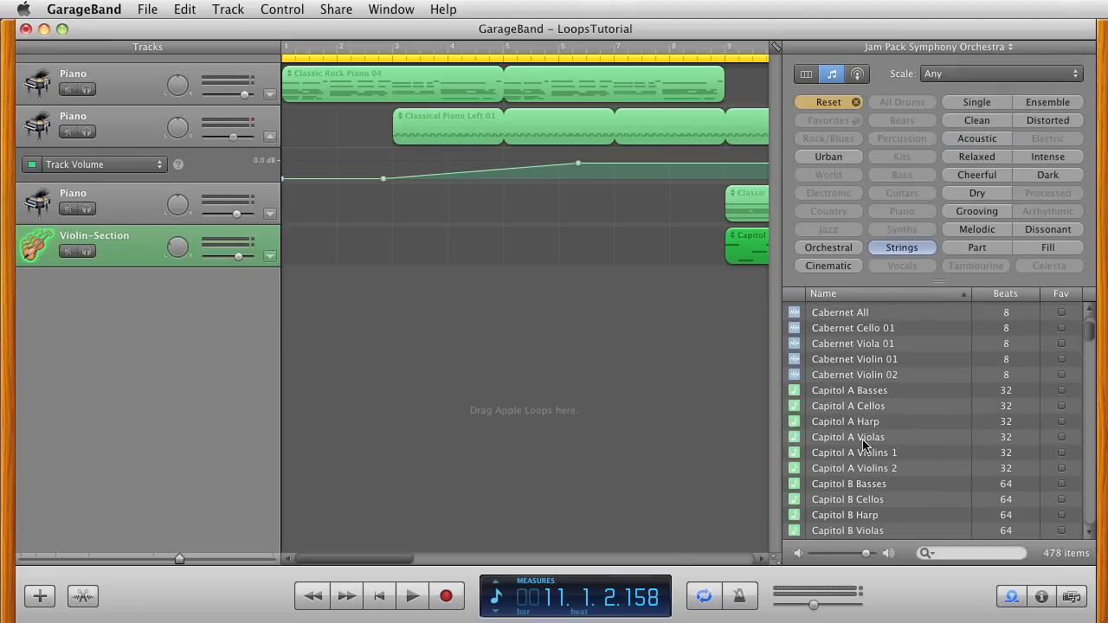
scroll(862, 439, "down", 5)
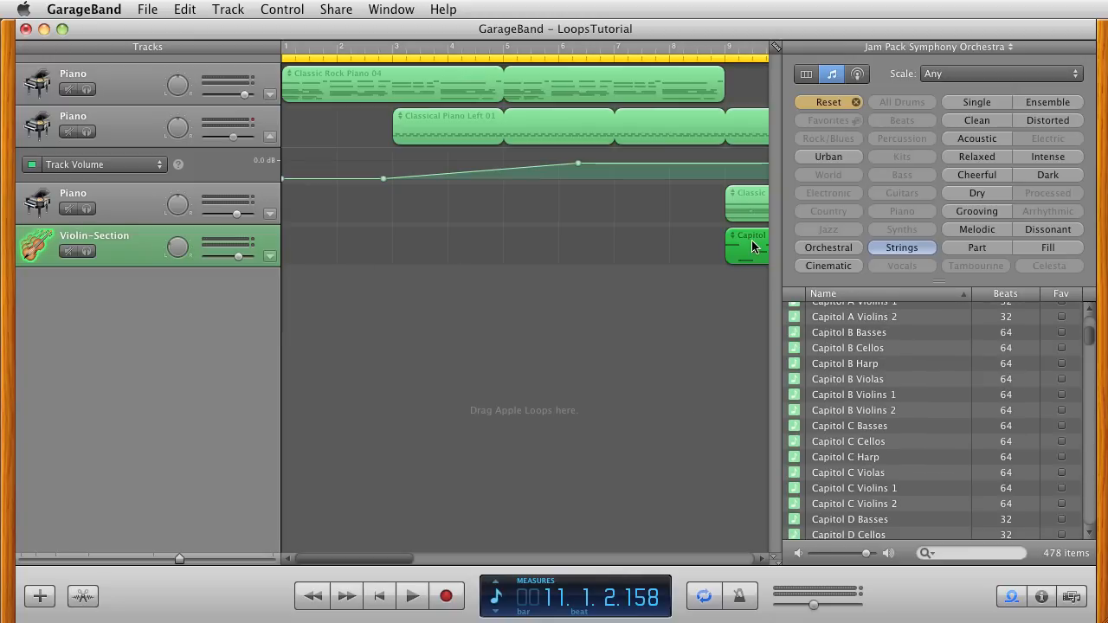
left_click_drag(382, 559, 436, 561)
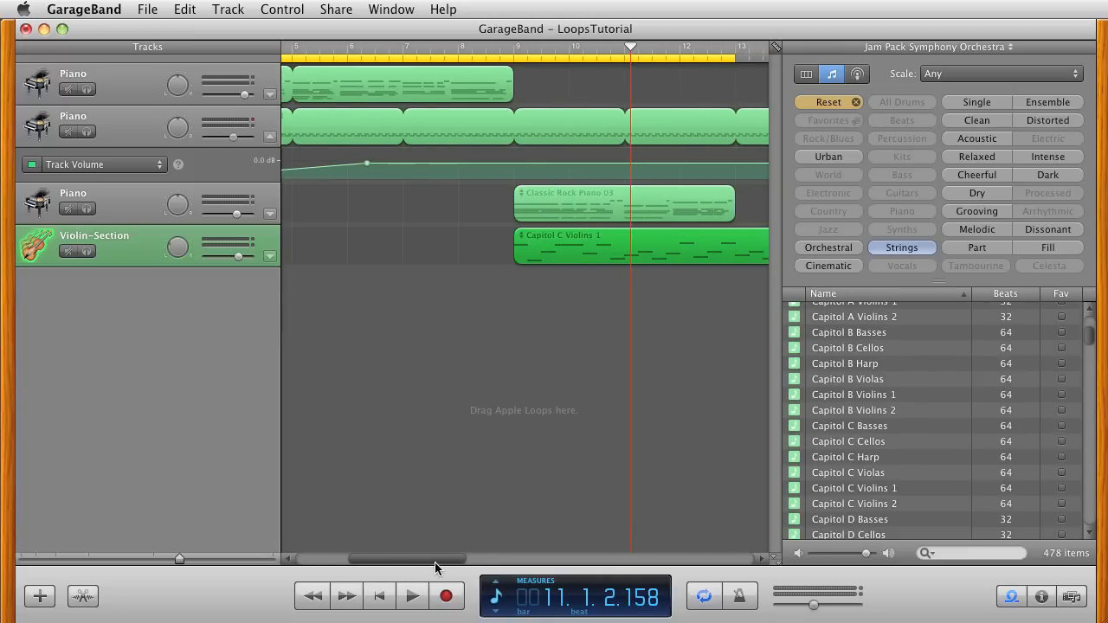
scroll(841, 468, "up", 15)
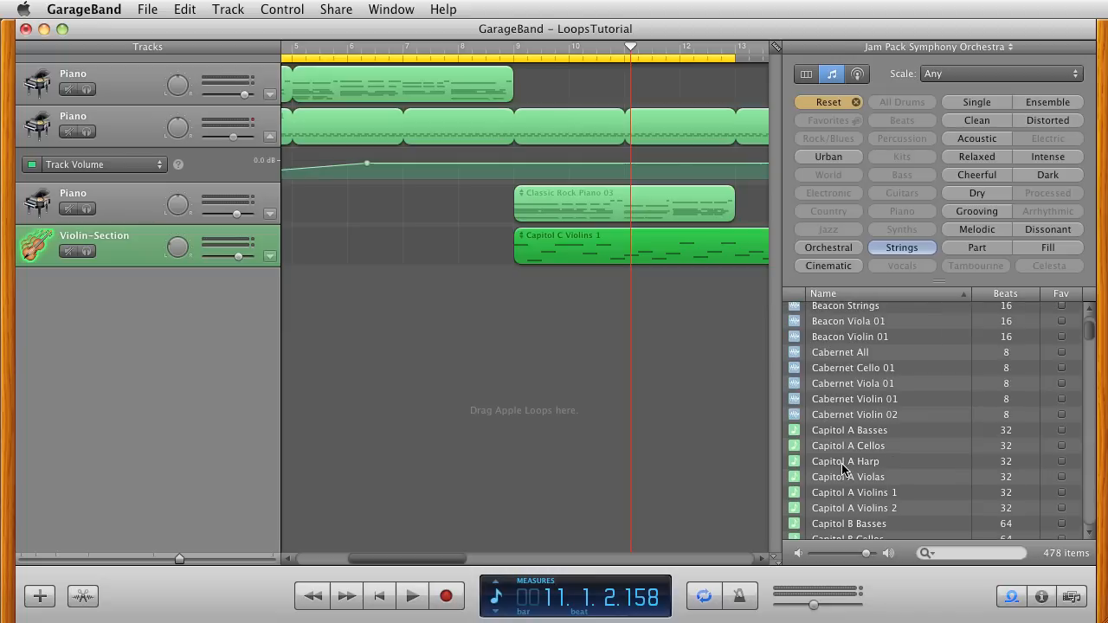
- Replace the Strings filter with Orchestral, audition the Academy All loop and clear the Orchestral filter
left_click(905, 247)
left_click(799, 250)
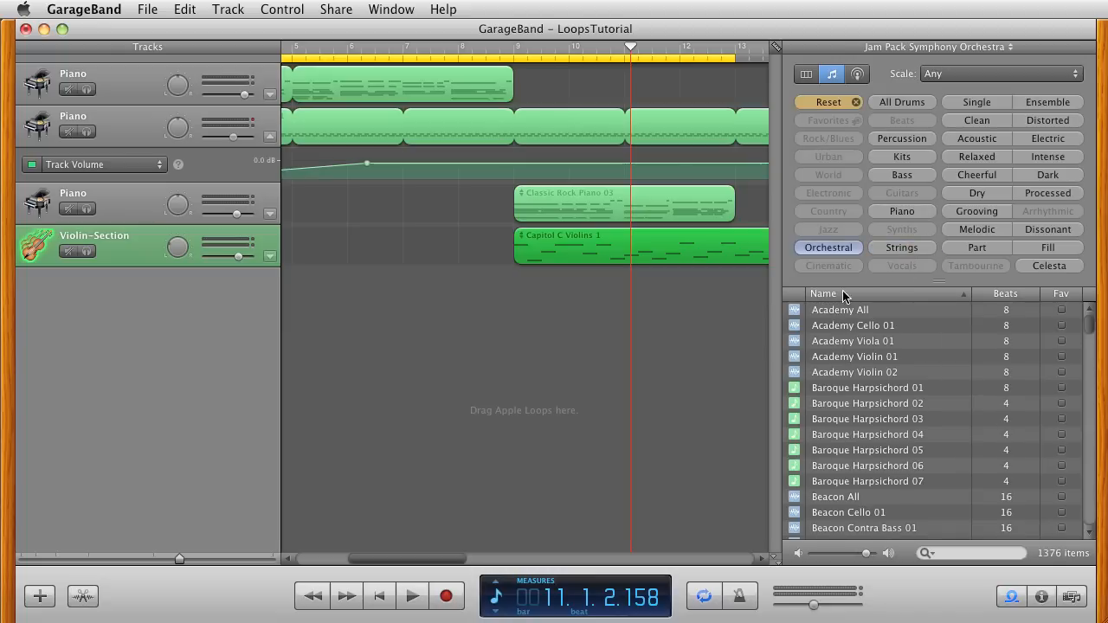
left_click(848, 312)
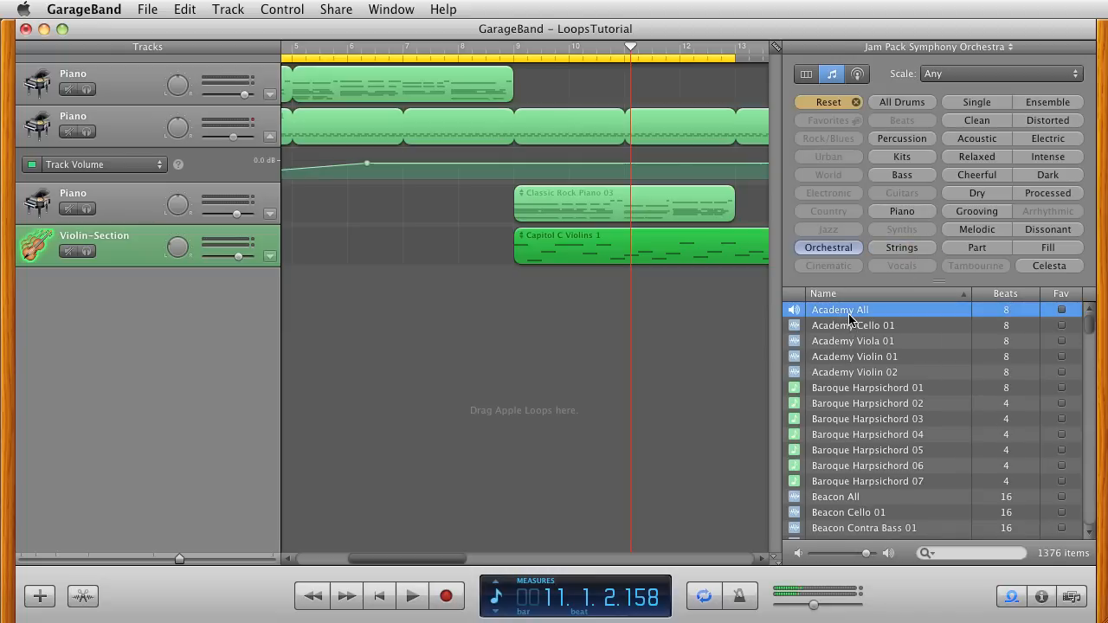
left_click(848, 318)
left_click(850, 248)
- Switch the loop browser's source to GarageBand, audition Classic Rock Beat 04 under the Kits filter and reset the filters
left_click(943, 47)
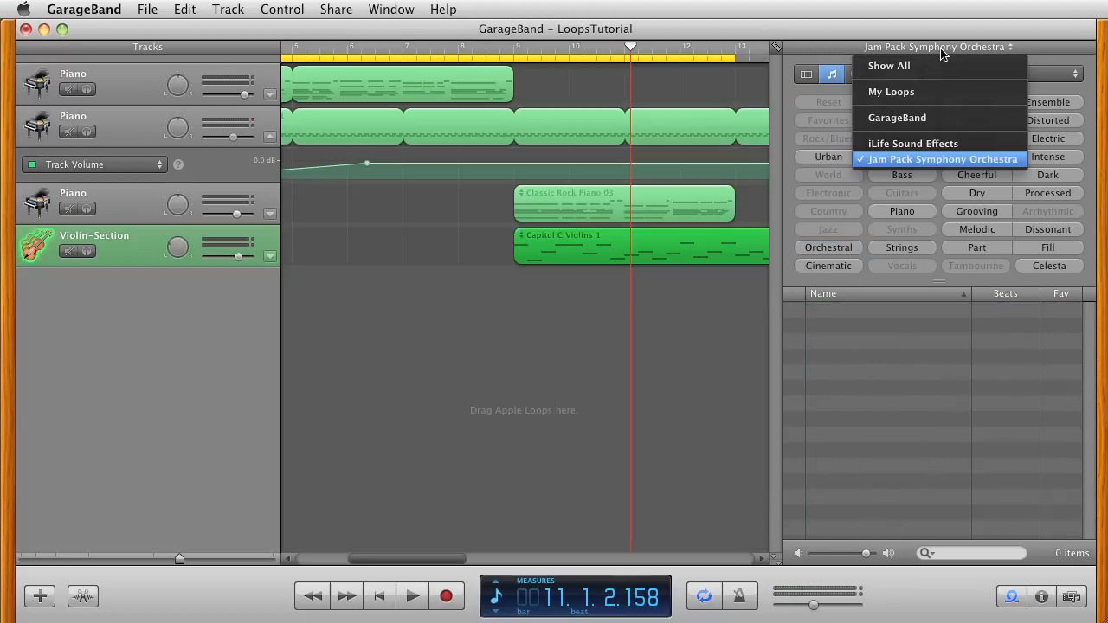
left_click(919, 118)
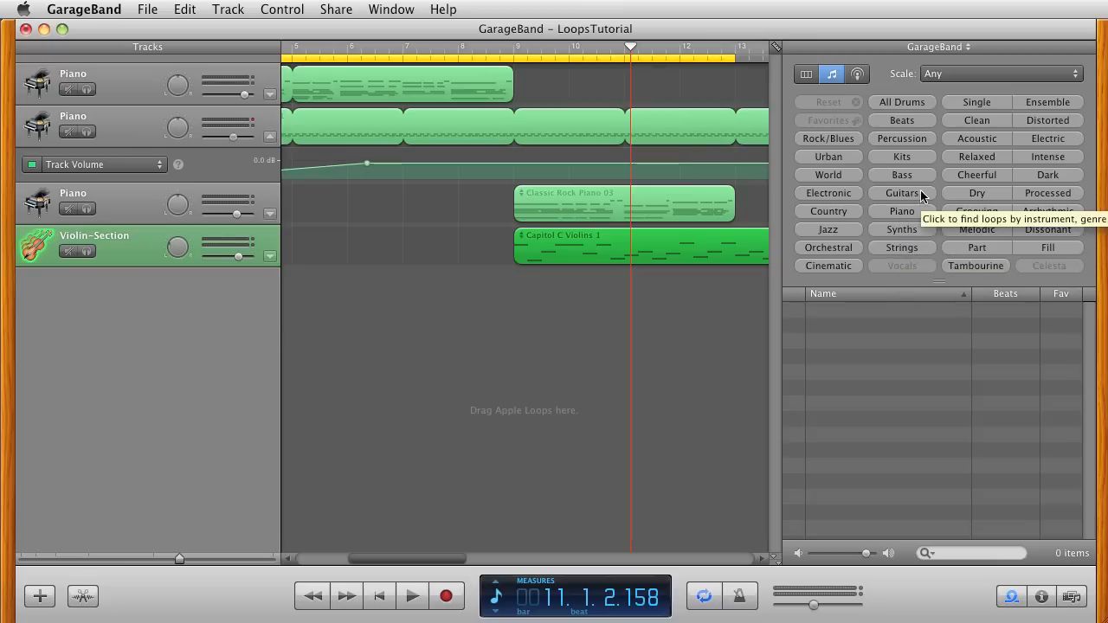
left_click(902, 157)
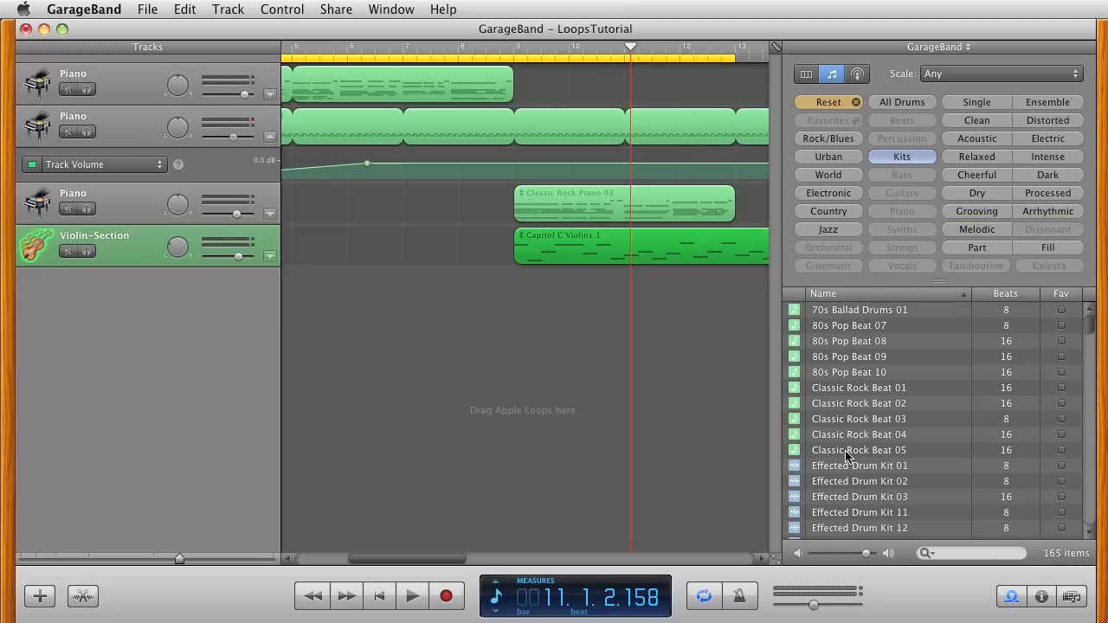
left_click(832, 436)
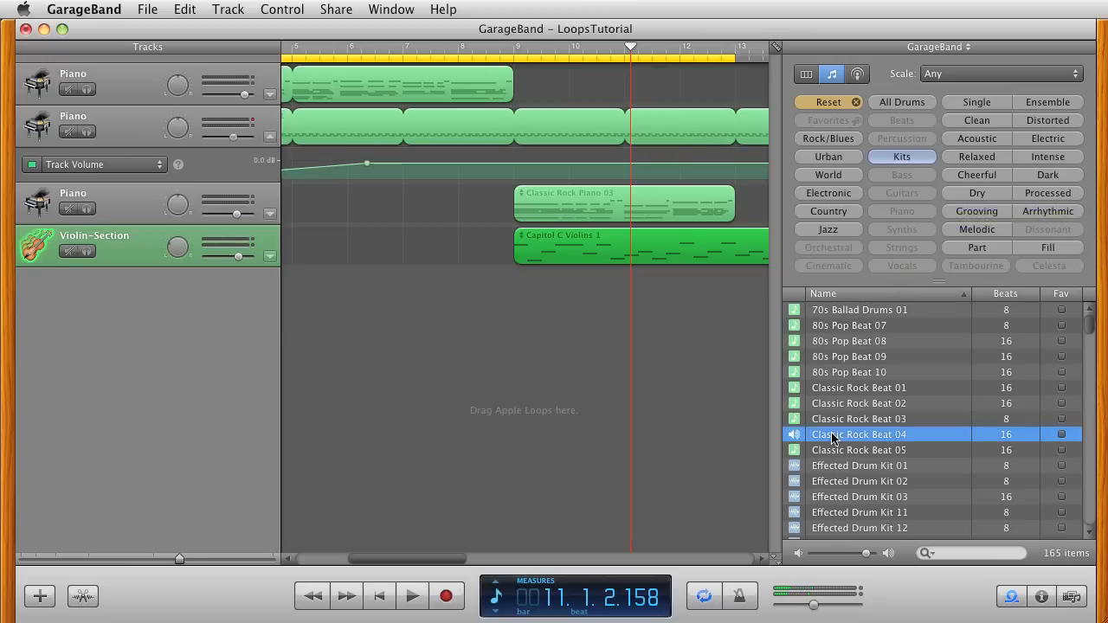
left_click(832, 436)
left_click(852, 103)
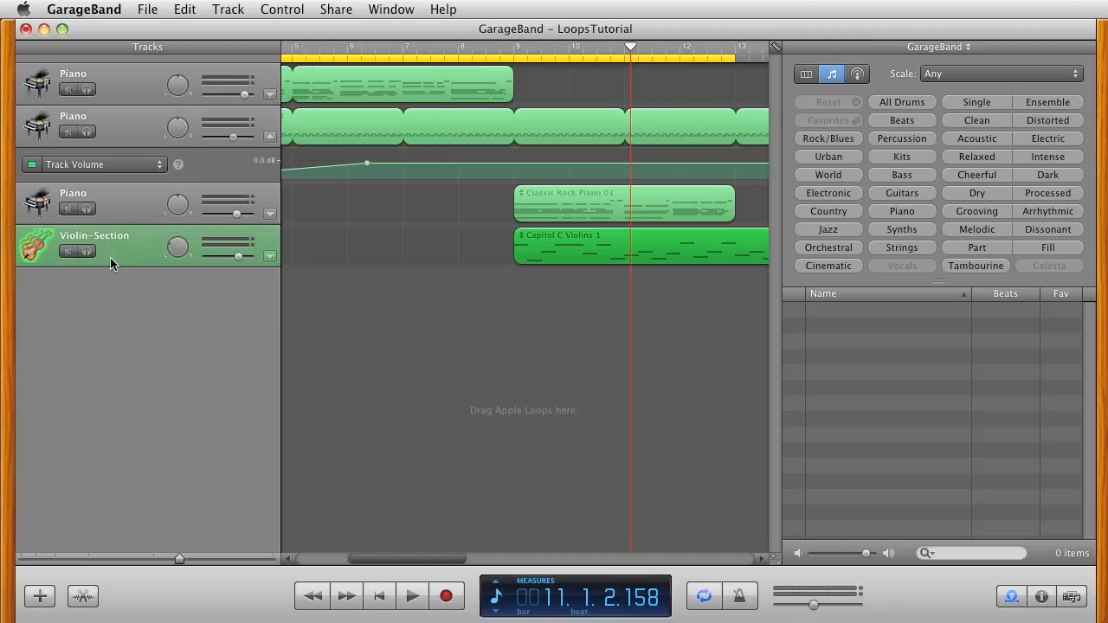
- Show the master track, add a master volume point at bar 3, lower the starting point to about -10.9 dB and audition the fade-in
left_click(223, 9)
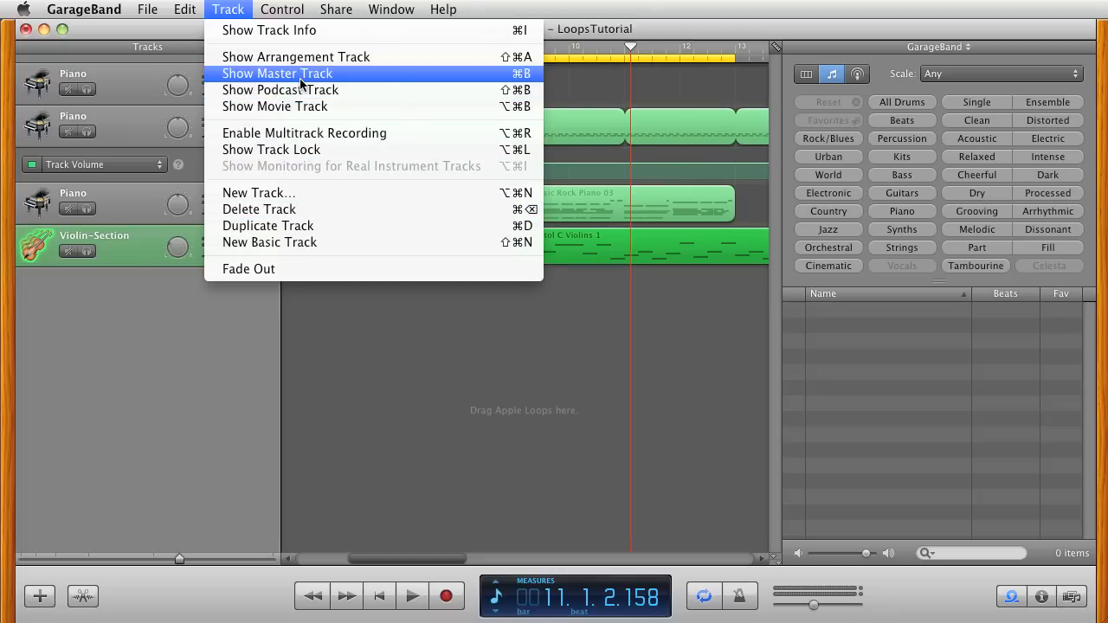
left_click(301, 75)
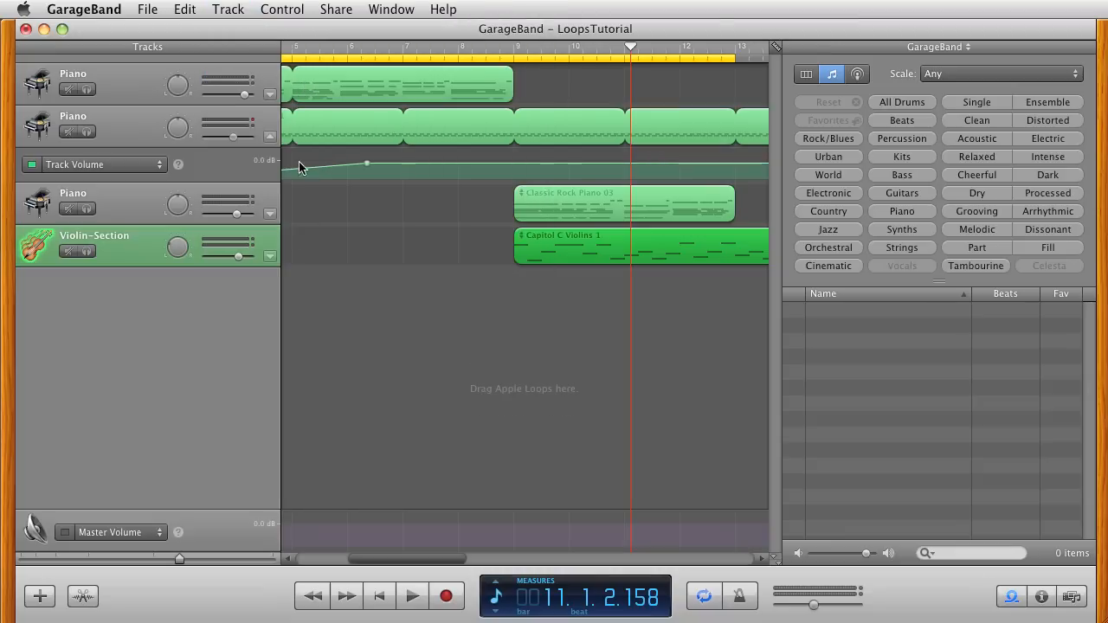
left_click_drag(386, 563, 333, 563)
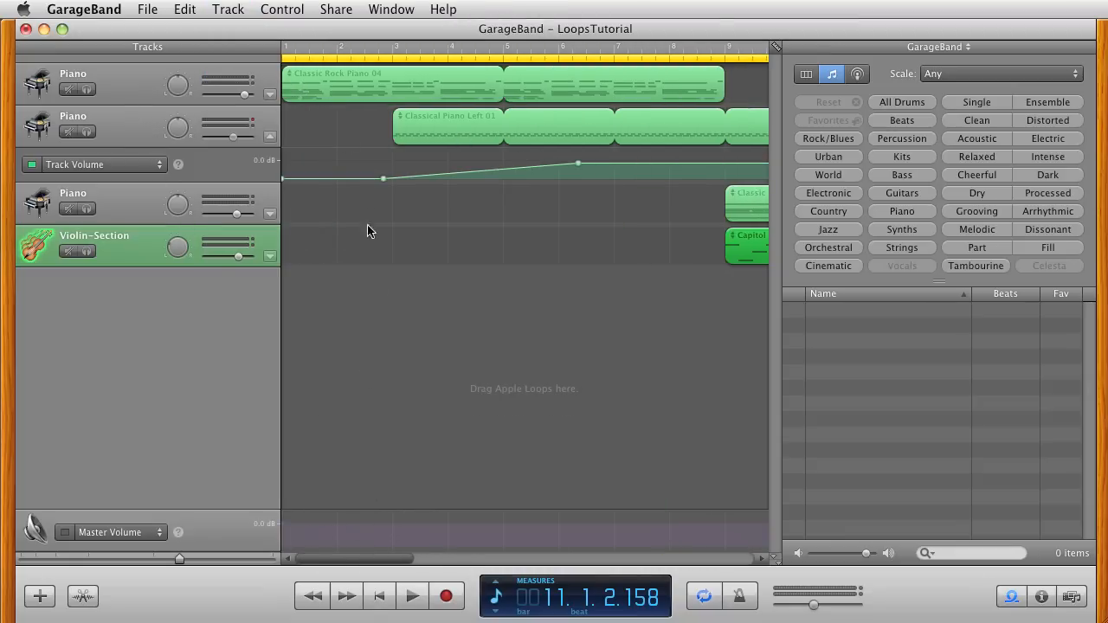
left_click(392, 526)
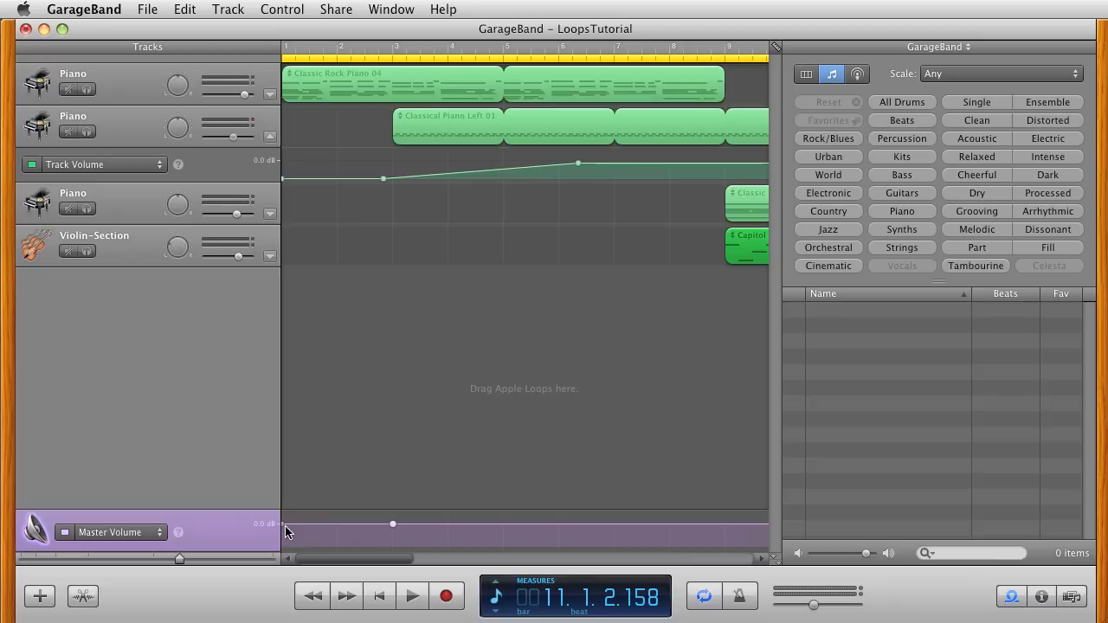
left_click_drag(281, 525, 281, 538)
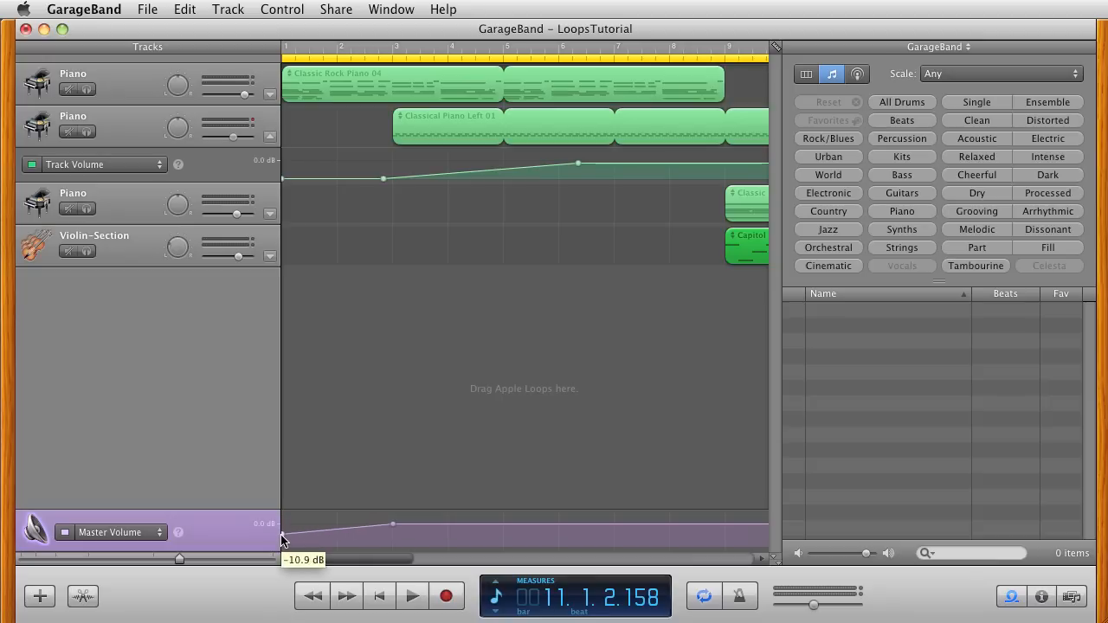
left_click(411, 595)
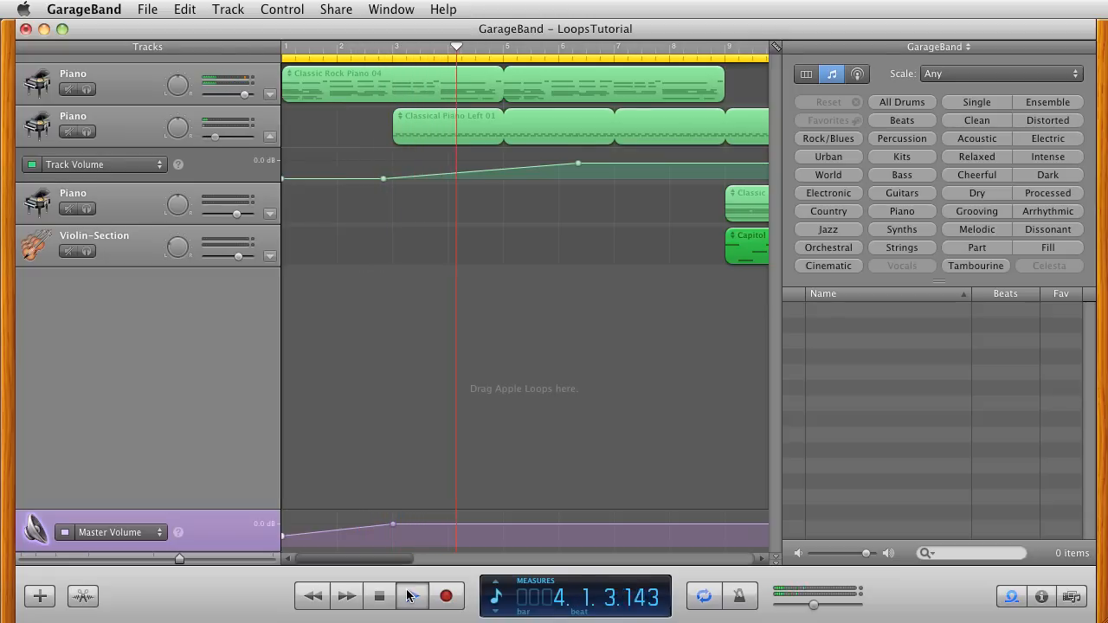
left_click(410, 595)
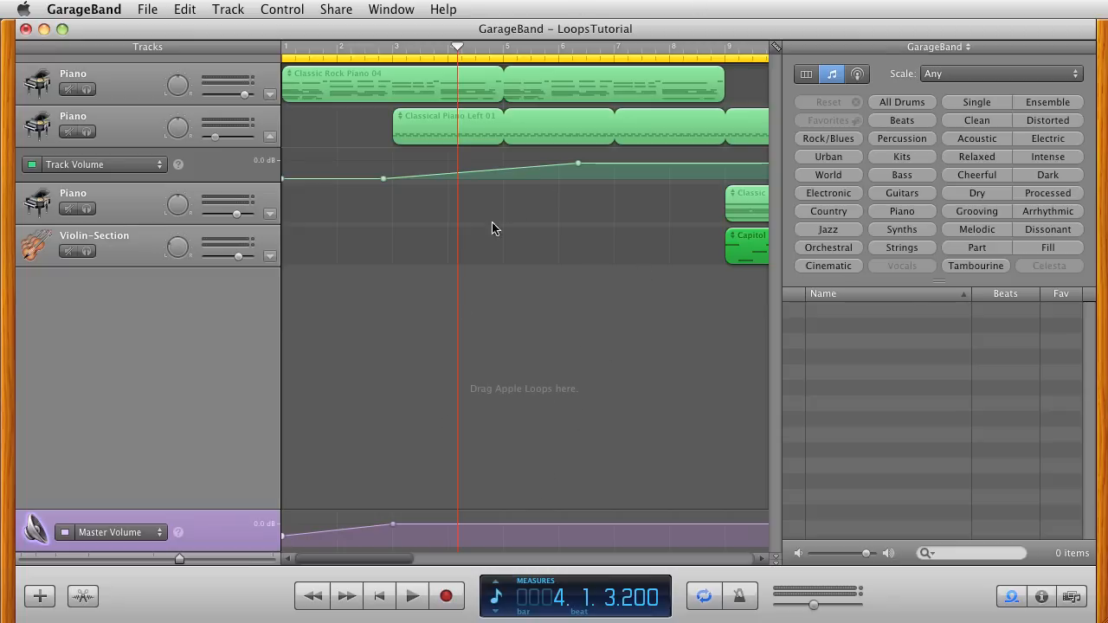
- Delete the Violin-Section track
left_click(121, 245)
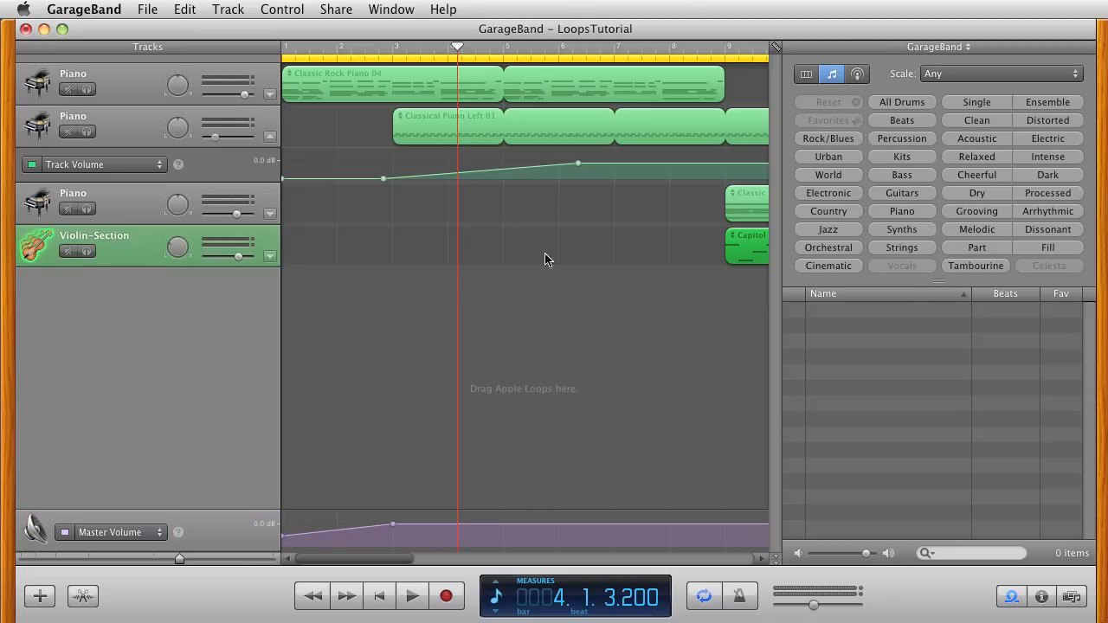
left_click(217, 8)
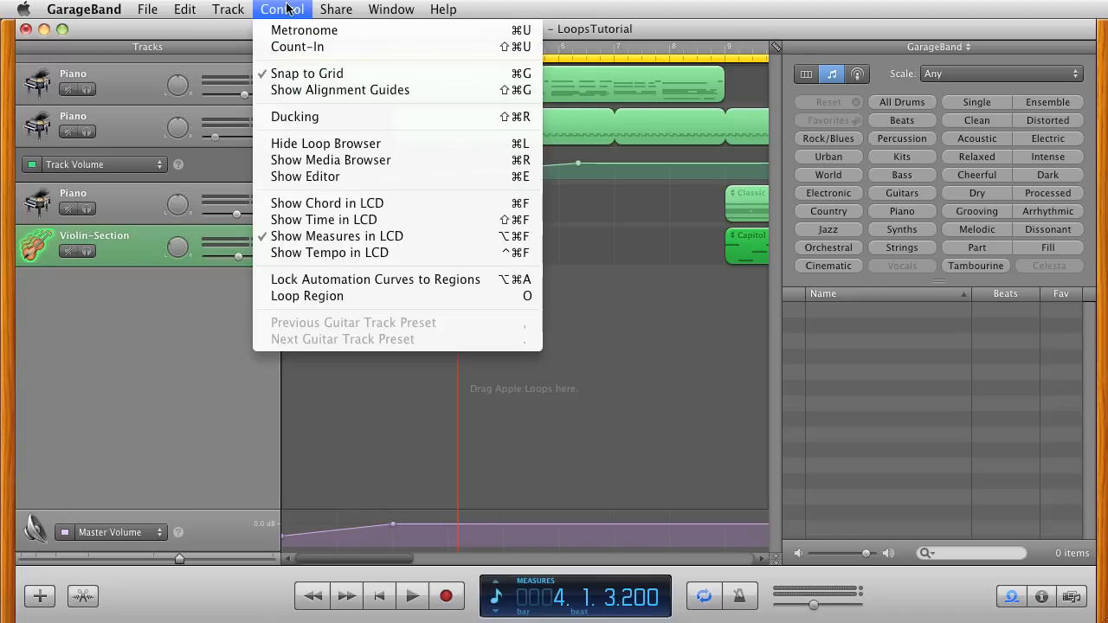
mouse_move(201, 7)
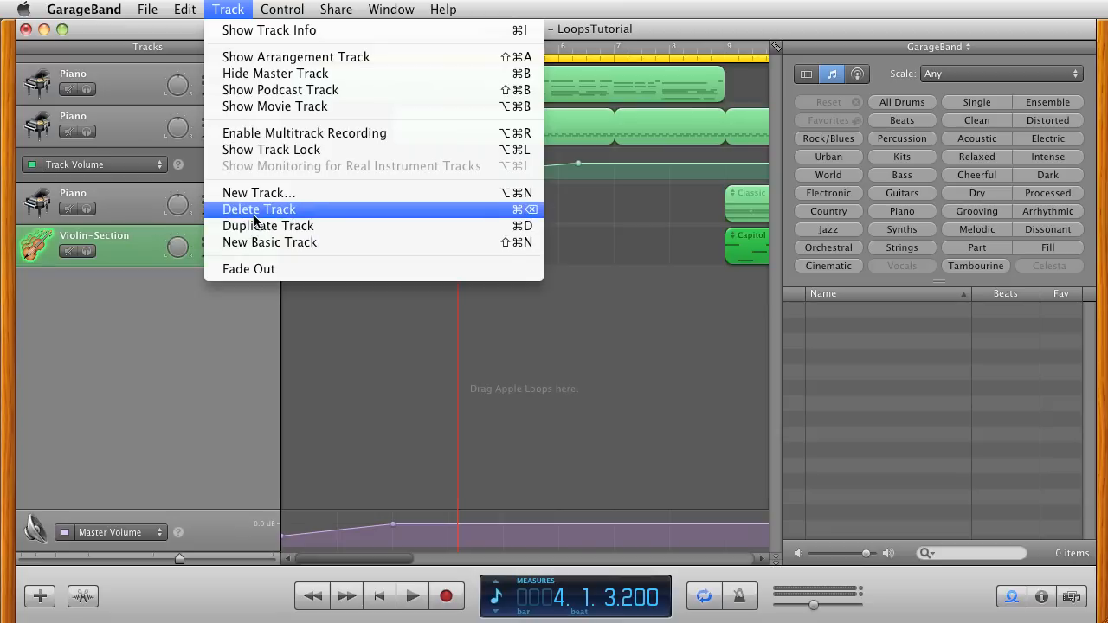
left_click(255, 209)
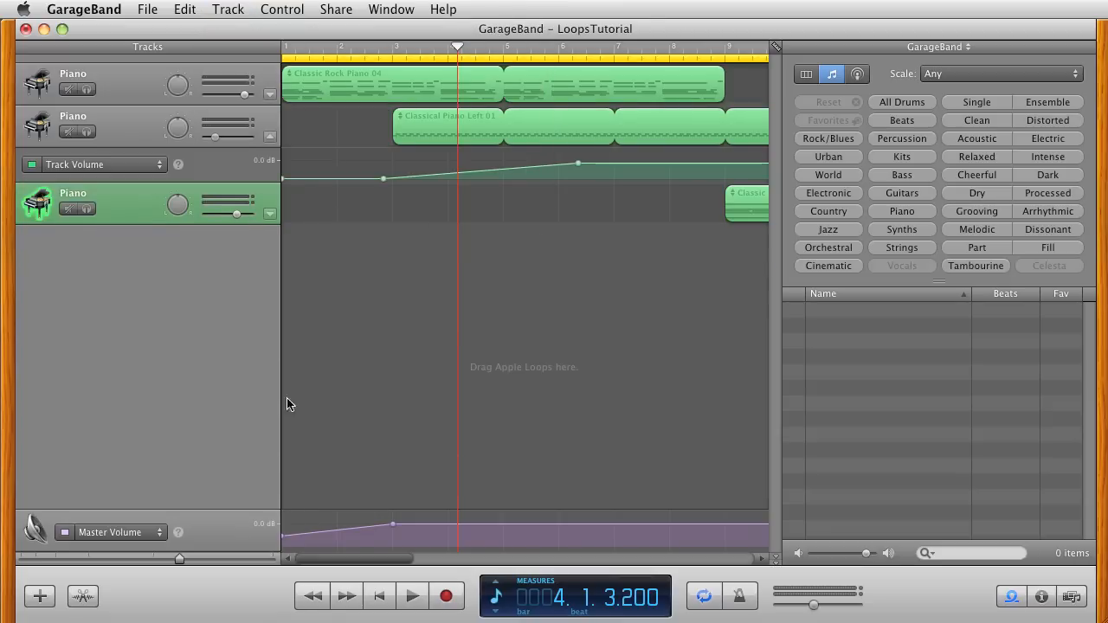
- Search the GarageBand loops for "classic rock pian" to find more versions of the Classic Rock Piano 03 region
left_click_drag(389, 561, 468, 561)
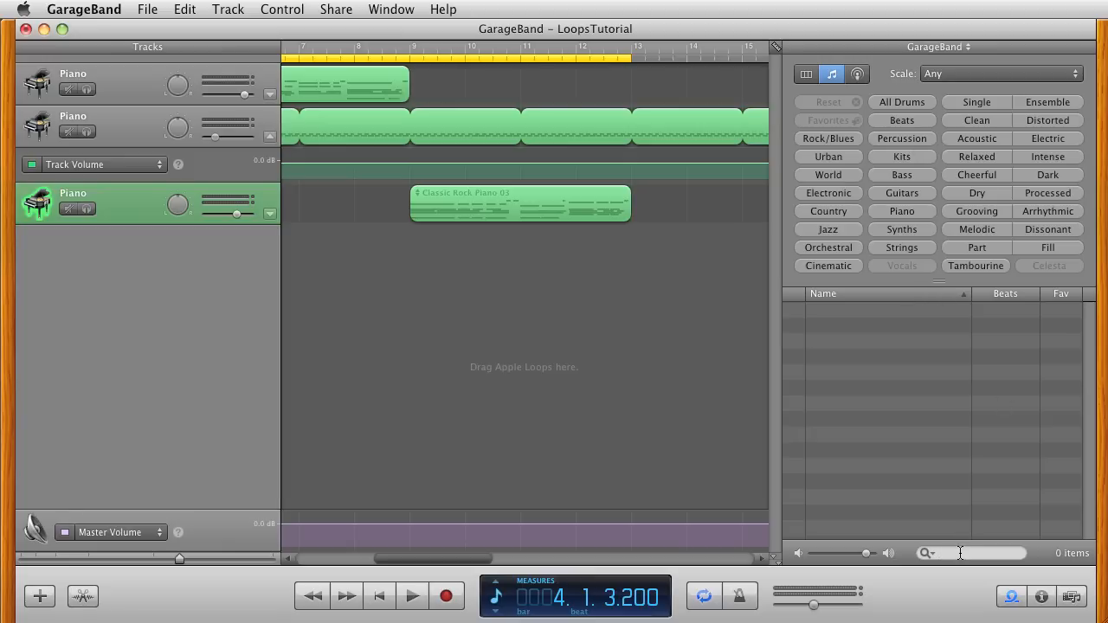
type("classic")
key("Return")
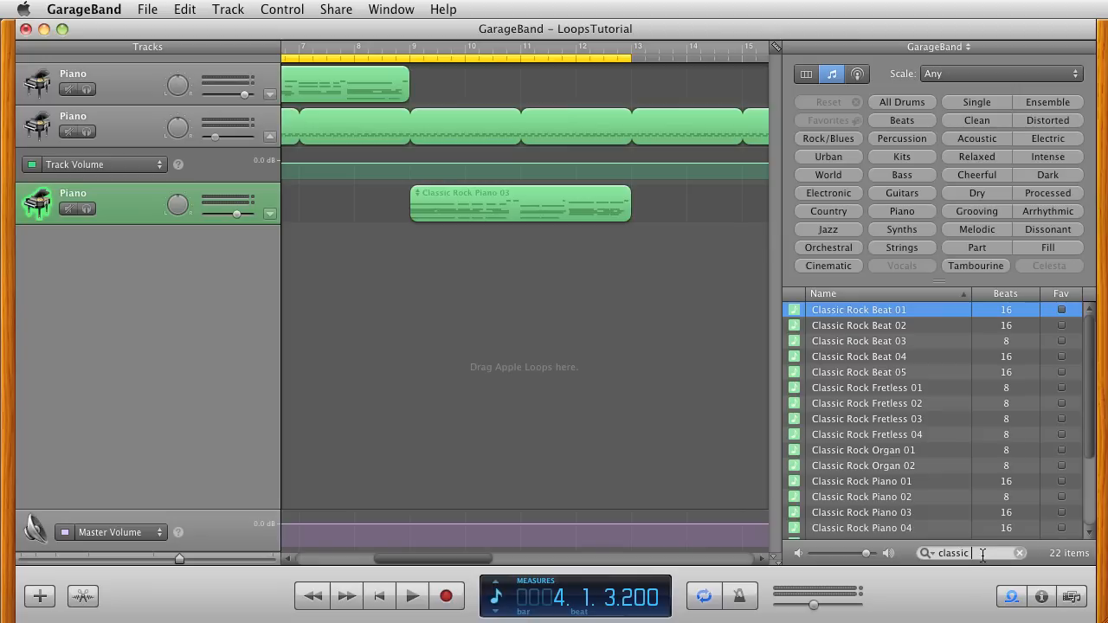
type("rock pian")
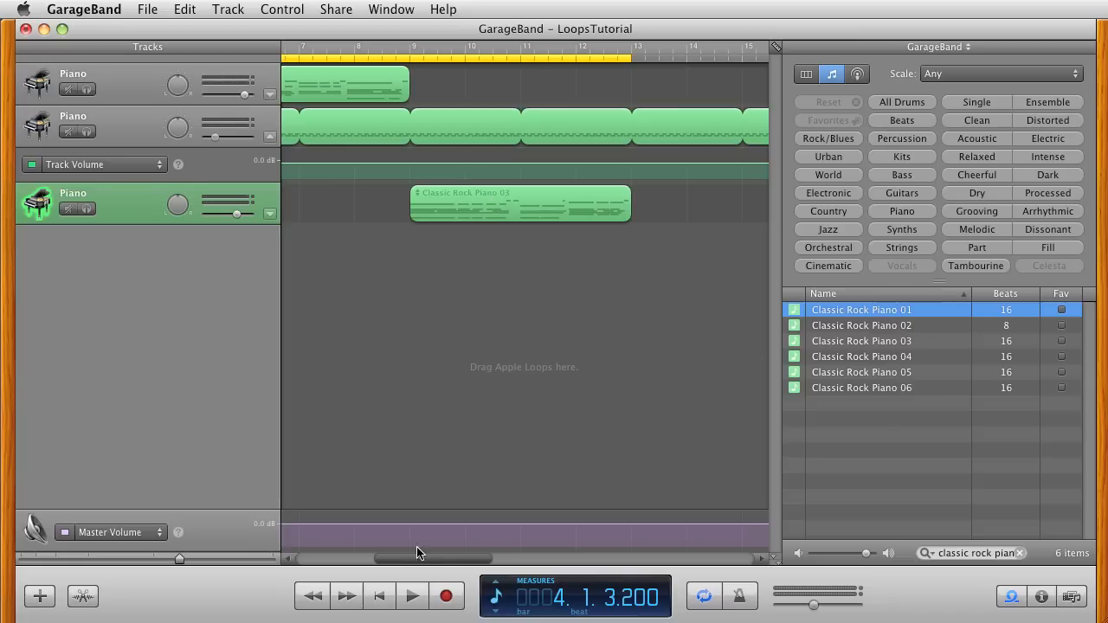
- Change the loop search to "classic piano left" to look for loops related to the second Piano track's region
left_click_drag(424, 559, 308, 558)
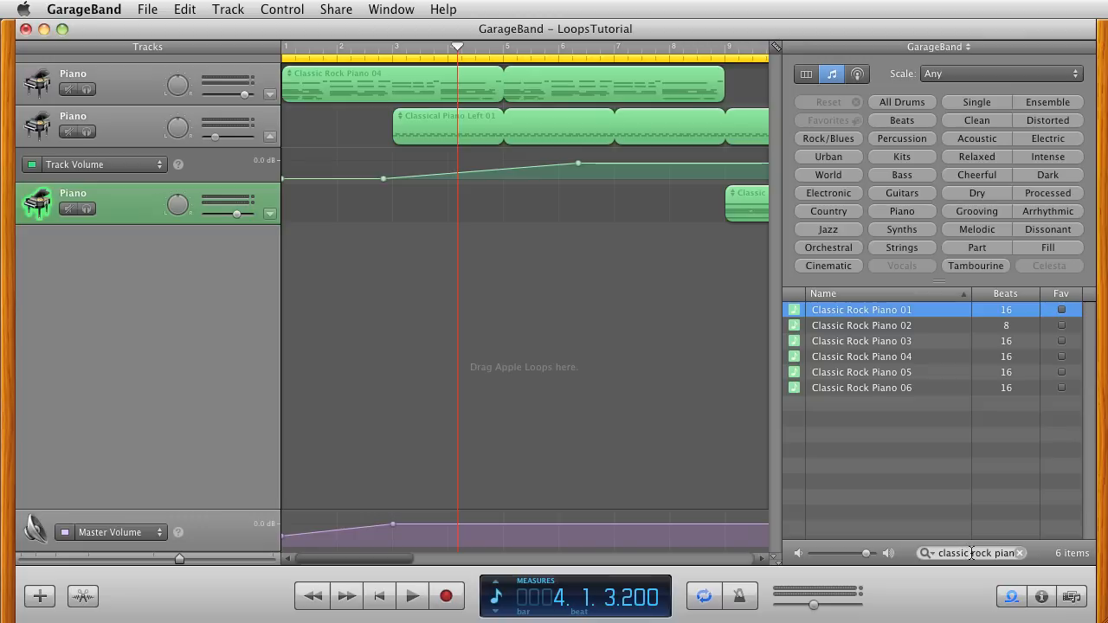
left_click_drag(971, 552, 1011, 553)
type("piano left")
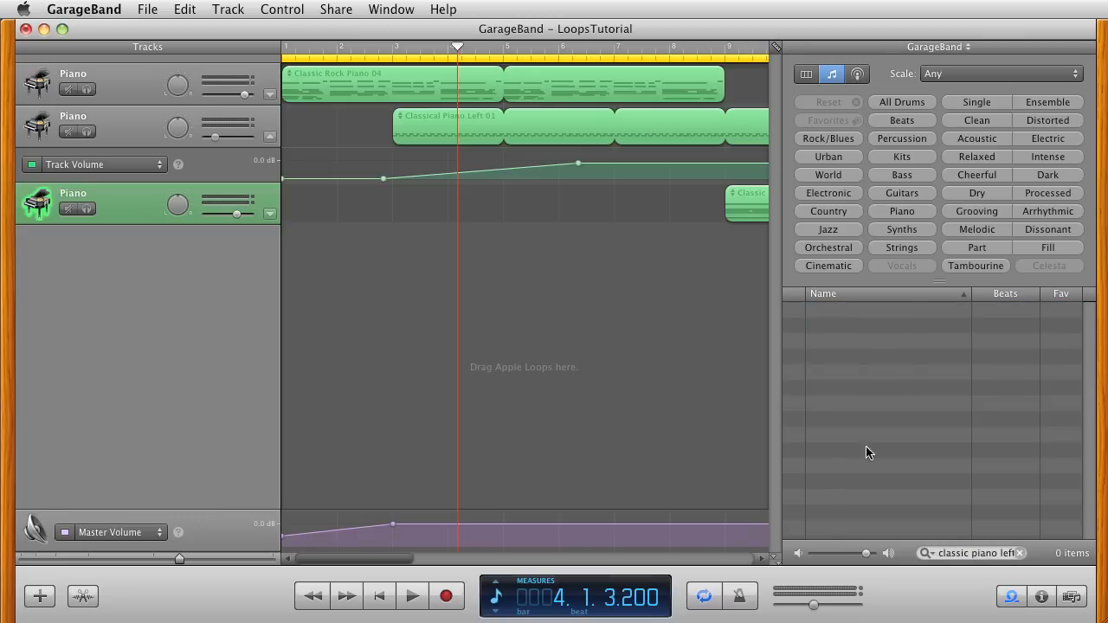
- Open the Classical Piano Left 01 region in the piano roll and show its notes from bar 3
left_click(456, 126)
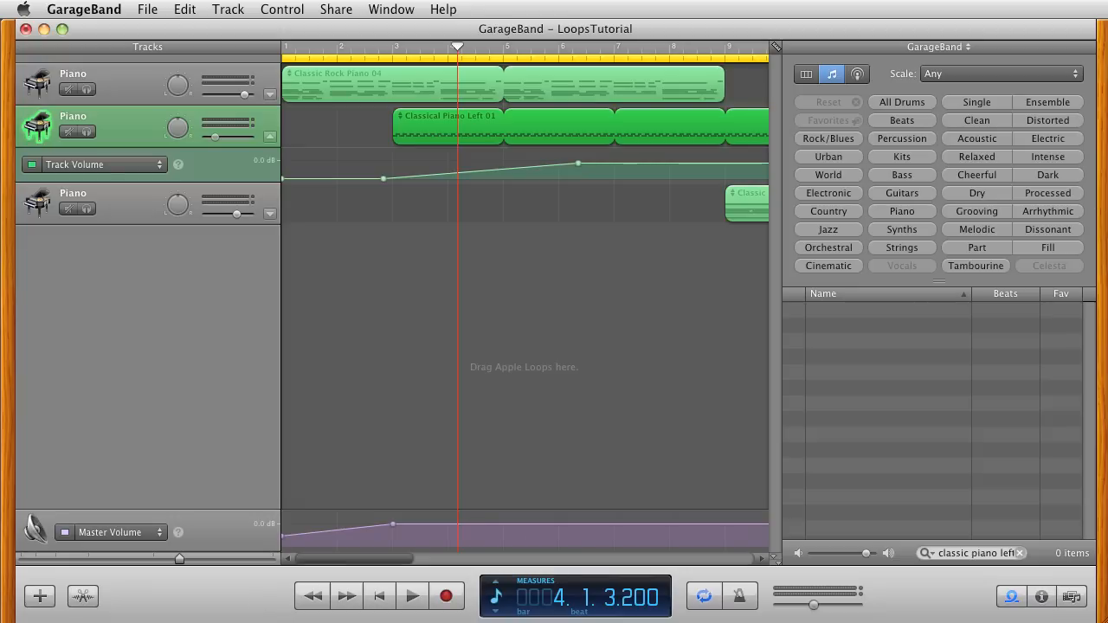
double_click(454, 118)
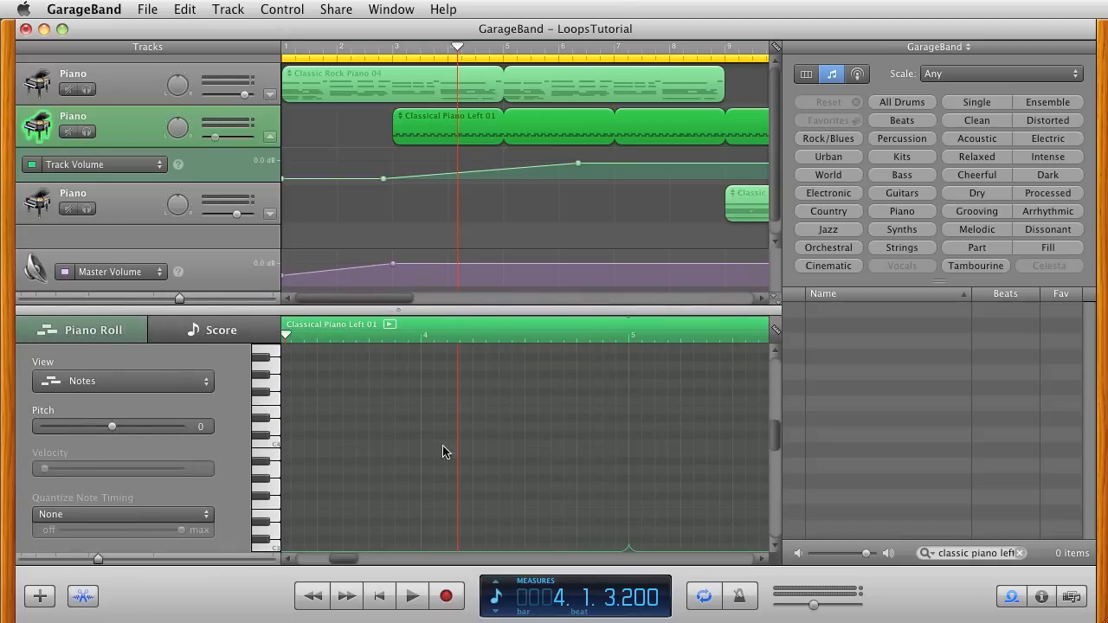
mouse_move(339, 560)
left_mouse_down()
mouse_move(673, 564)
mouse_move(310, 560)
mouse_move(388, 562)
mouse_move(334, 576)
left_mouse_up()
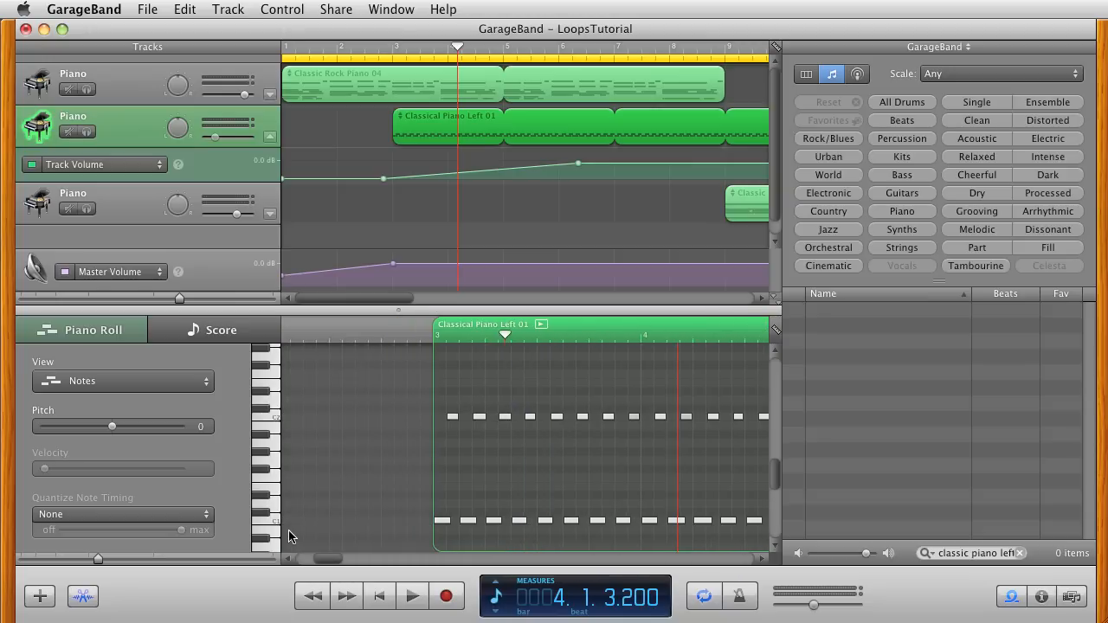